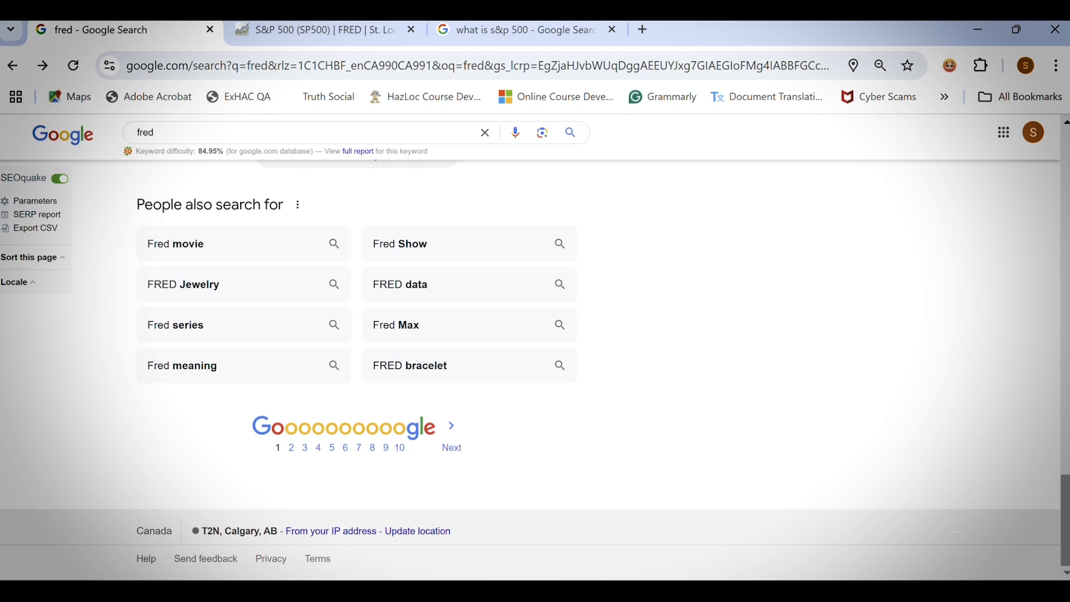
Review the Google overview of the S&P 500 index in the open "what is s&p 500" search results
left_click(524, 41)
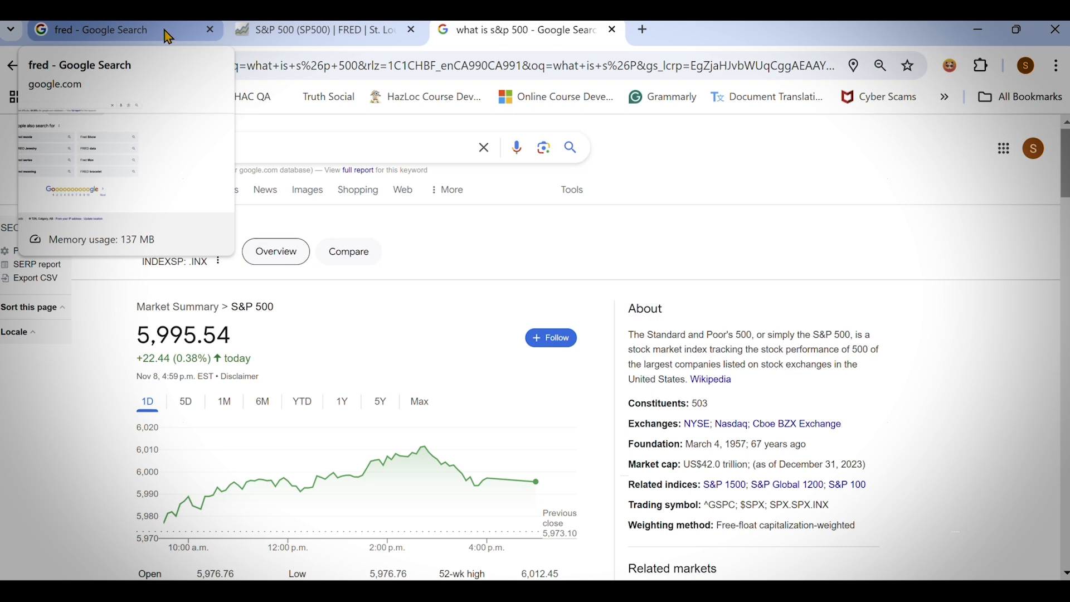
left_click(167, 37)
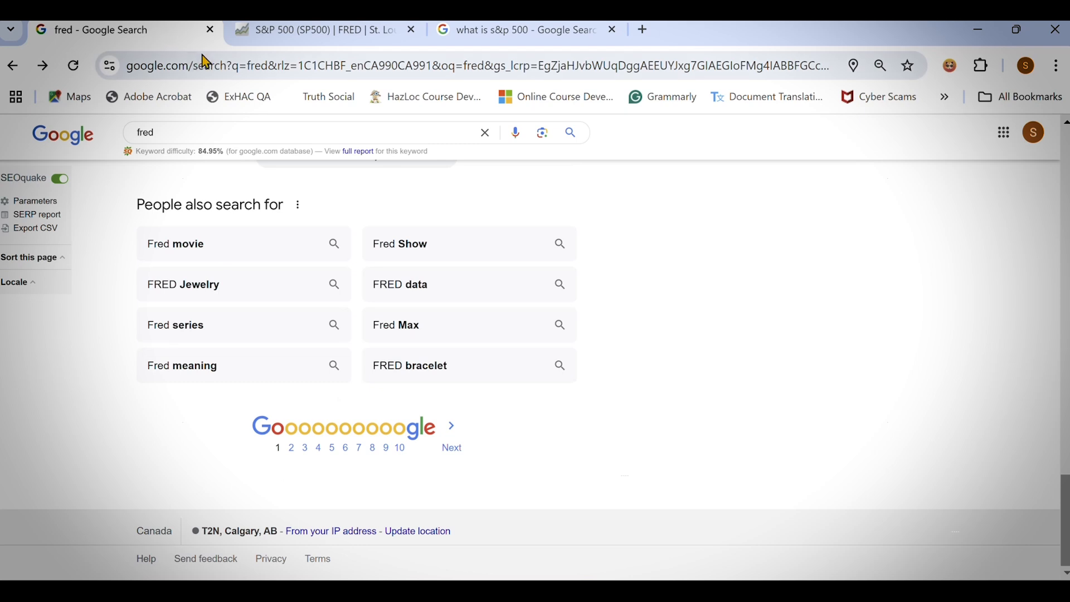
left_click(514, 38)
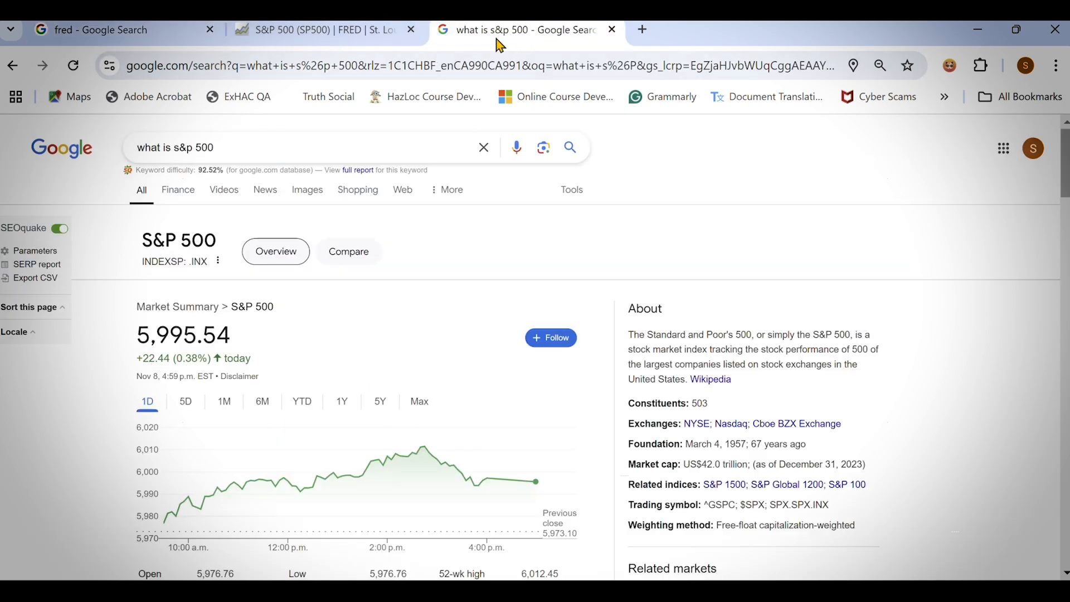
Look over the Google results for "fred" and check the already open FRED page for the S&P 500 (SP500) series
left_click(139, 38)
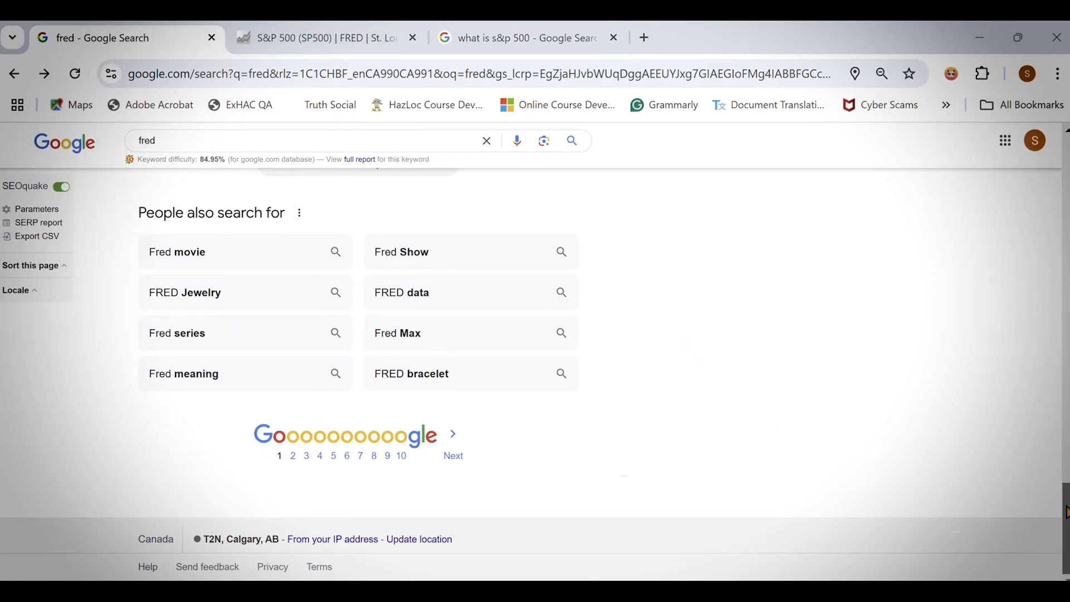
left_click_drag(1065, 513, 1065, 184)
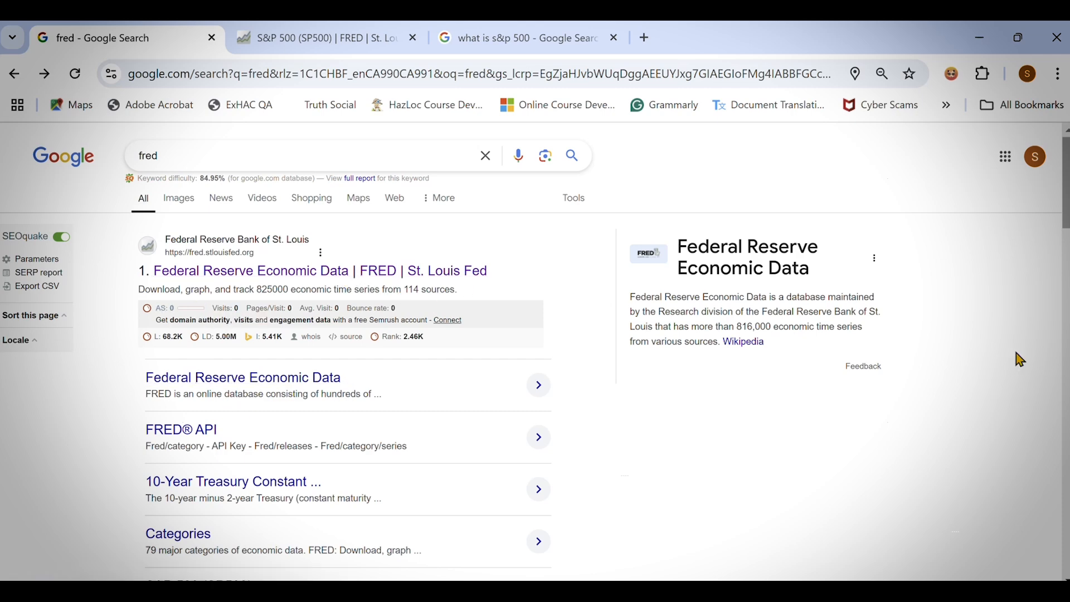
scroll(1061, 241, "down", 3)
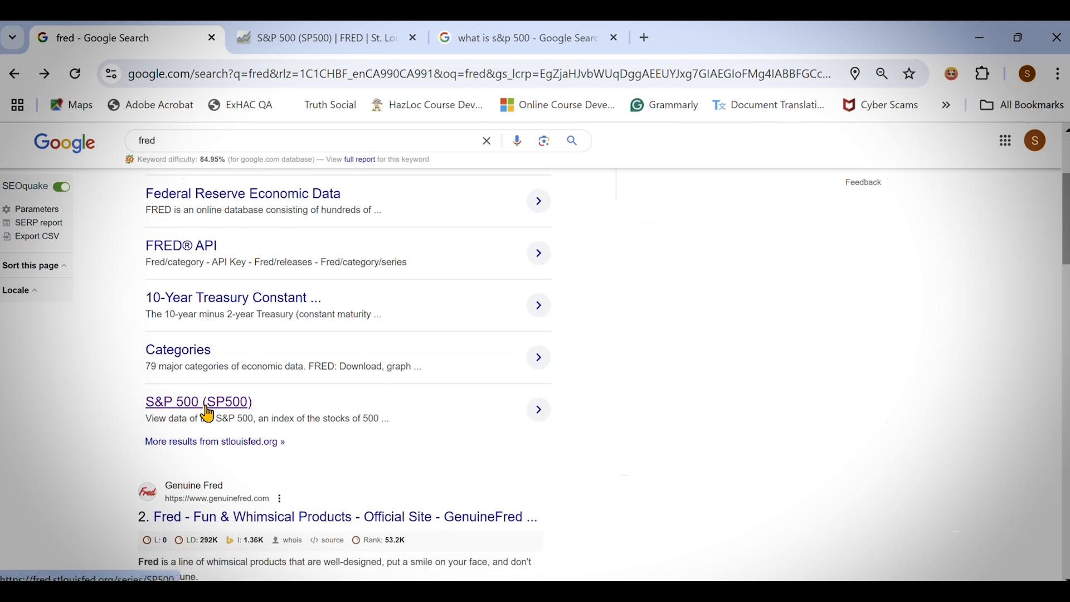
left_click(327, 45)
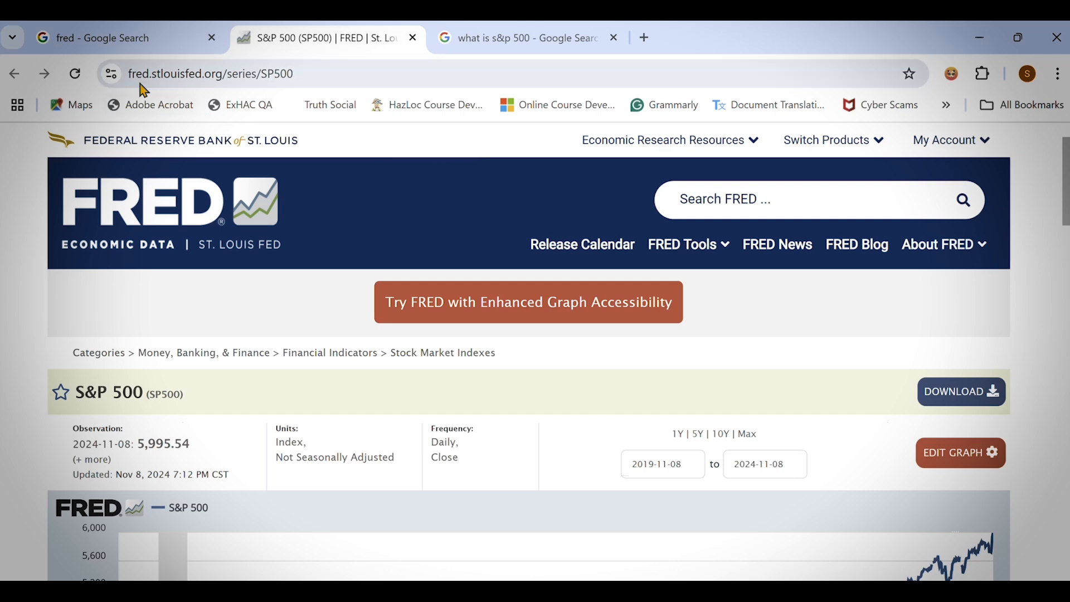
left_click(134, 49)
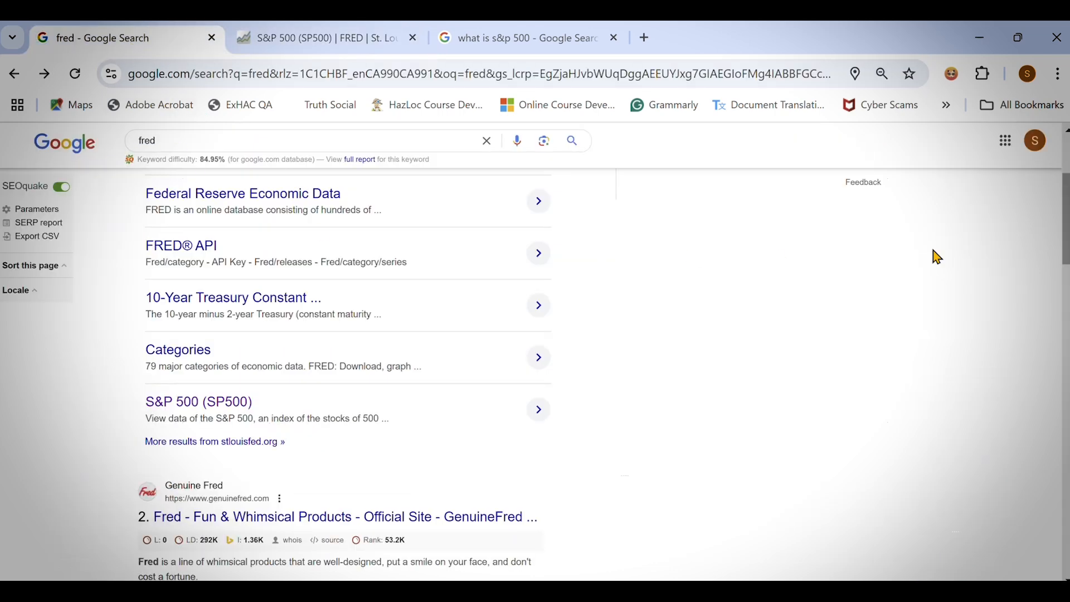
left_click_drag(1065, 271, 1065, 238)
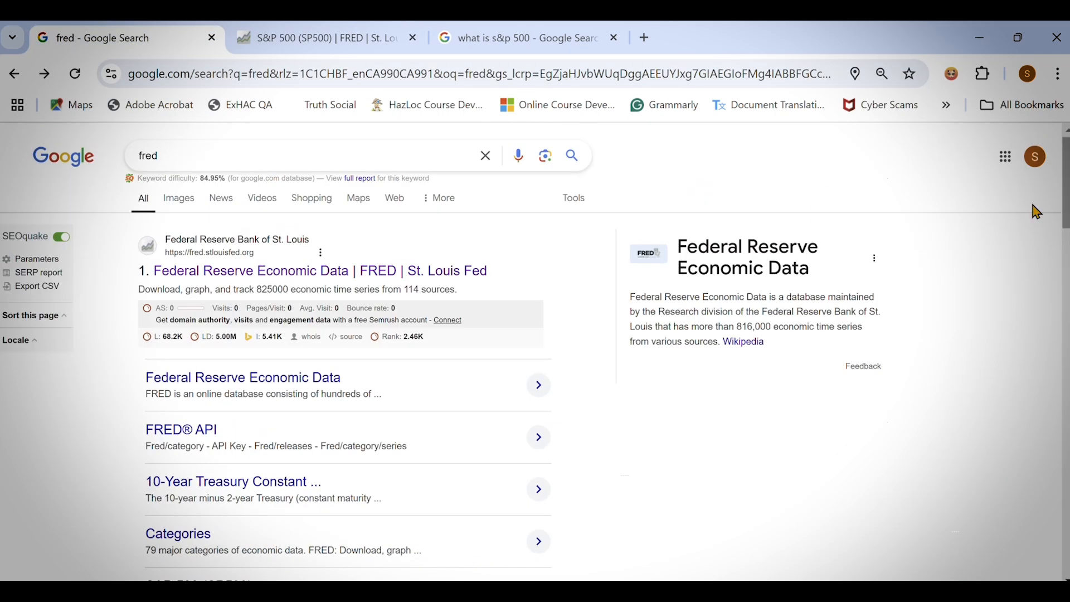
Open the Federal Reserve Economic Data site from the Google results and run its trending search for "interest rate"
left_click(234, 283)
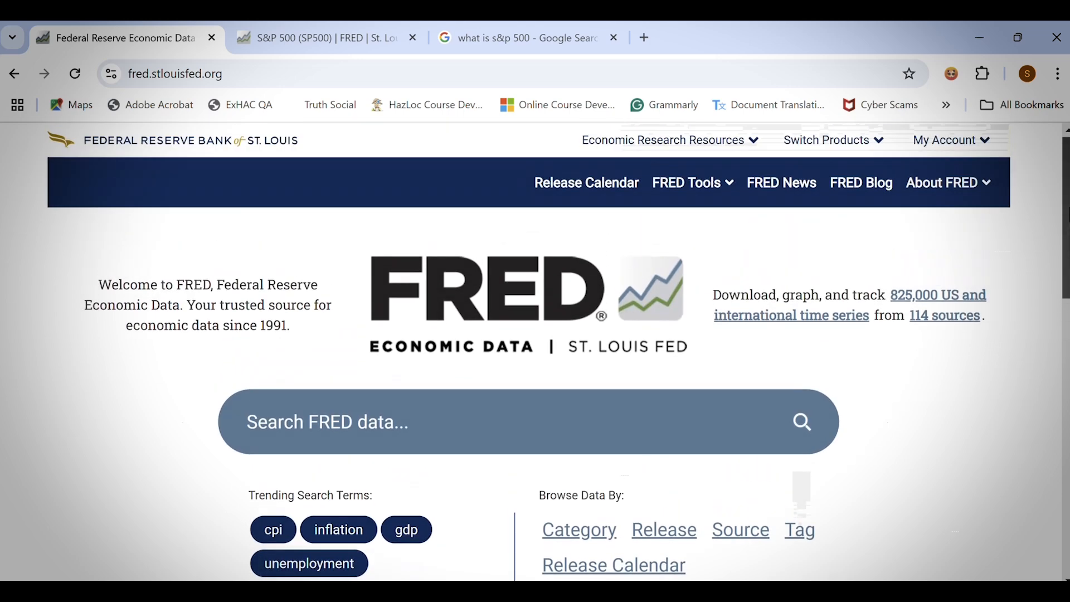
scroll(1065, 293, "down", 3)
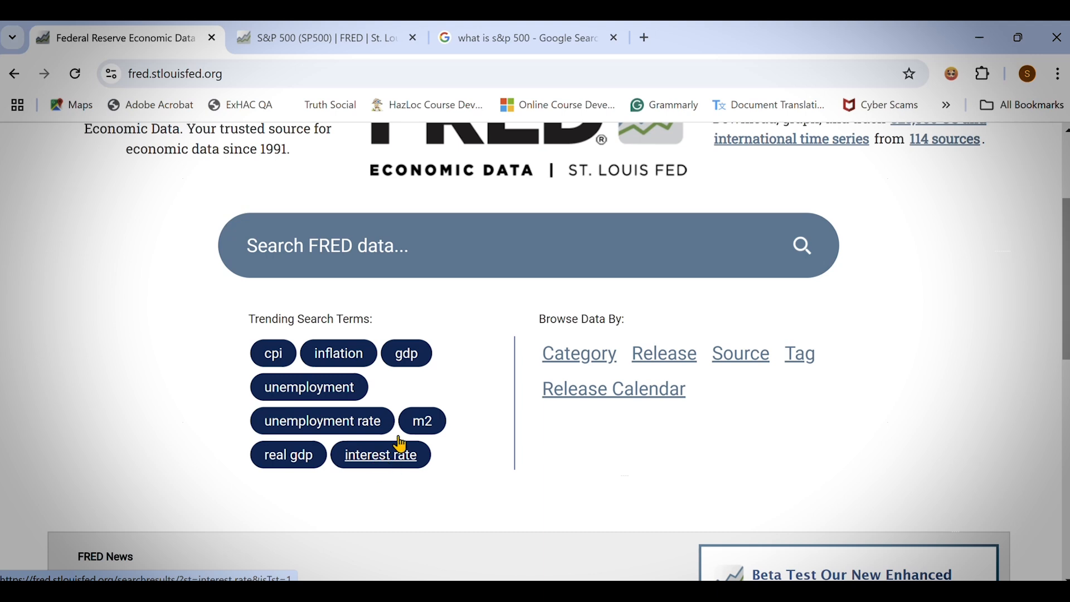
left_click(391, 464)
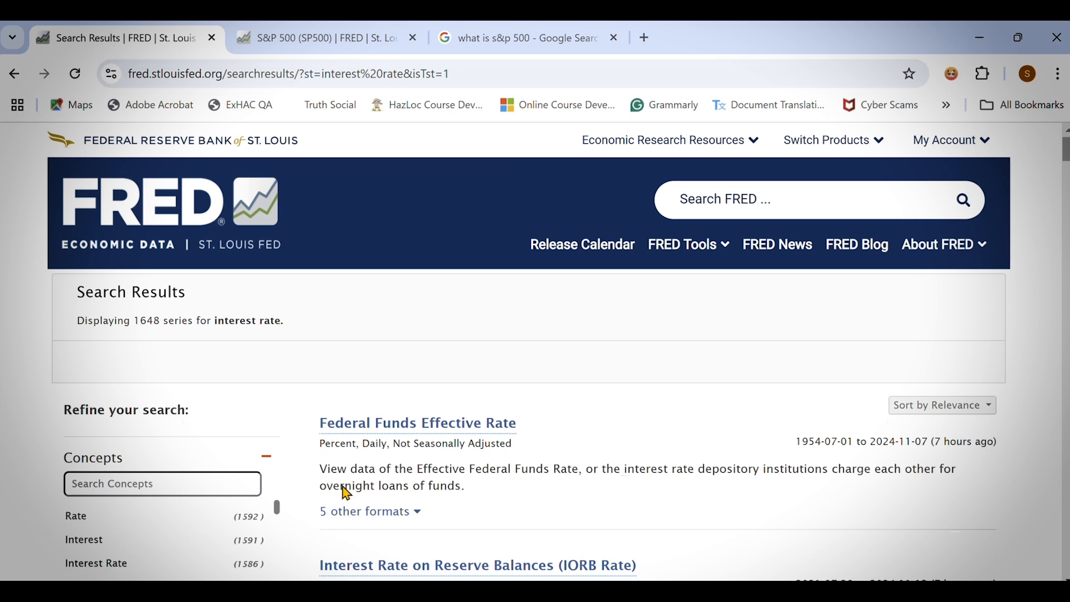
Open the Federal Funds Effective Rate series from the search results and limit its graph to one year
left_click(455, 432)
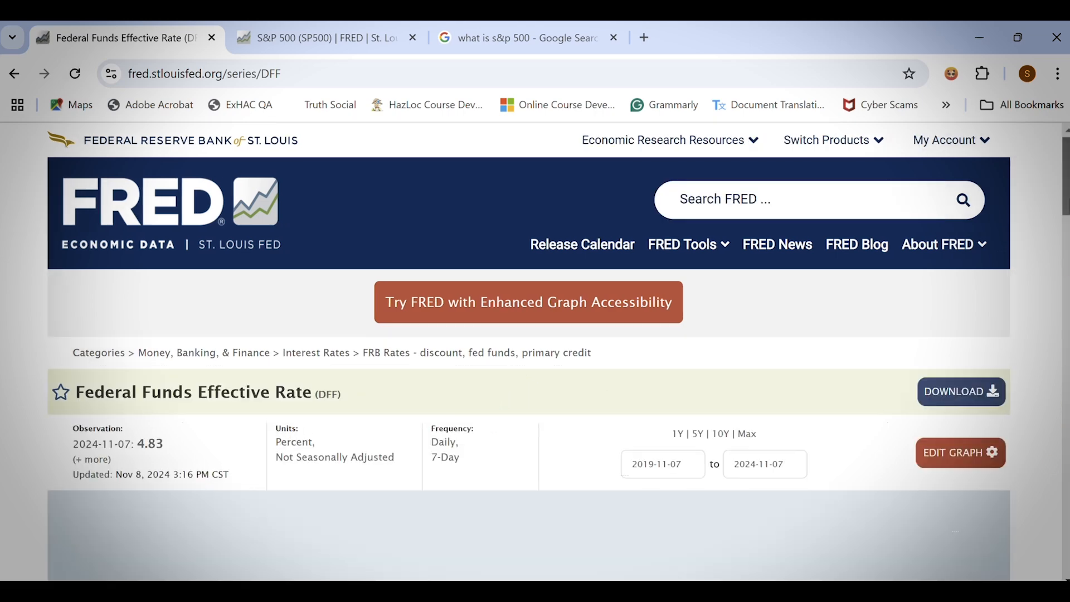
scroll(1001, 268, "down", 3)
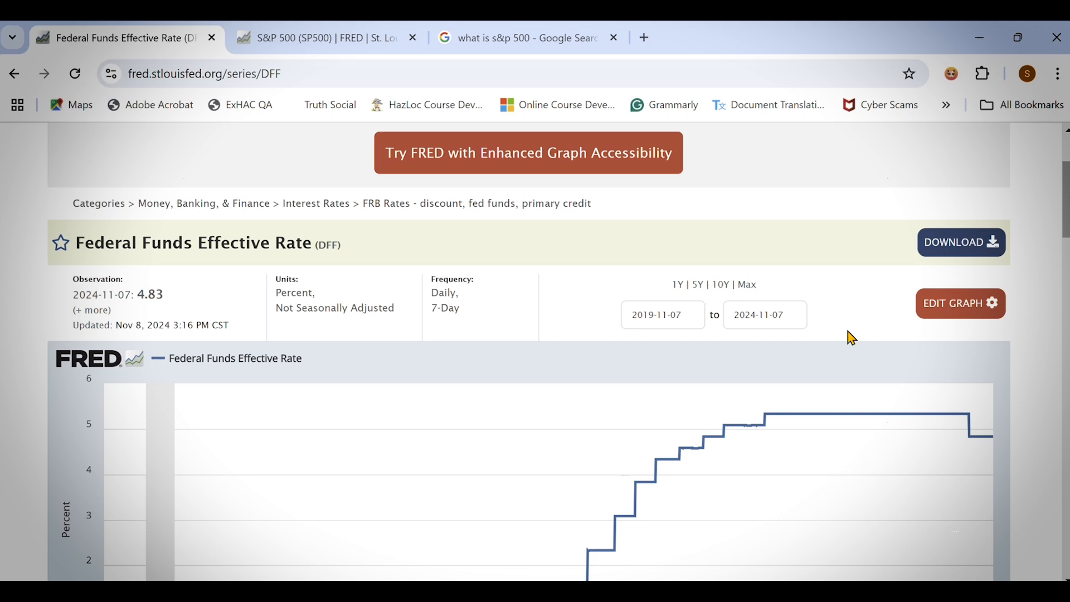
left_click(678, 285)
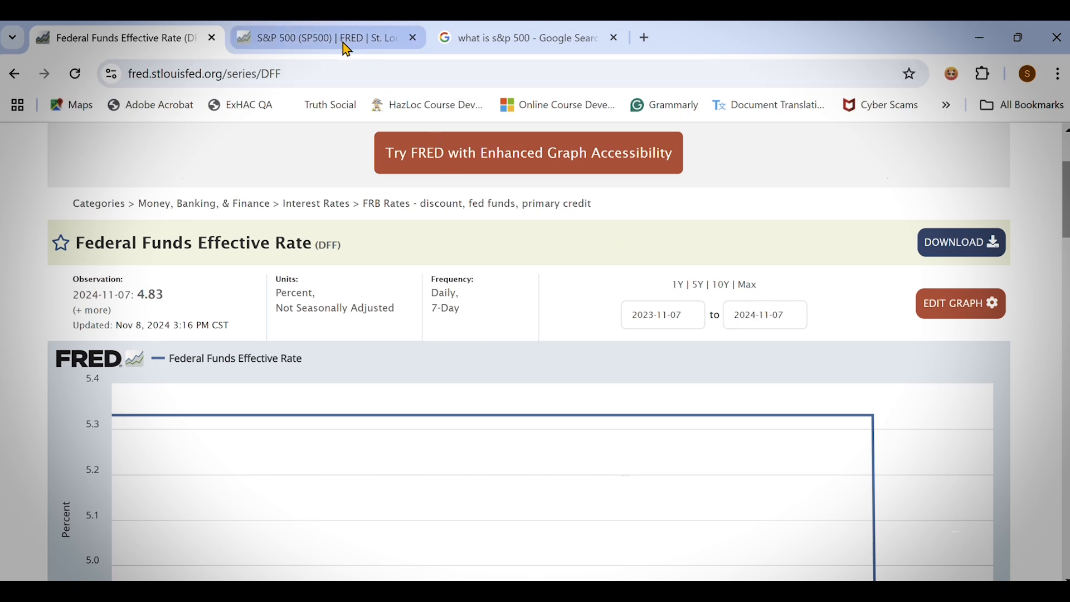
Set the date range of the S&P 500 series to one year, from 2023-11-07 to 2024-11-07
mouse_move(347, 49)
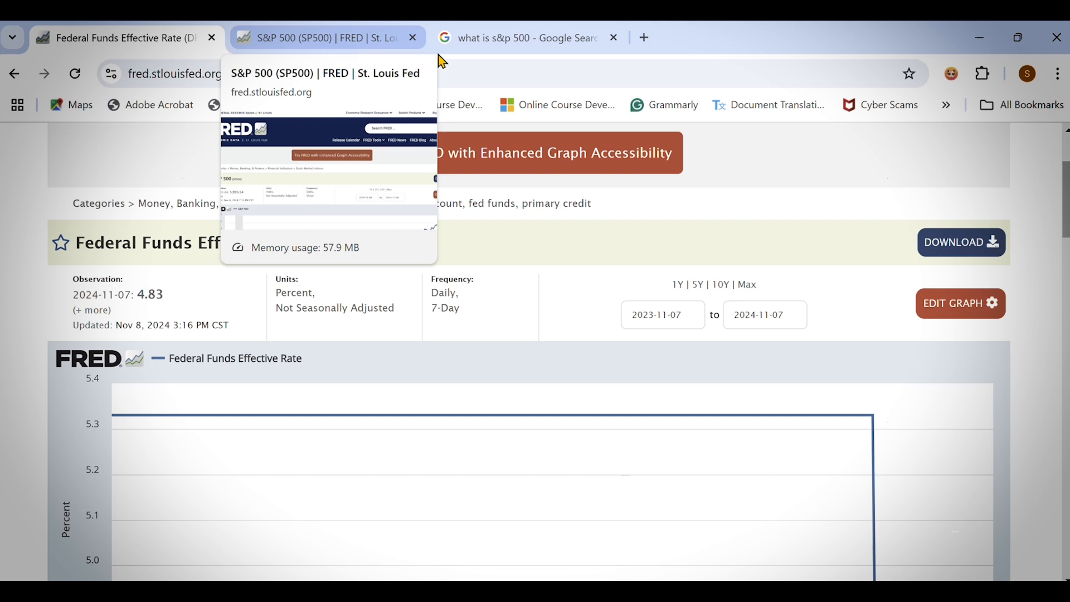
left_click(372, 49)
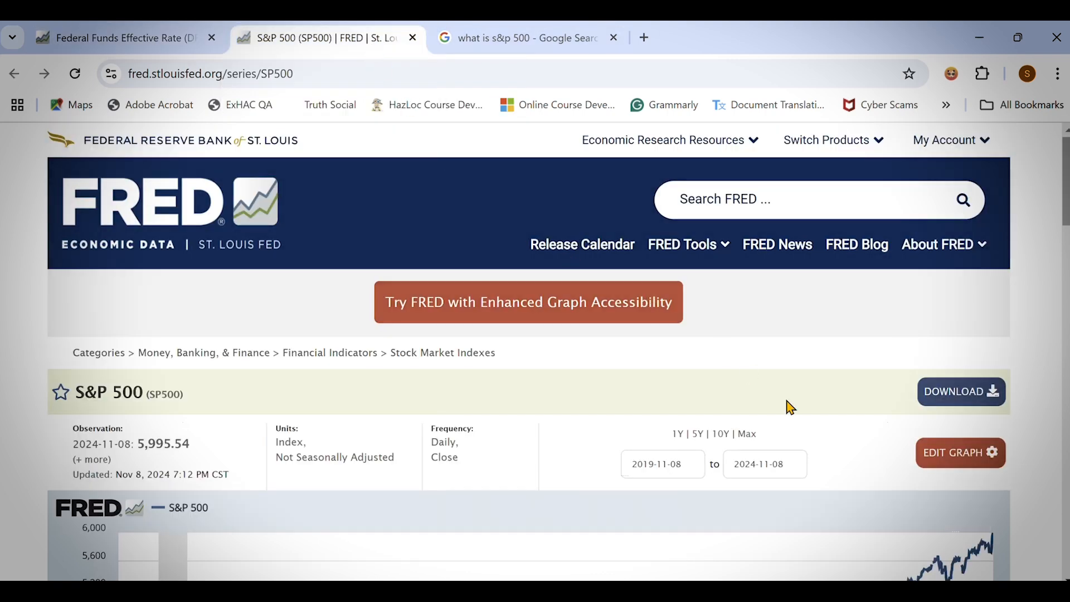
left_click(677, 436)
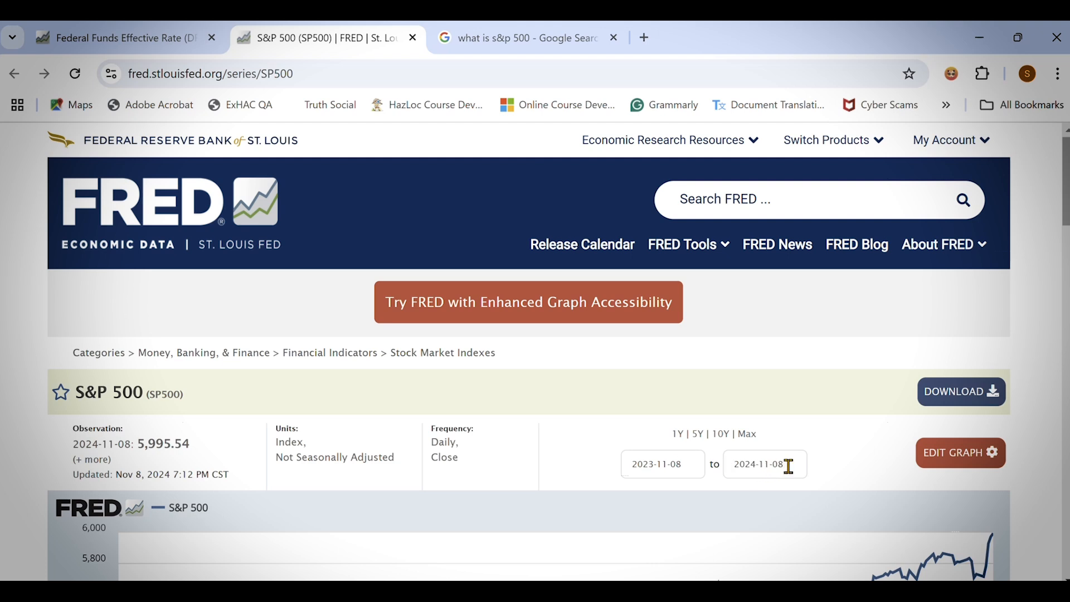
left_click_drag(787, 466, 779, 466)
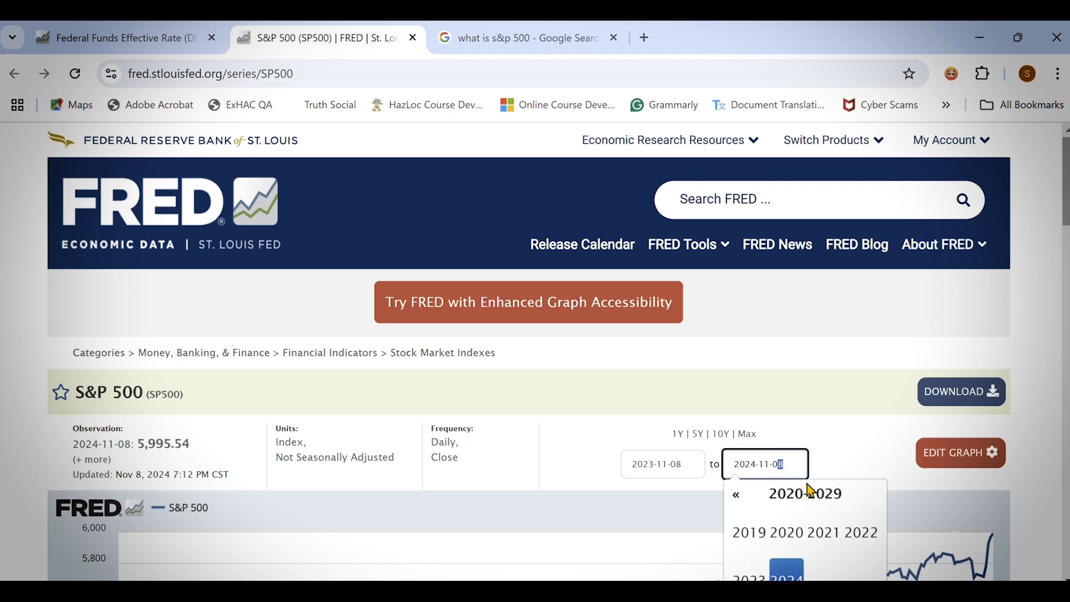
type("7")
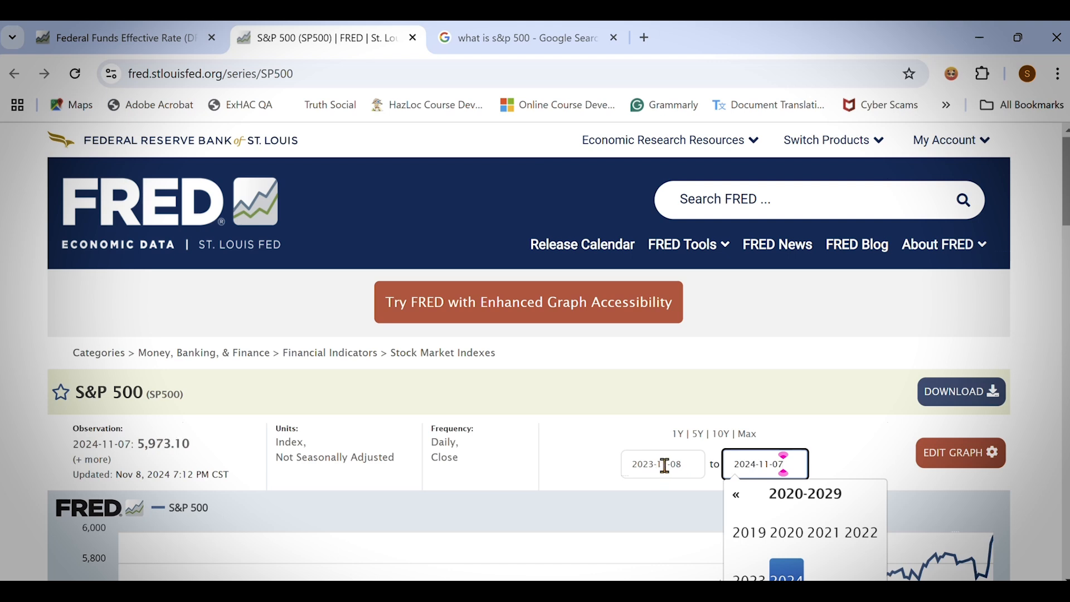
left_click(682, 464)
left_click_drag(682, 463, 676, 463)
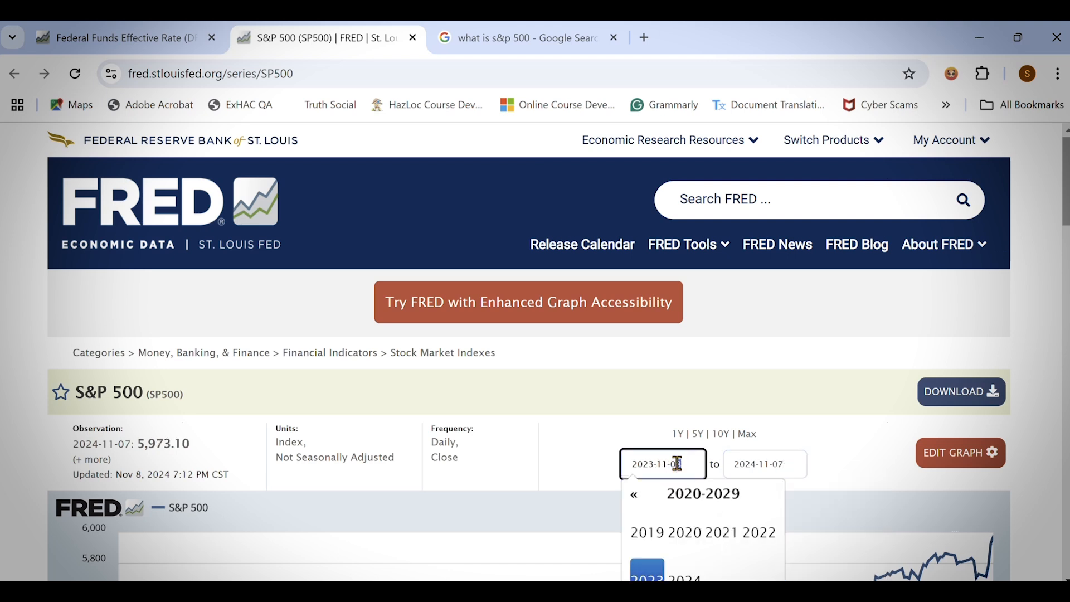
type("7")
left_click(751, 333)
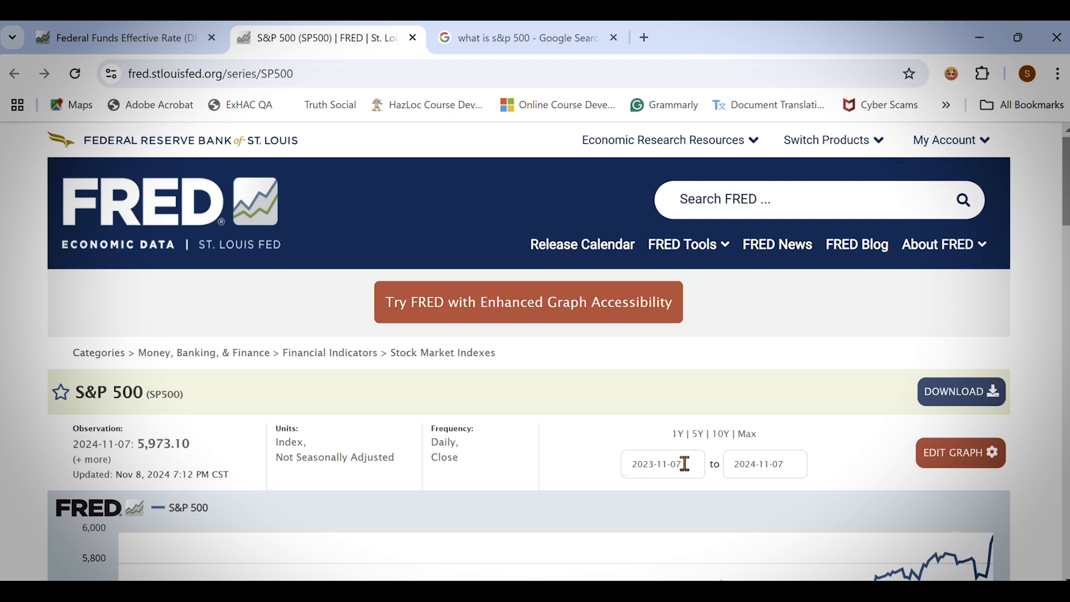
Change the start date of the S&P 500 series to 2024-06-07
left_click(651, 460)
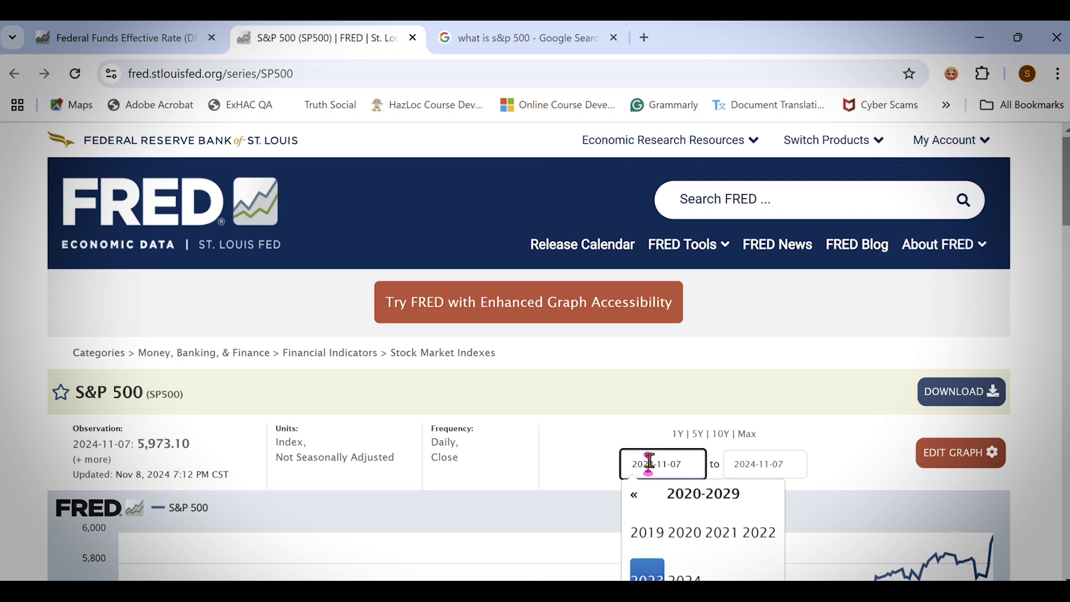
left_click_drag(650, 460, 670, 464)
type("4")
type("6")
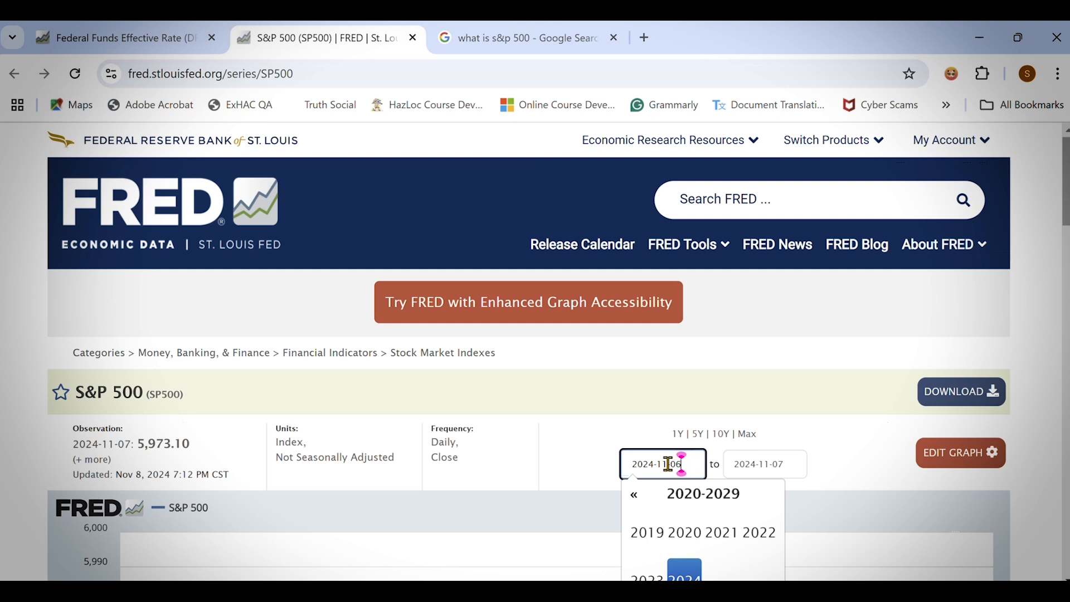
left_click_drag(682, 463, 681, 467)
type("7")
left_click(681, 464)
left_click_drag(668, 465, 672, 468)
type("06")
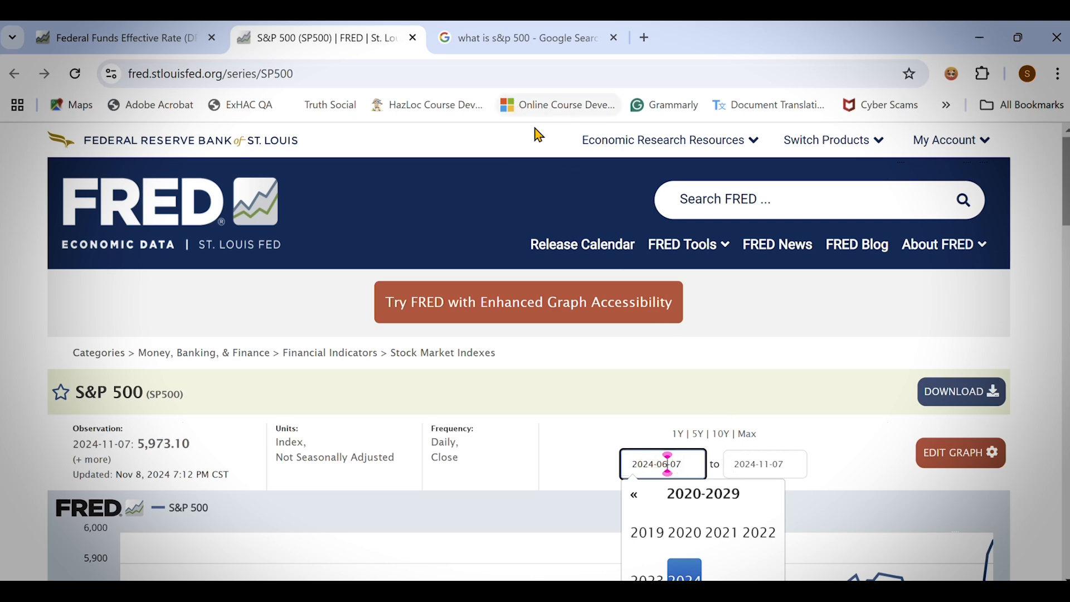
left_click(806, 434)
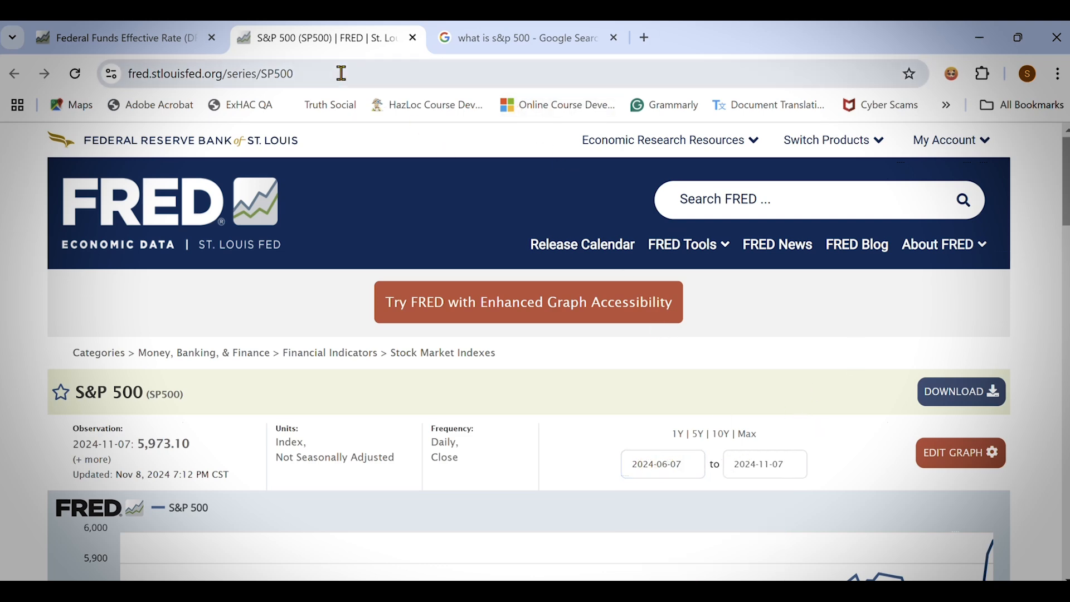
Set the start date of the Federal Funds Effective Rate series to 2024-06-07
left_click(156, 42)
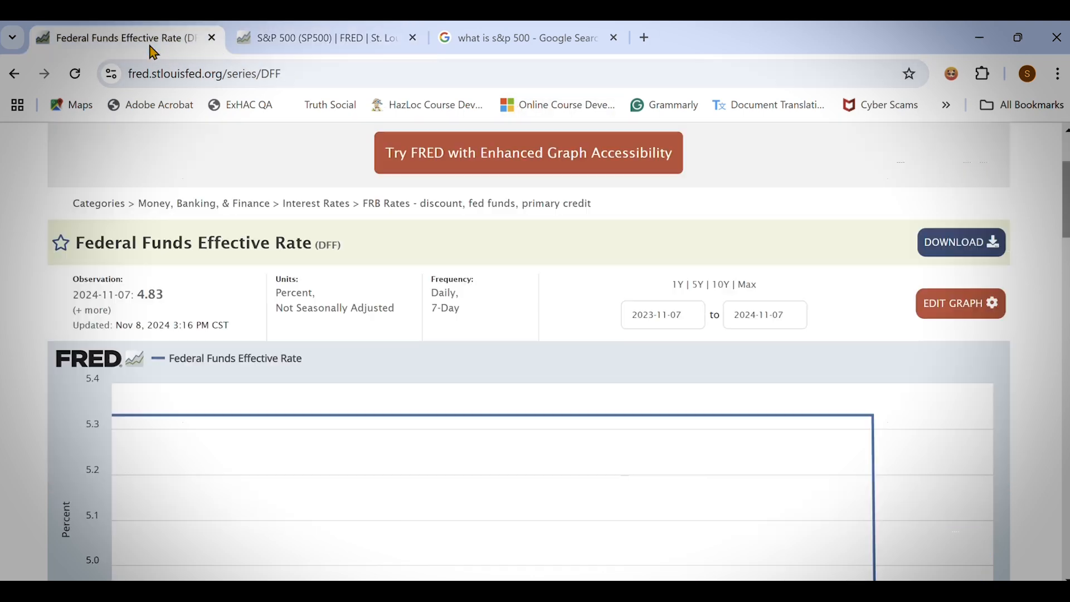
left_click(655, 316)
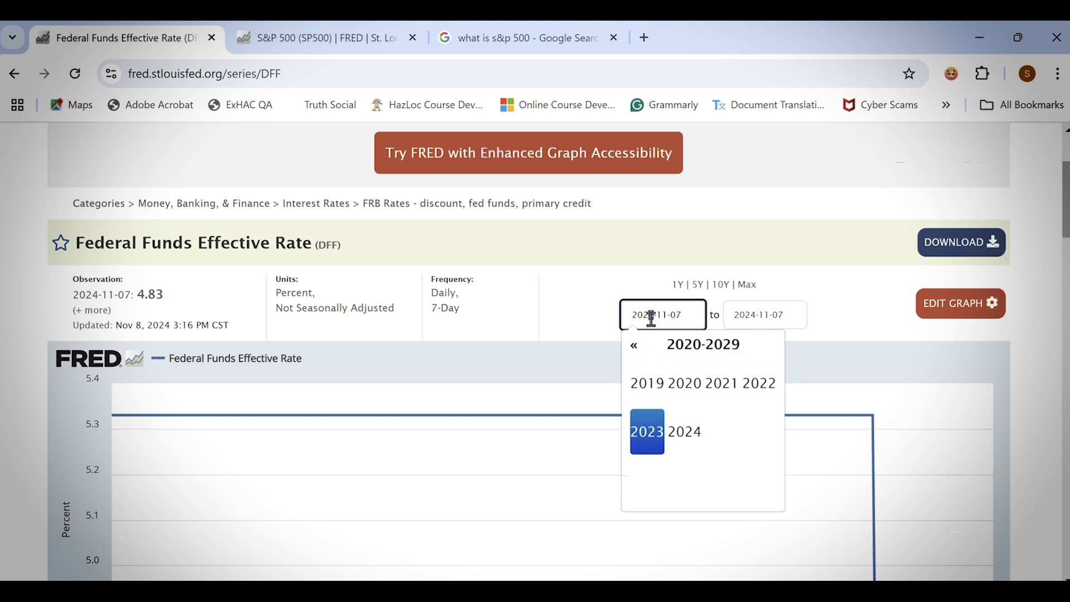
type("4")
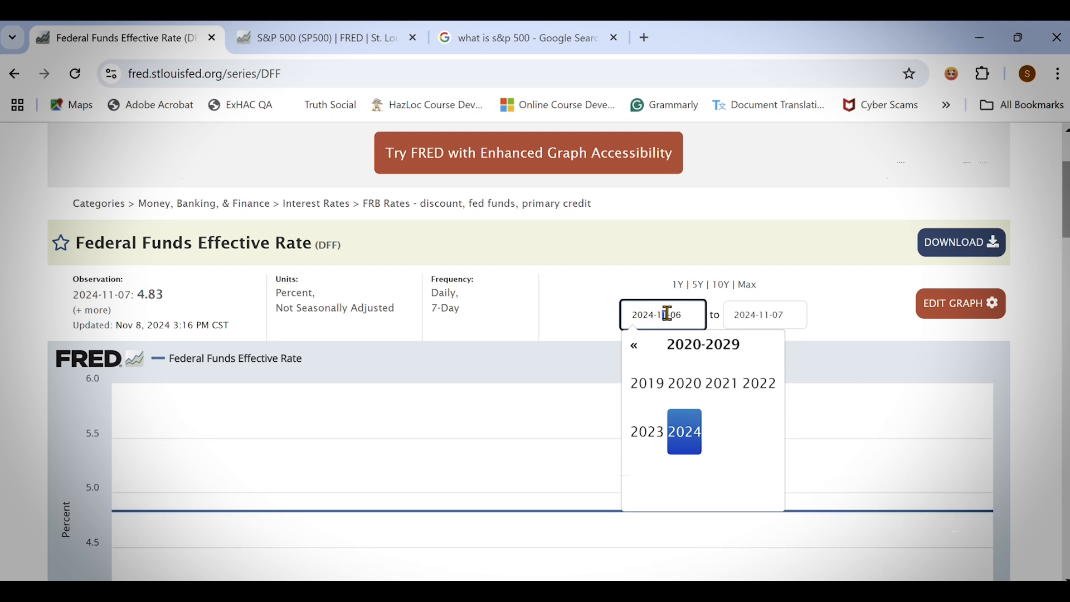
left_click(668, 315)
left_click_drag(666, 315, 657, 314)
type("06")
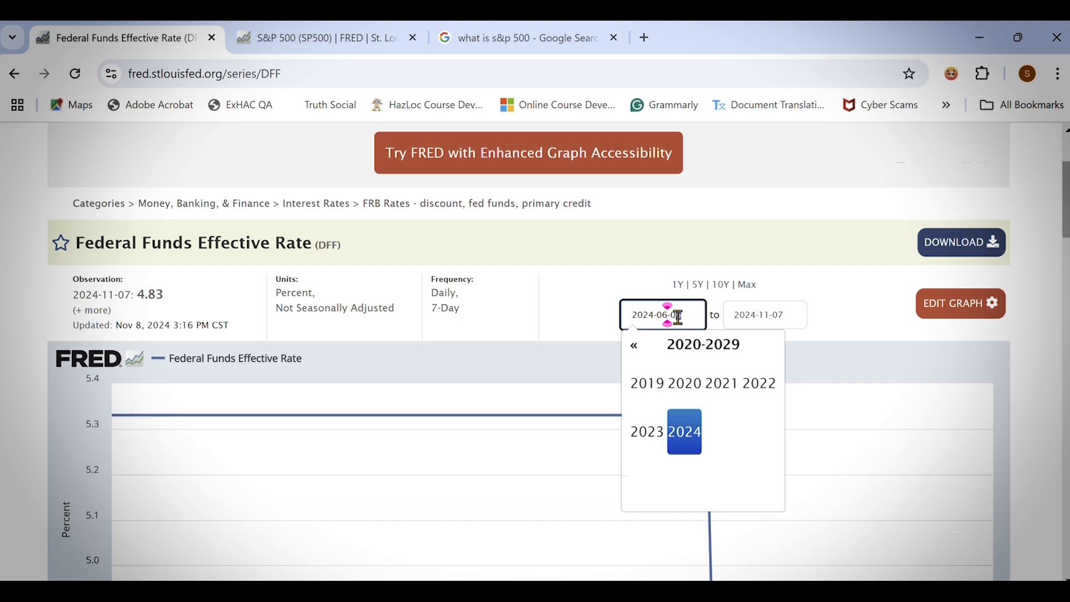
left_click_drag(678, 316, 684, 322)
left_click(860, 323)
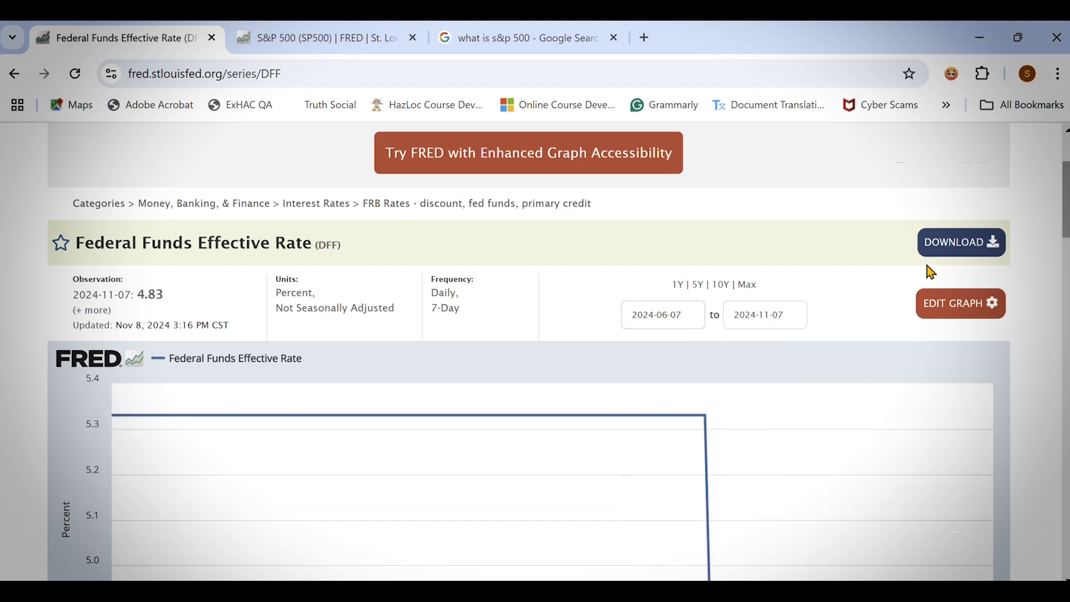
Download the Federal Funds Effective Rate data as a CSV file
left_click(954, 244)
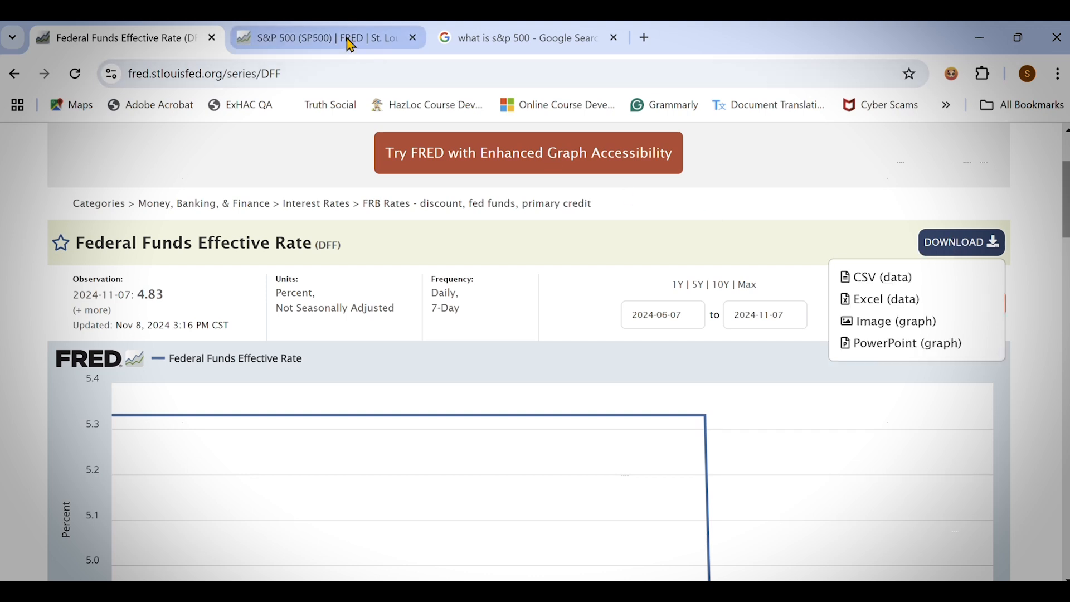
left_click(873, 278)
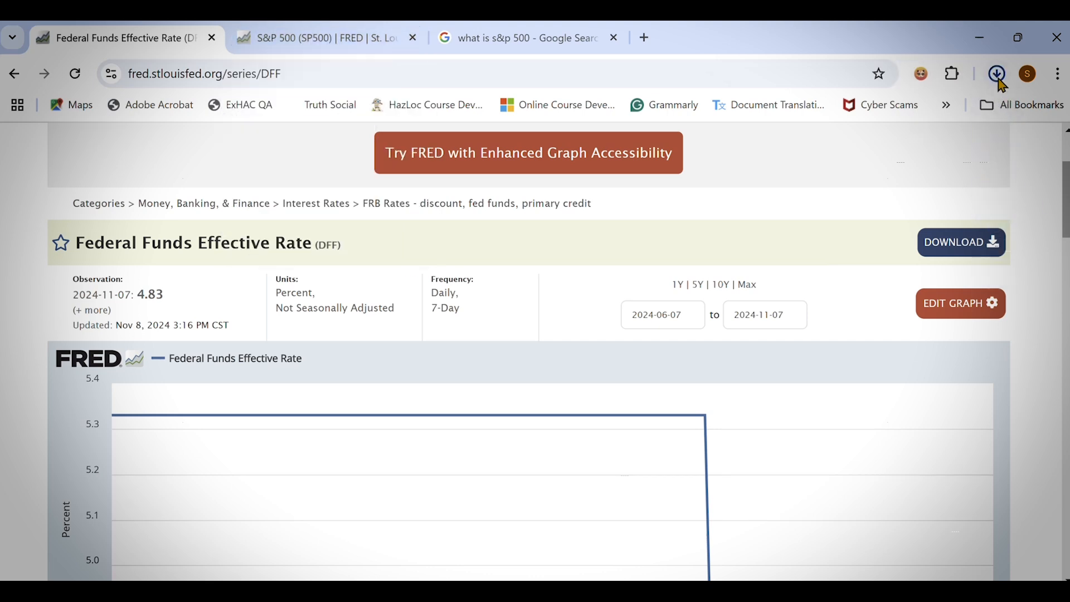
Download the S&P 500 series data as a CSV file
left_click(346, 40)
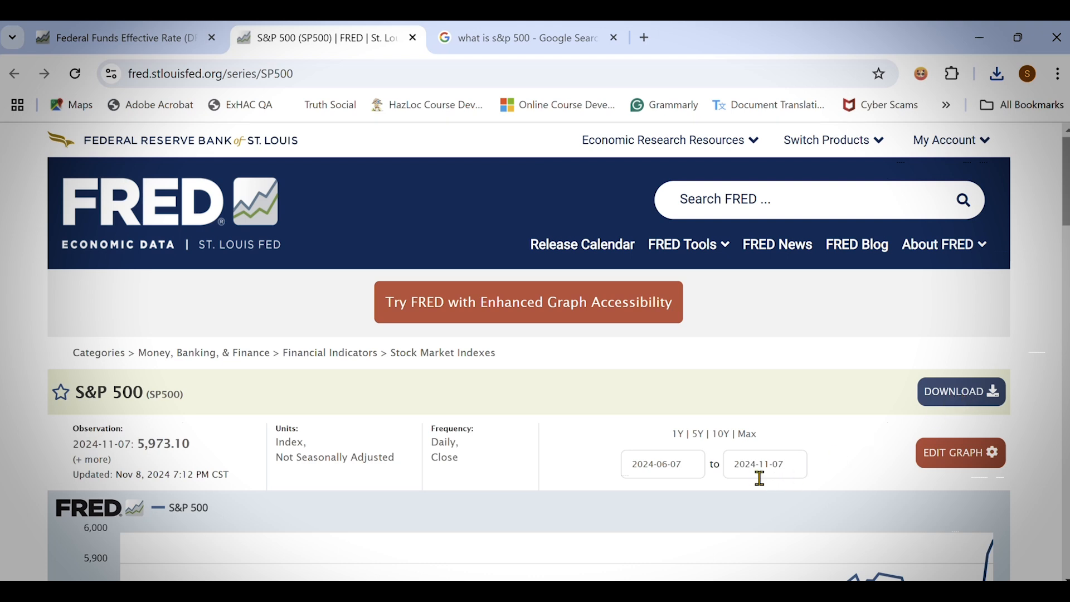
left_click(950, 402)
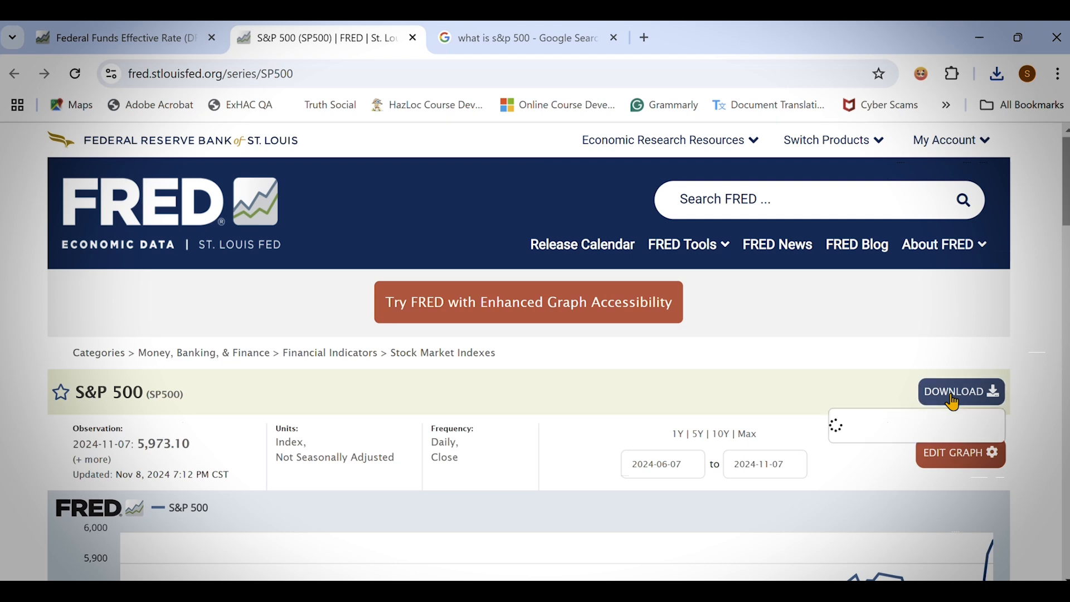
left_click(894, 440)
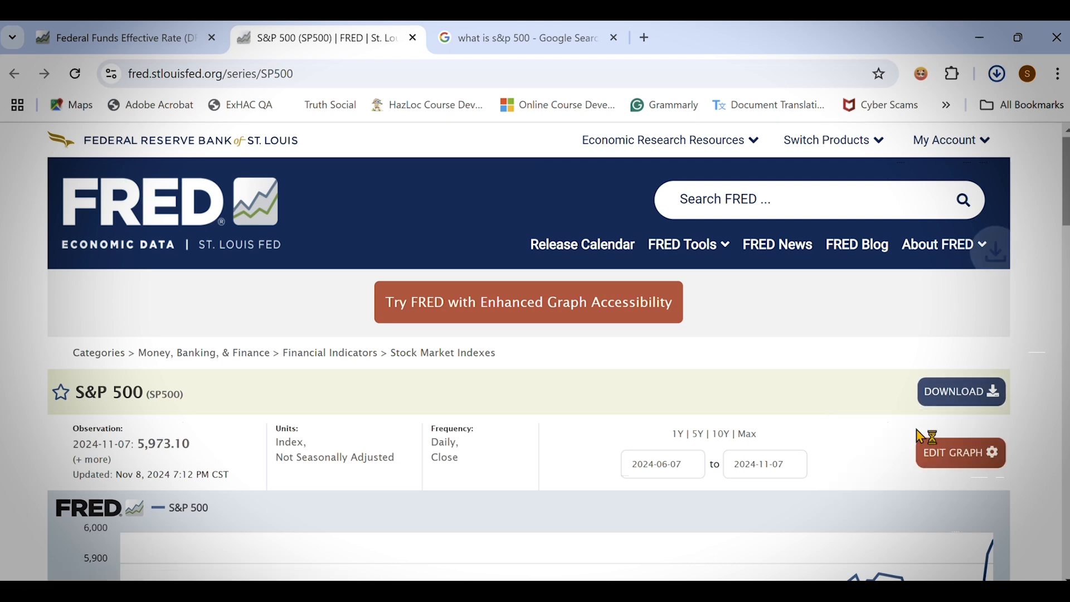
Locate the downloaded SP500 (1).csv and DFF (1).csv in File Explorer and place both in the Fred2 folder
left_click(993, 74)
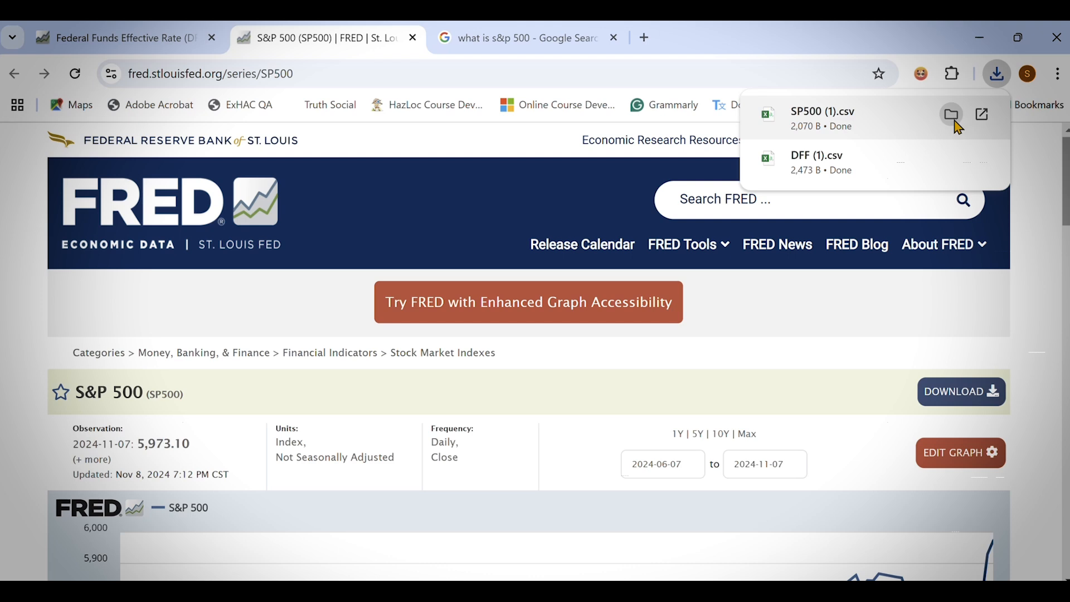
left_click(955, 124)
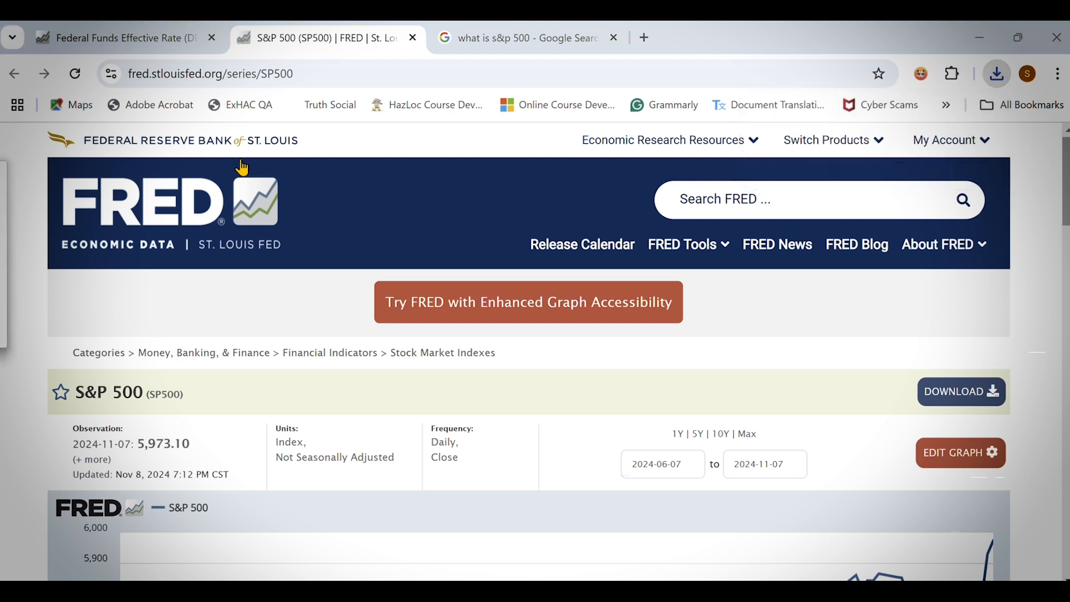
left_click(991, 113)
left_click(991, 106)
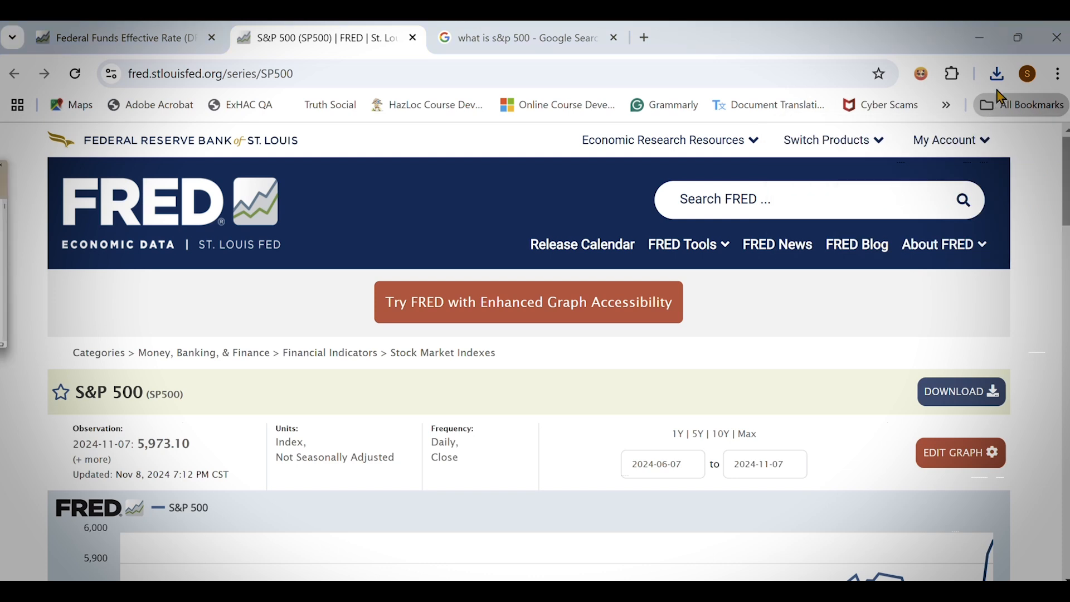
left_click(998, 74)
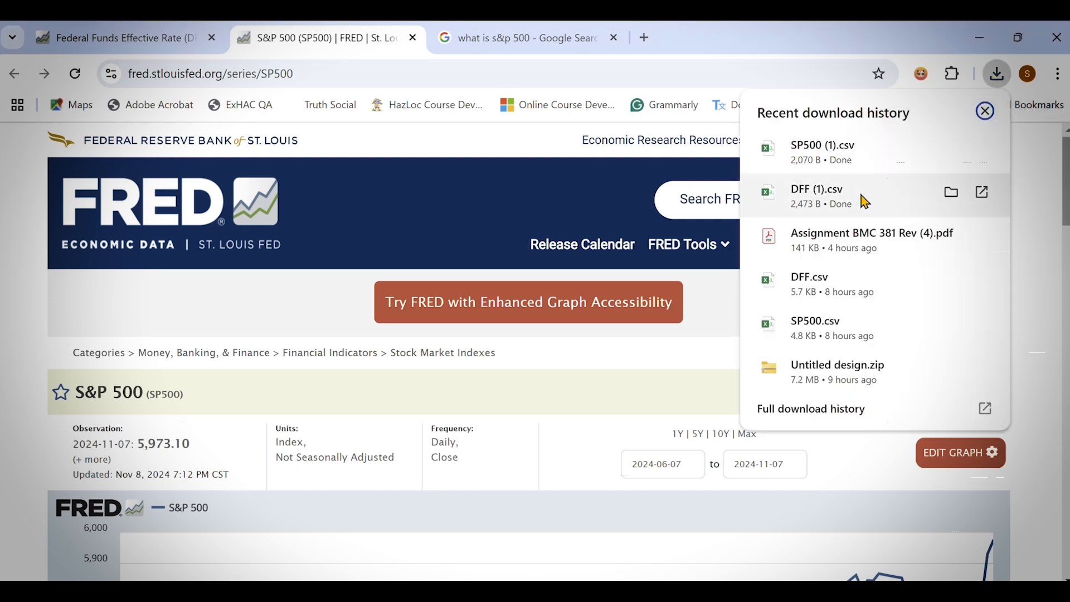
left_click(893, 206)
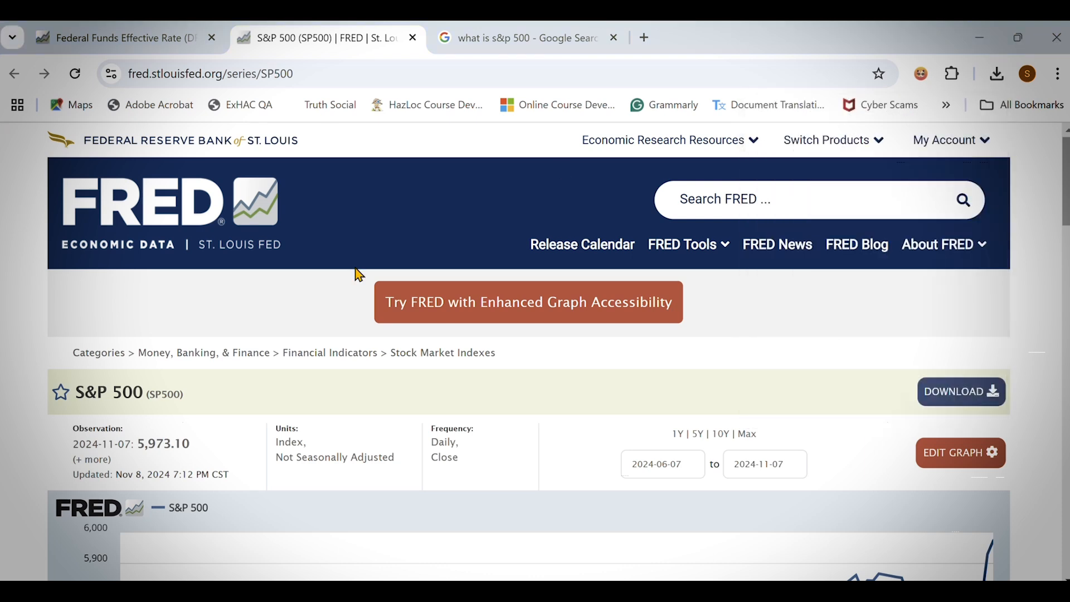
left_click(998, 74)
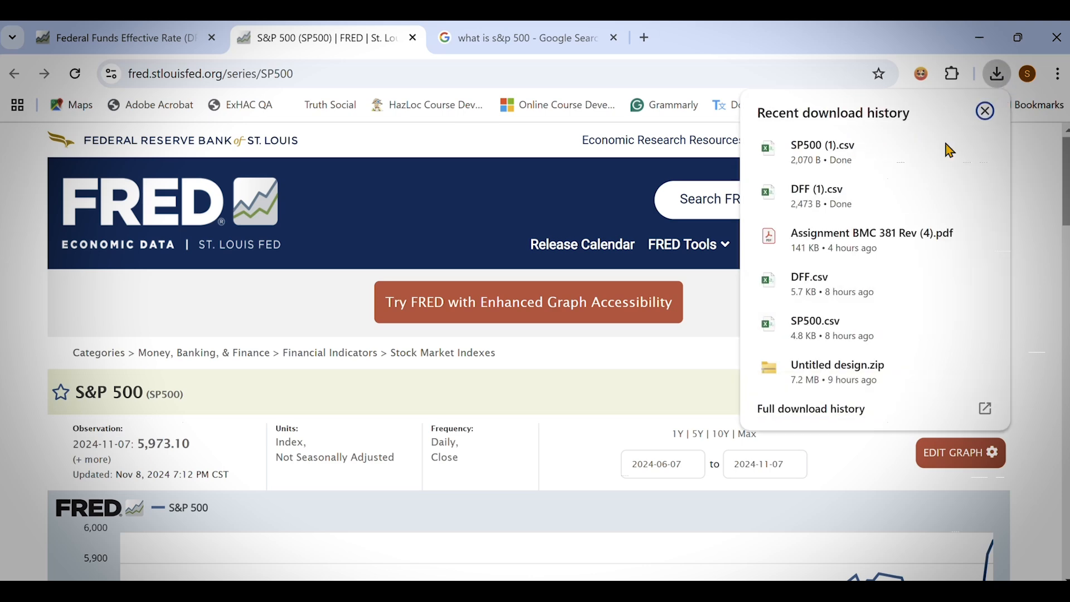
mouse_move(853, 202)
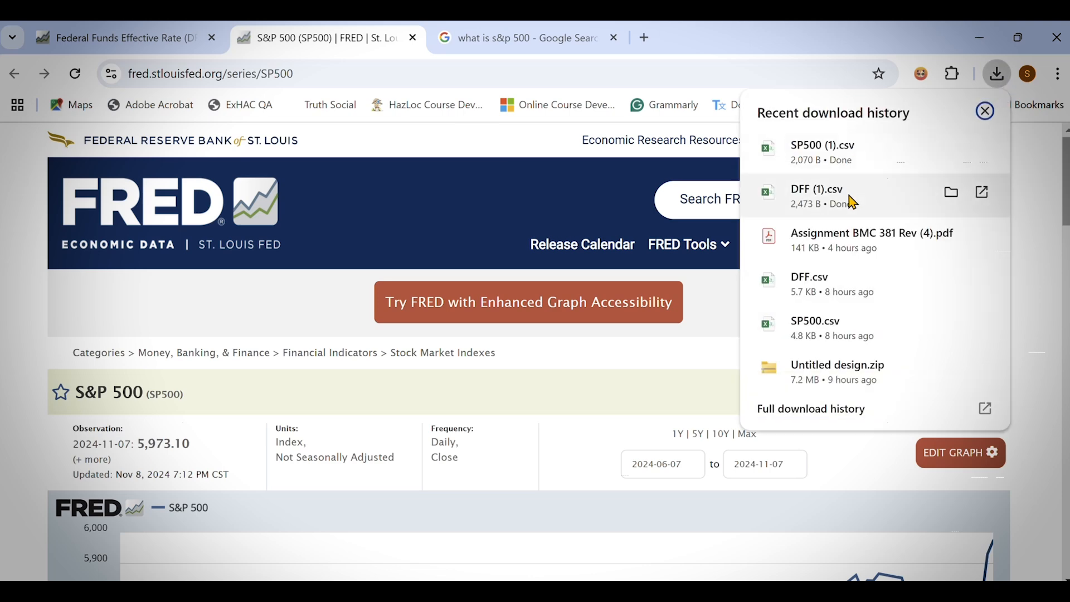
left_click(954, 194)
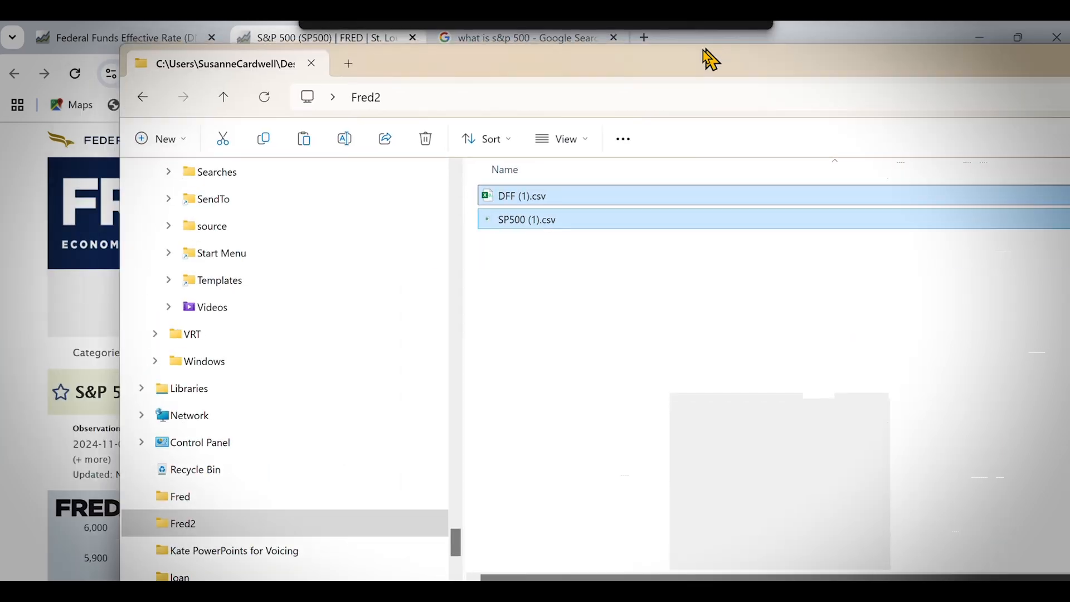
left_click_drag(703, 49, 0, 179)
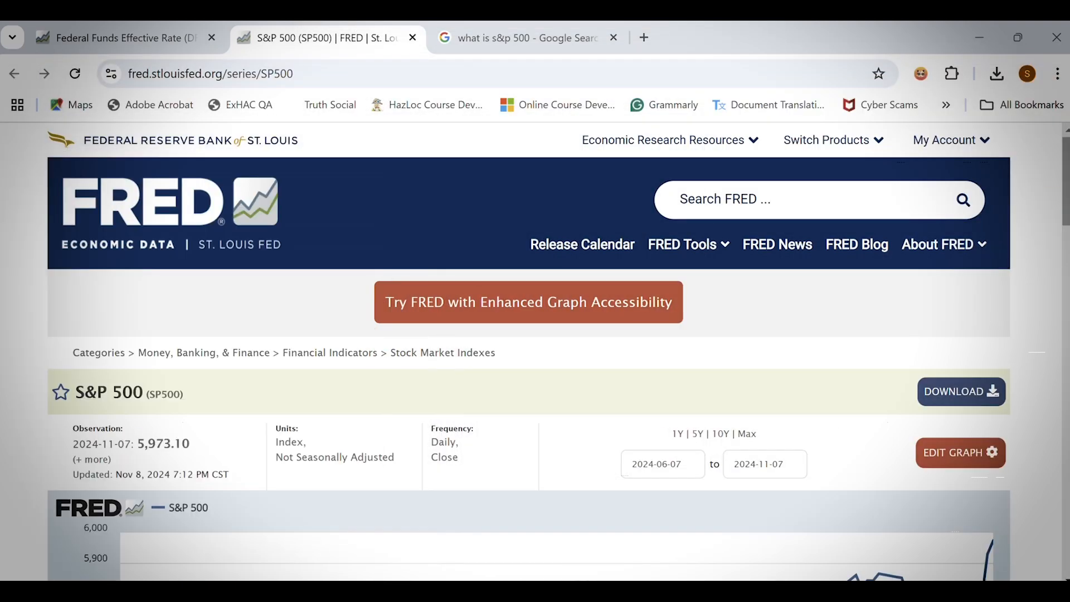
Switch to Power BI Desktop and start importing data from another source, using the Text/CSV connector
left_click(979, 38)
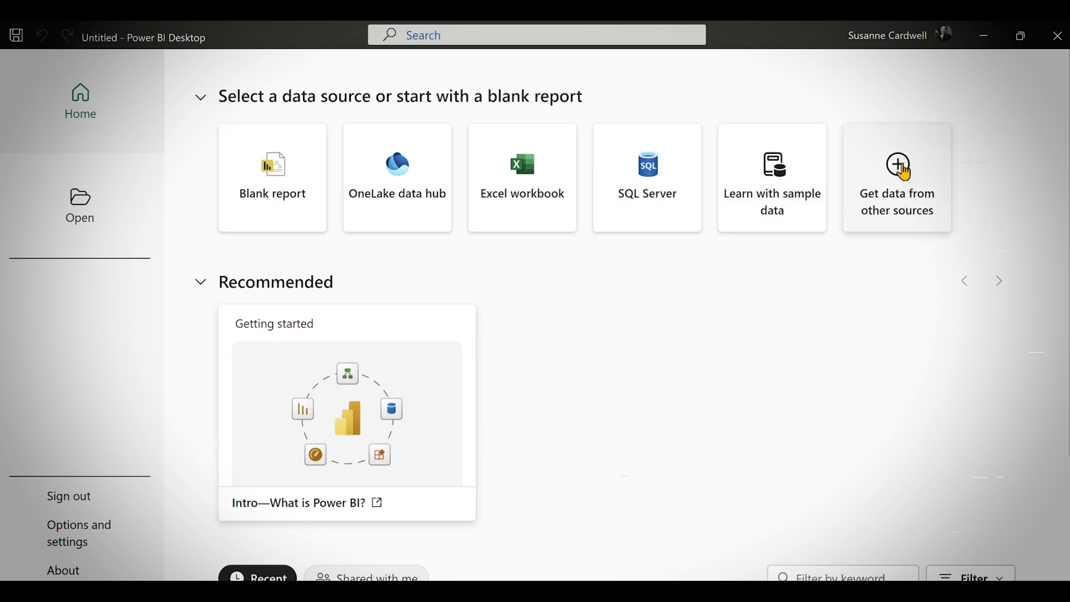
left_click(897, 169)
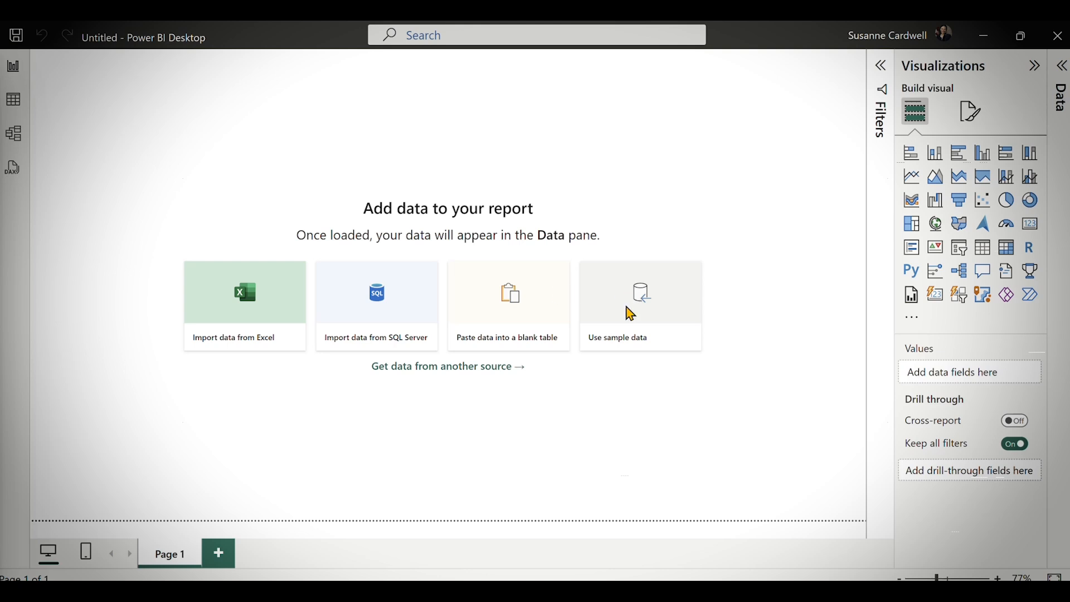
left_click(450, 369)
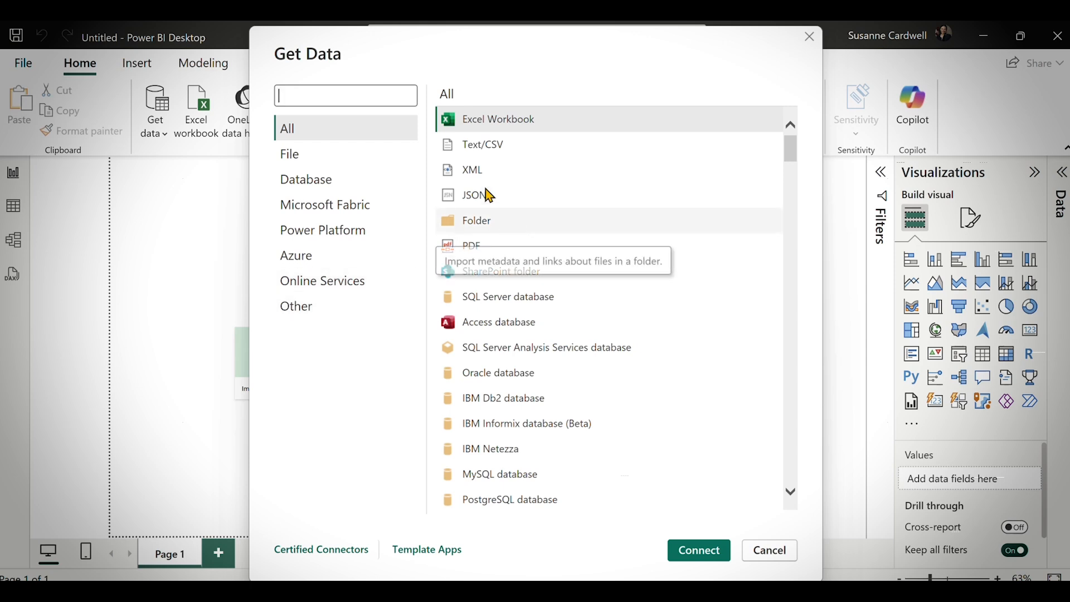
left_click(482, 145)
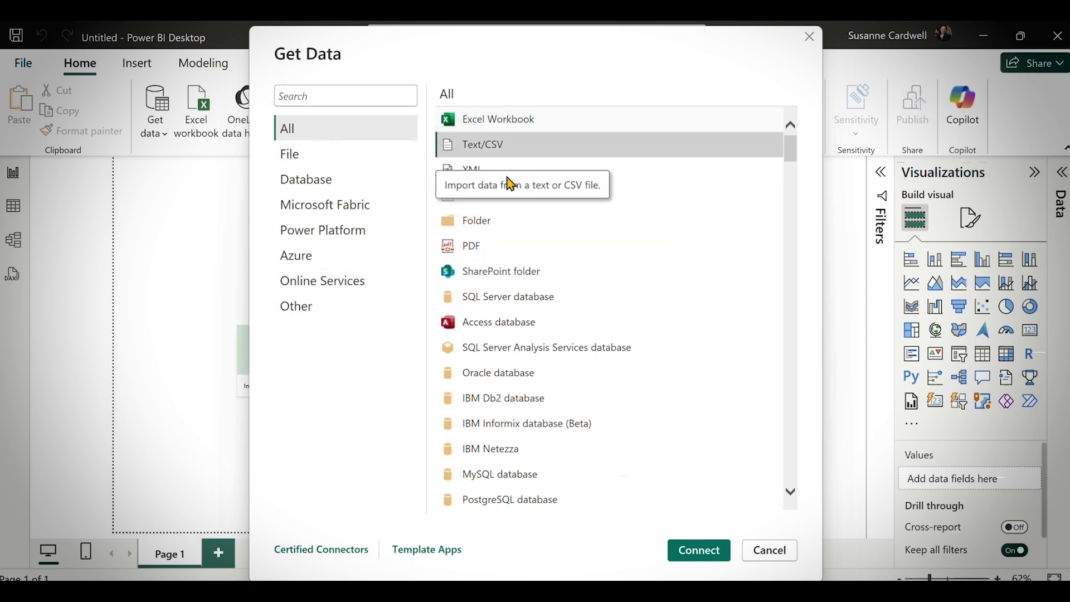
left_click(709, 555)
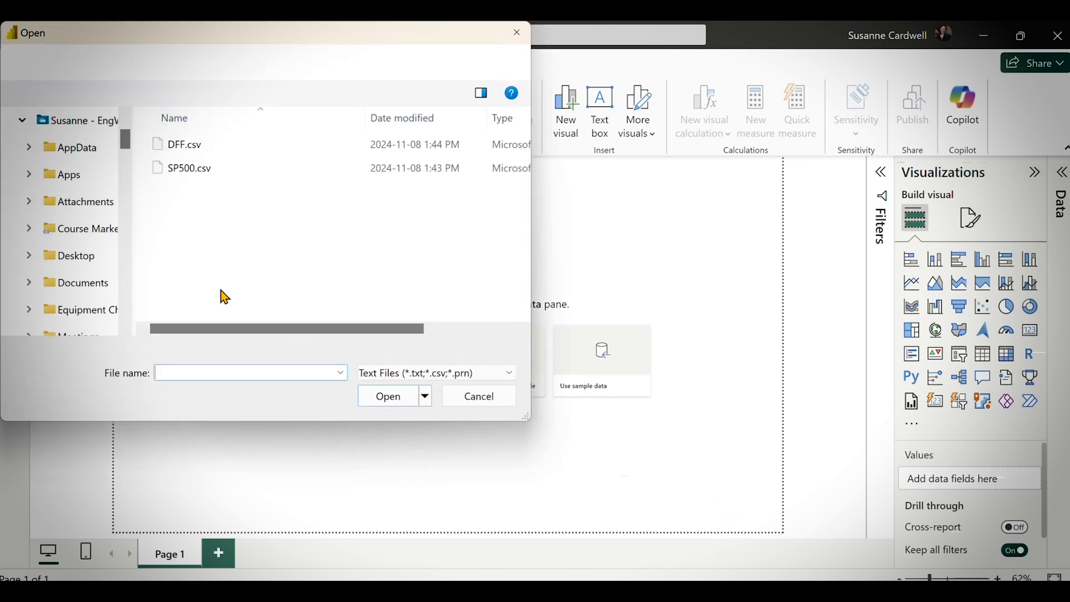
Load DFF.csv from the Desktop's Fred folder into the report and display the rows of the DFF table
left_click(191, 152)
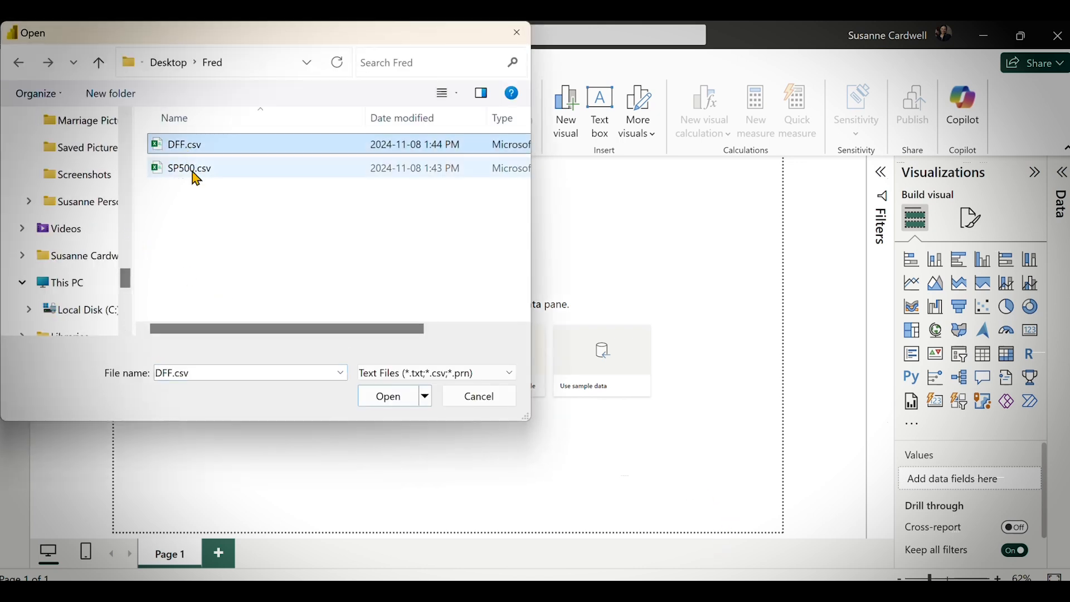
left_click(194, 173)
left_click(199, 148)
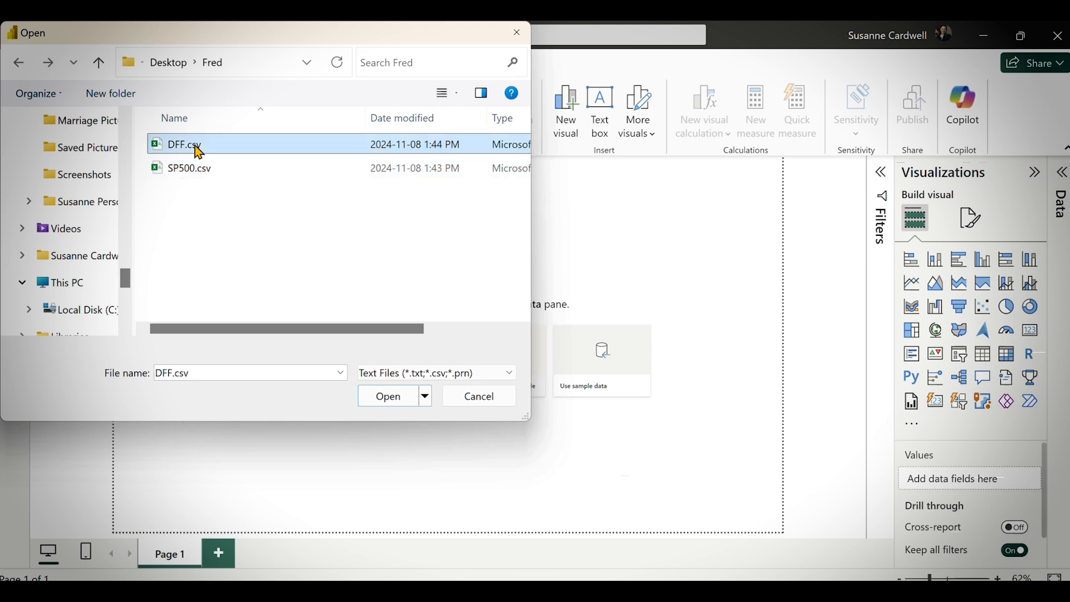
left_click(396, 402)
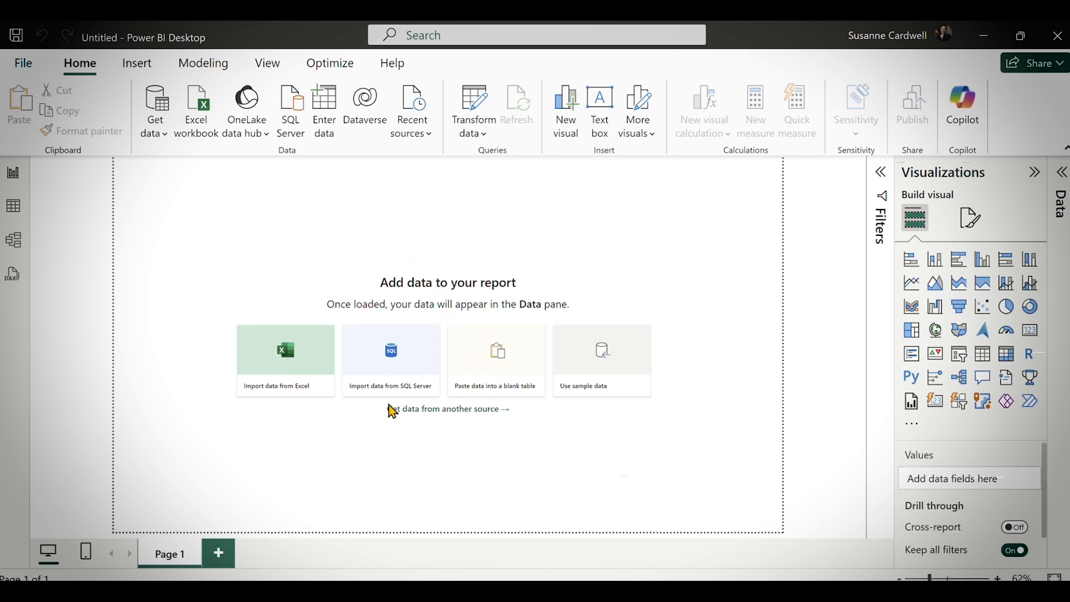
left_click(397, 408)
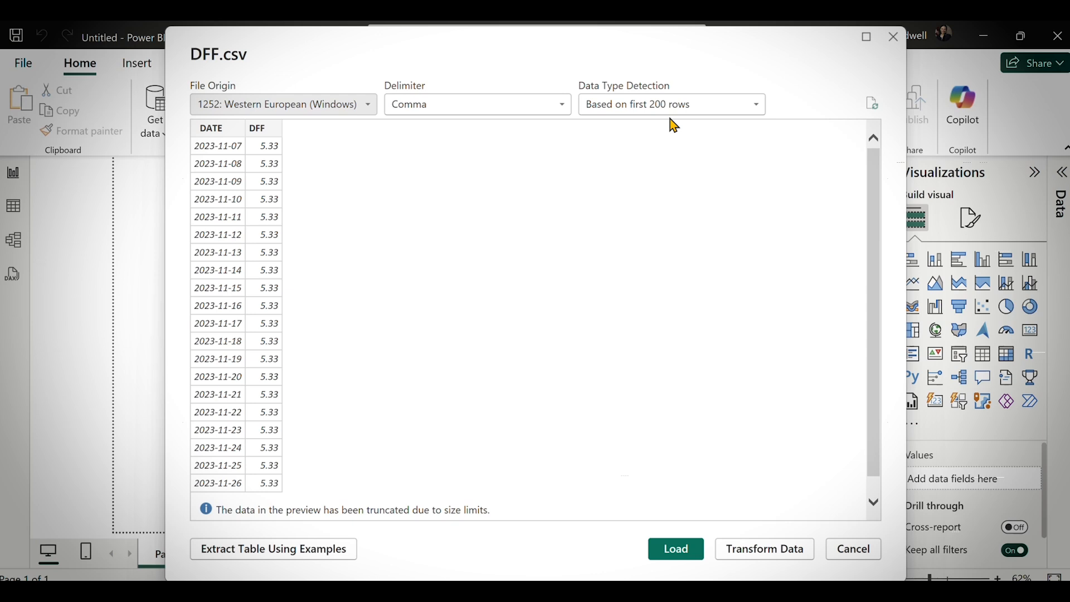
left_click(681, 557)
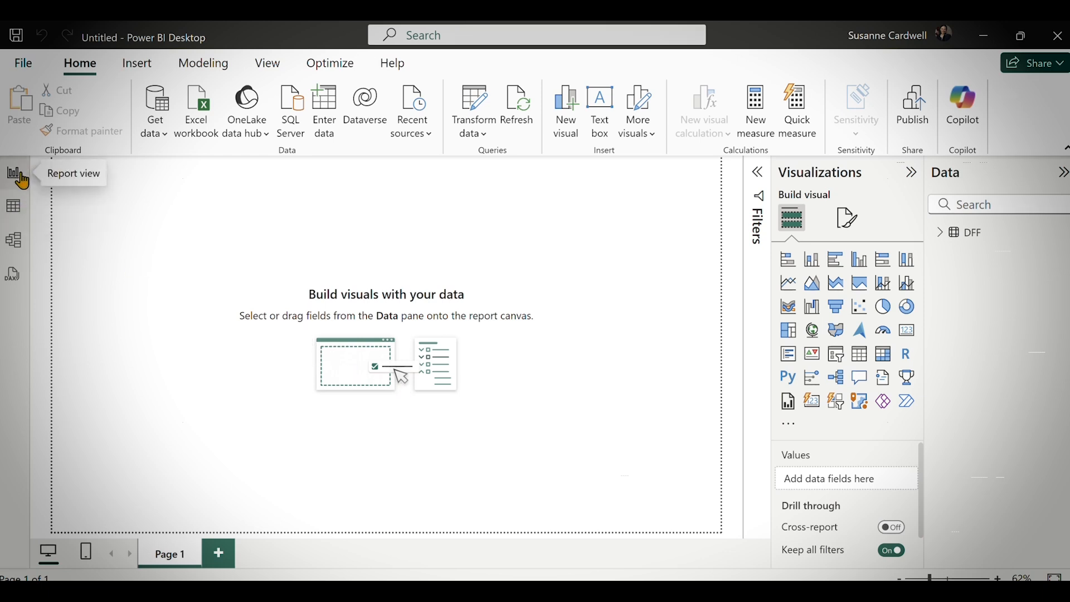
left_click(16, 209)
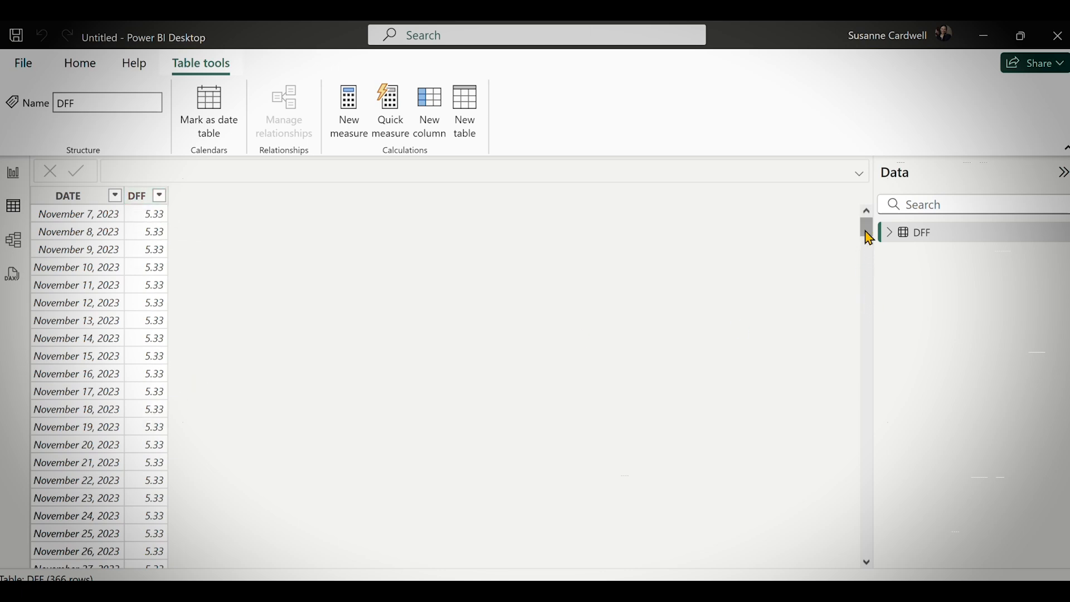
left_click_drag(867, 232, 881, 202)
left_click(24, 69)
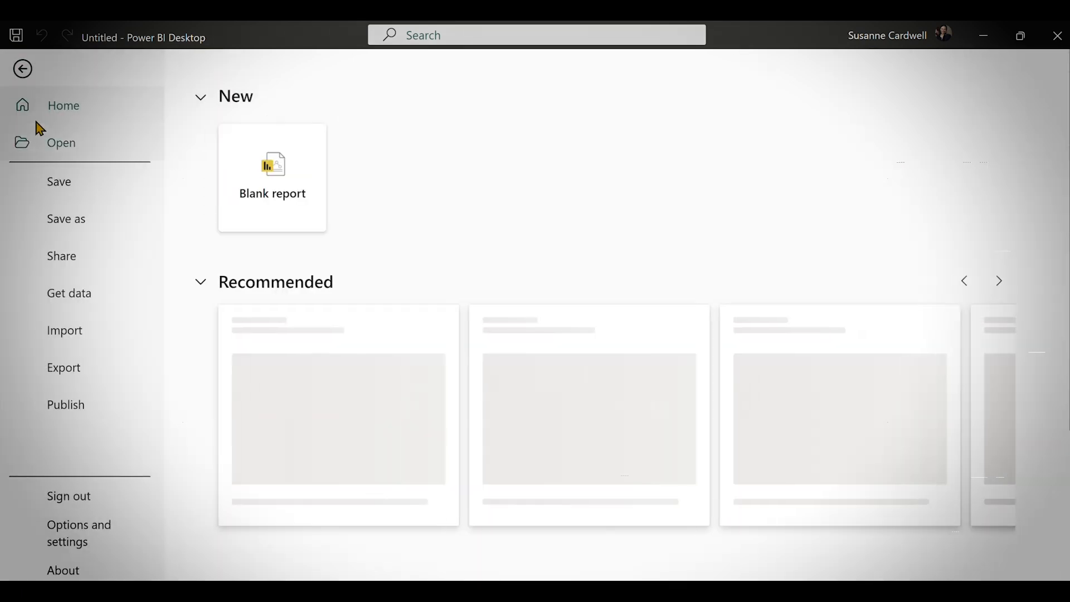
left_click(71, 223)
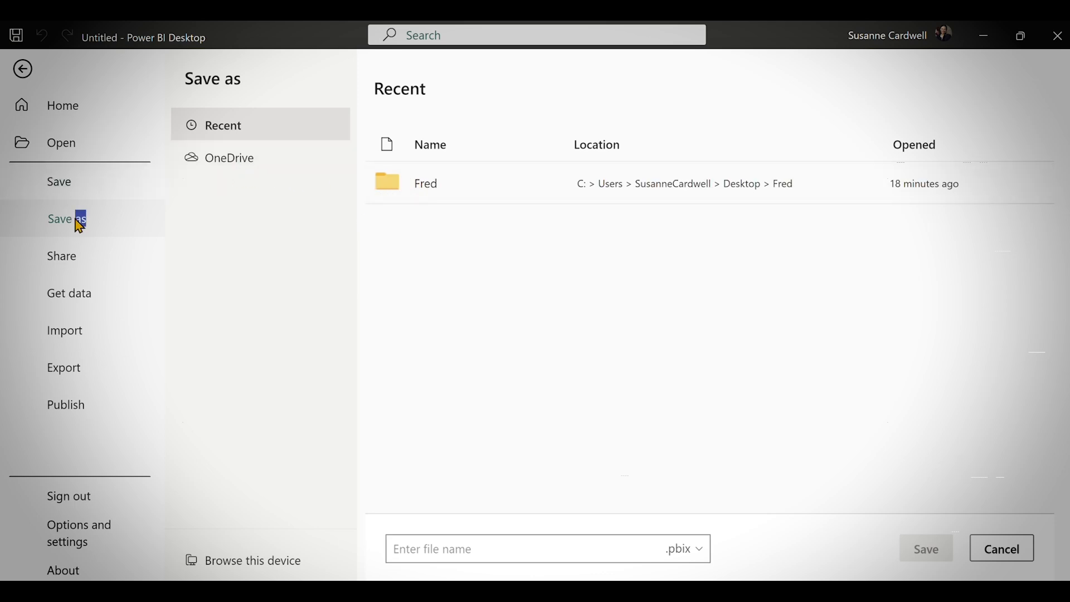
left_click(230, 161)
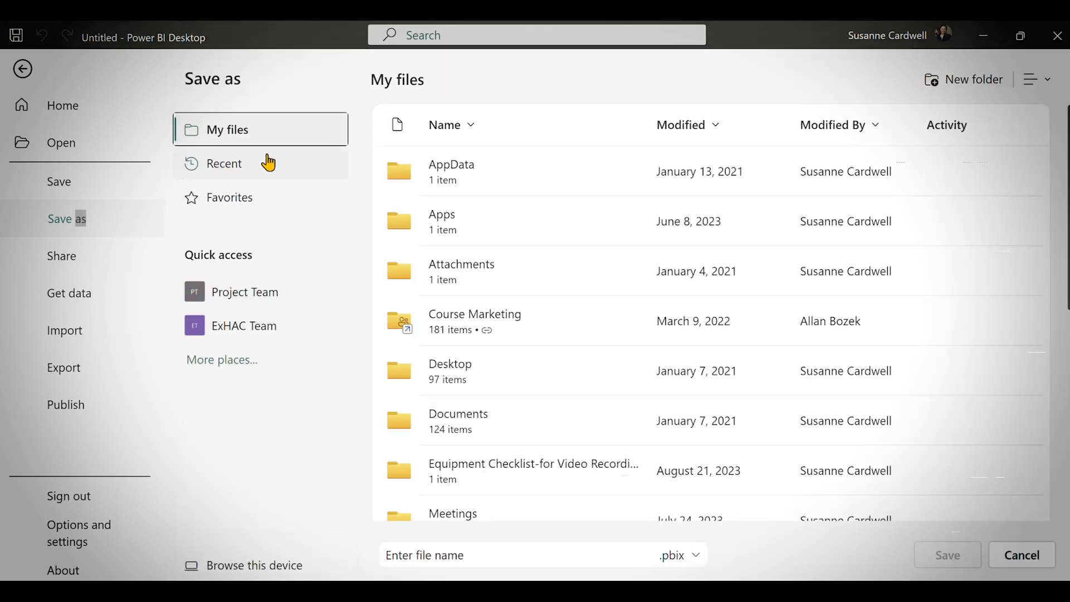
left_click(75, 115)
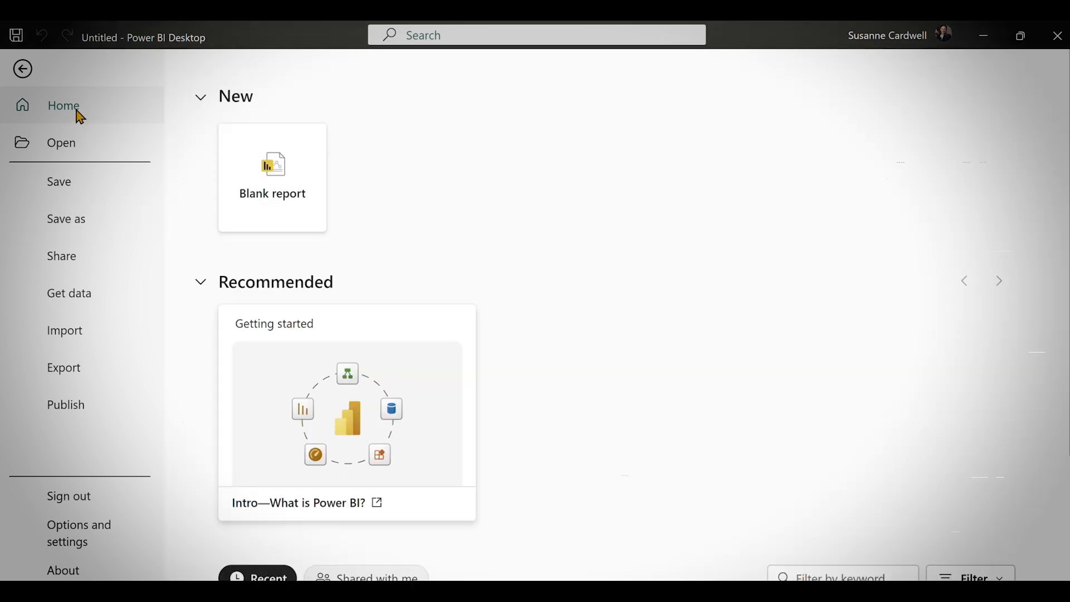
Start saving the report under a new name on OneDrive and create a folder named FRED3 in Documents
left_click(75, 226)
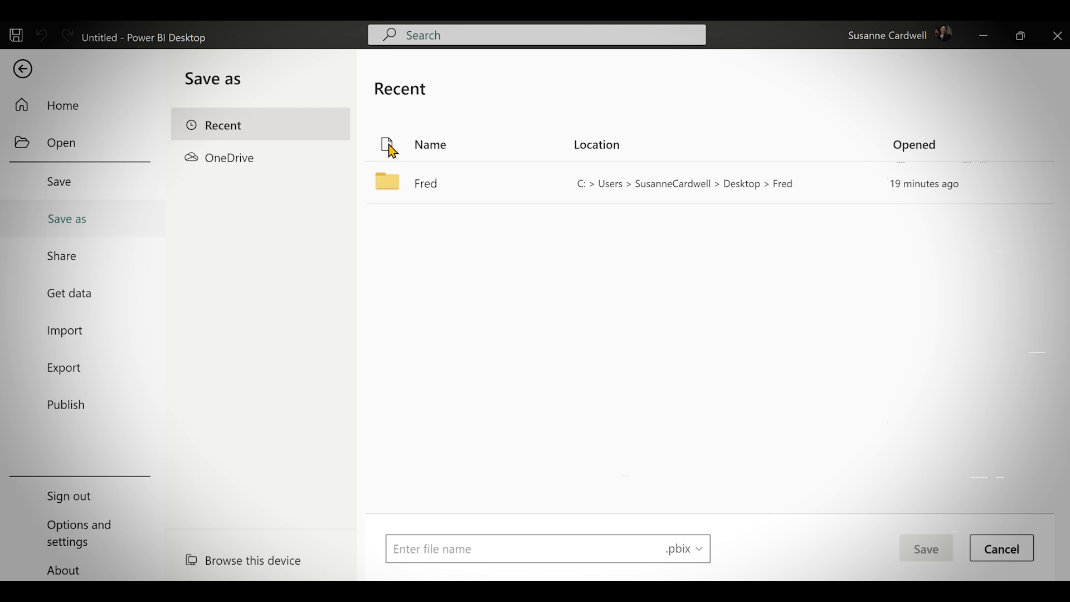
left_click(245, 160)
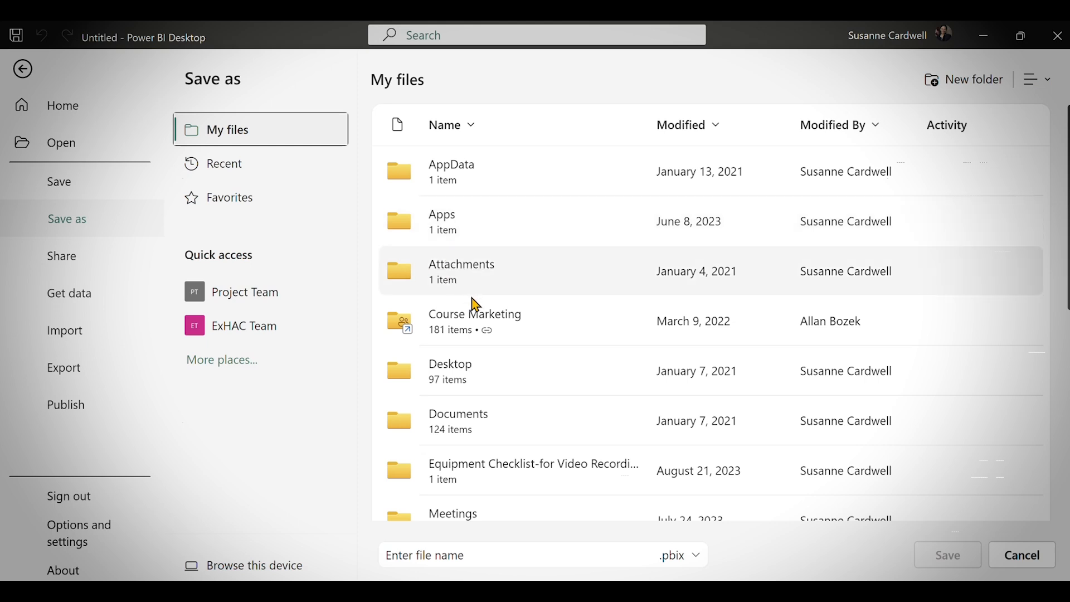
left_click(452, 416)
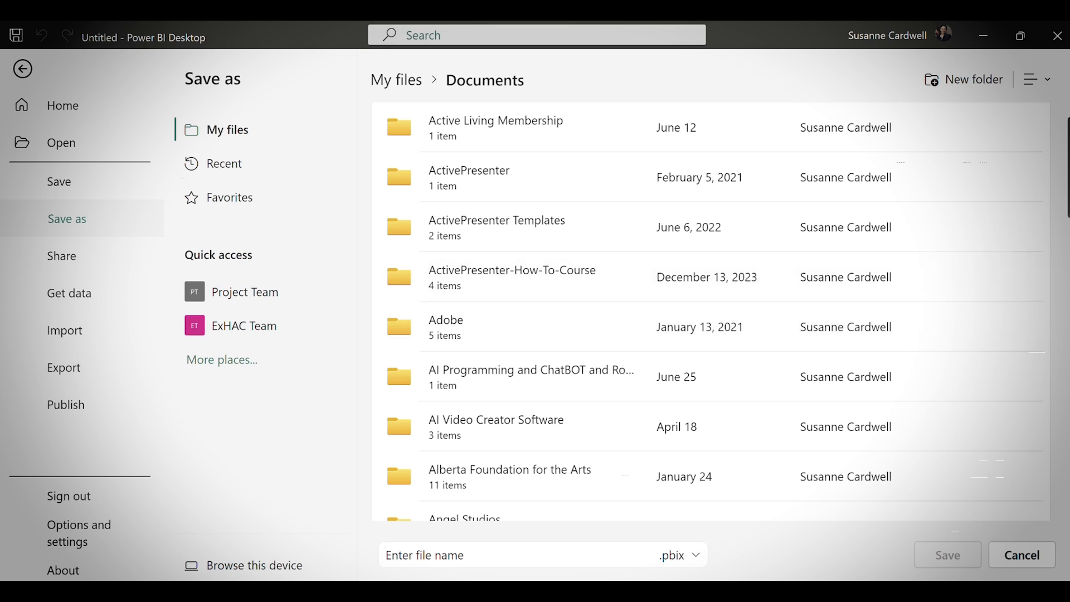
left_click(974, 86)
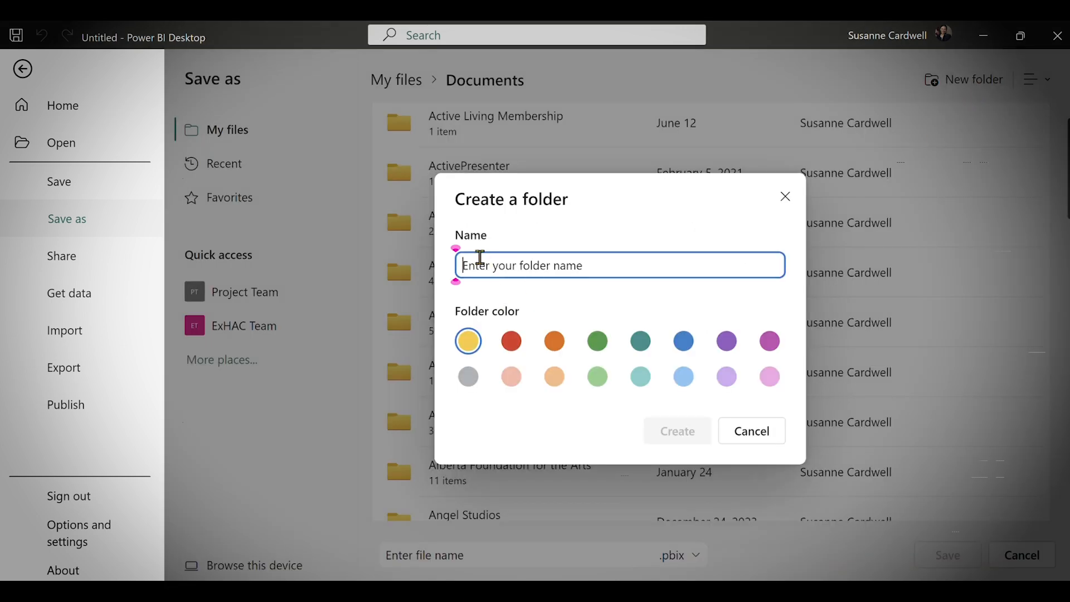
type("FRED")
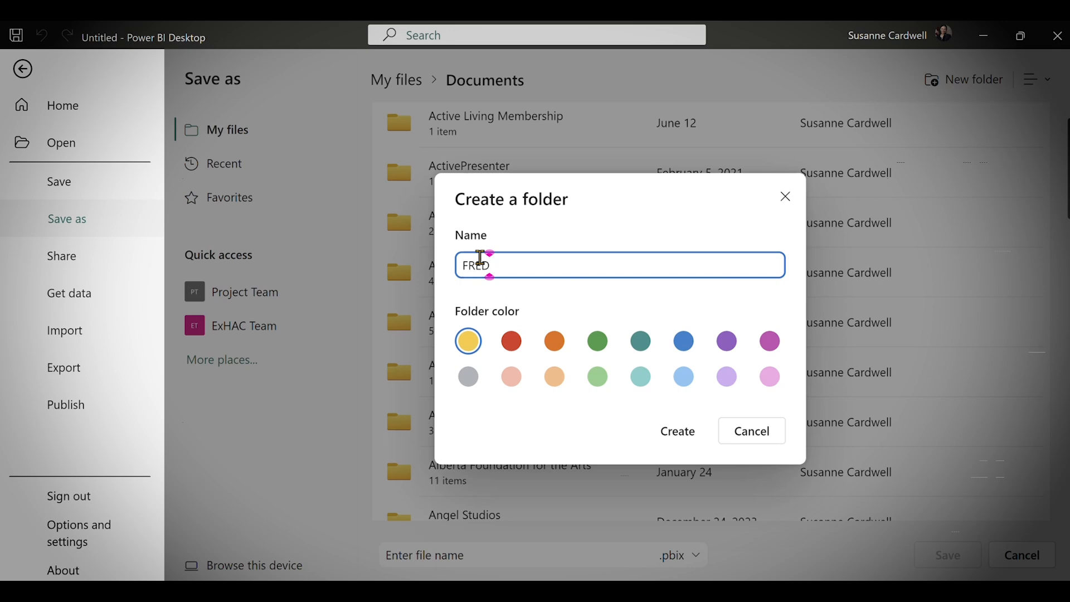
type("3")
left_click(690, 436)
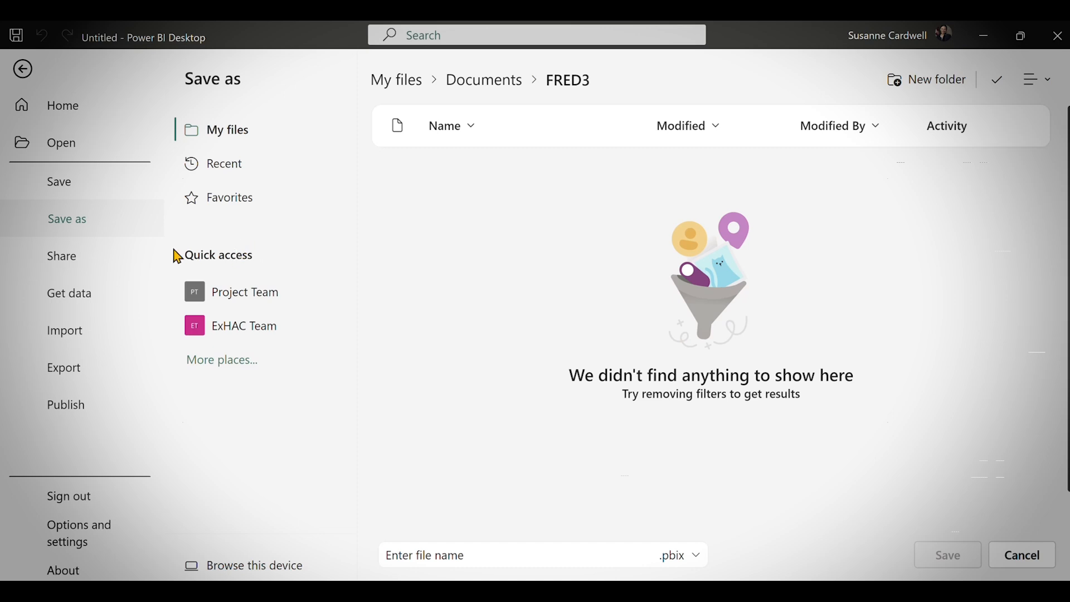
Name the report SP500InterestRates-draft1 and save it as a .pbix file in the FRED3 folder
left_click(404, 552)
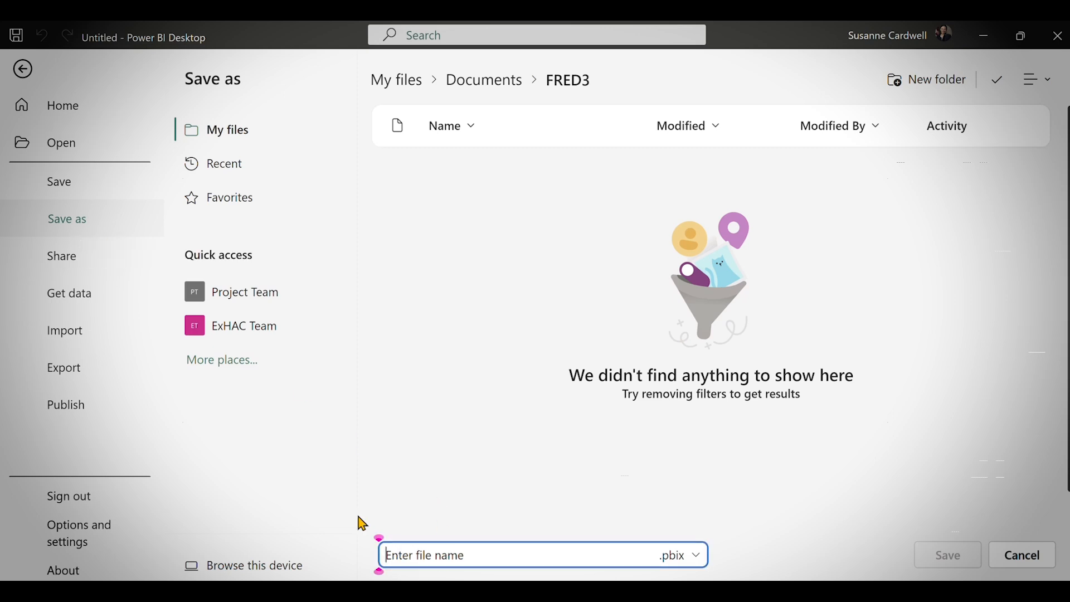
type("SPSS")
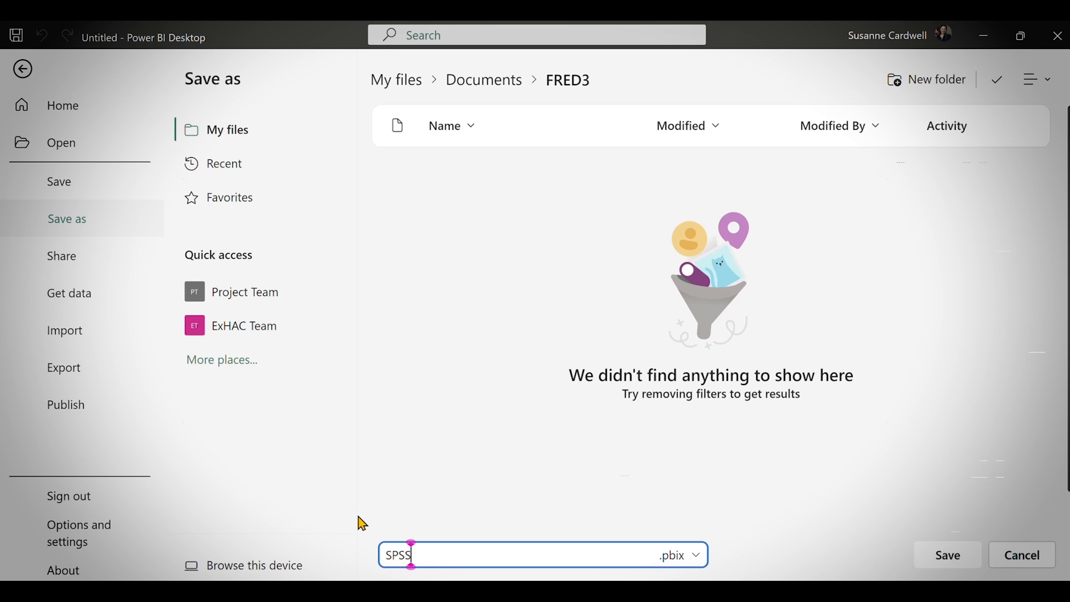
key("BackSpace")
key("BackSpace")
key("BackSpace")
key("BackSpace")
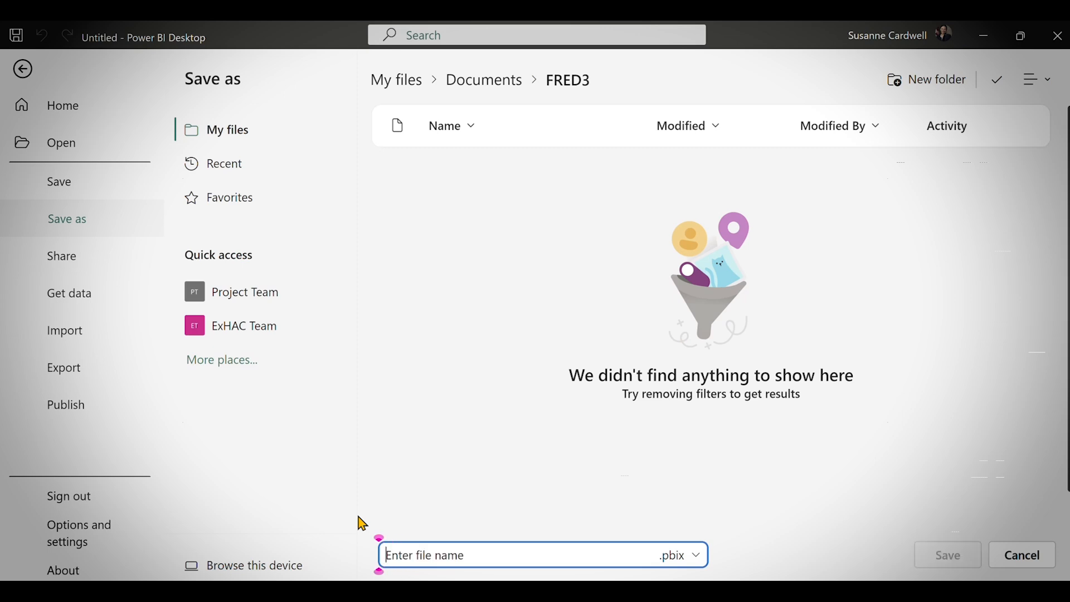
type("SP500")
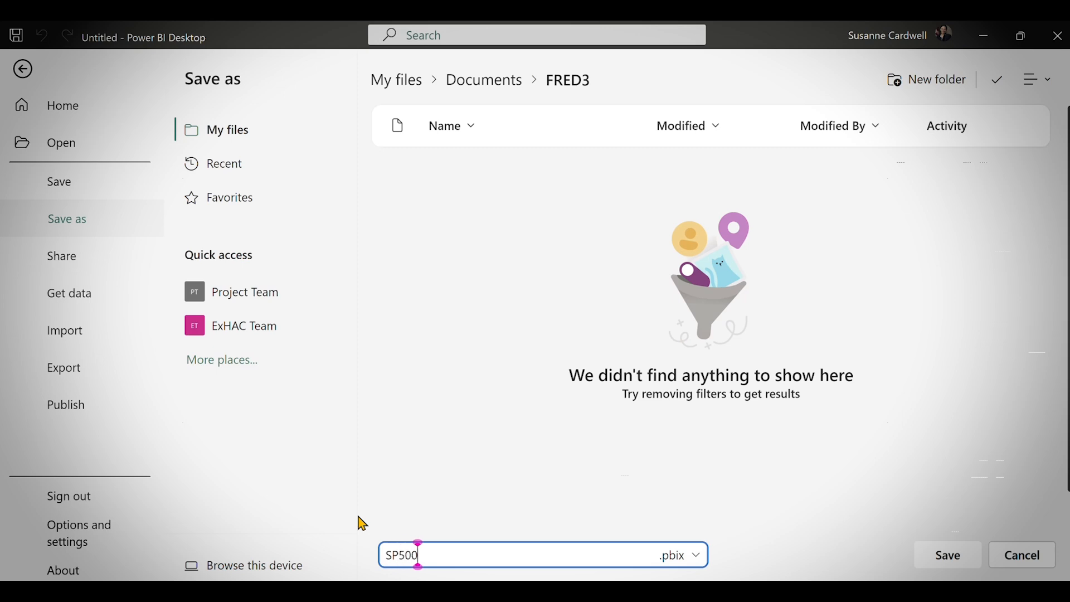
type("InterestRates")
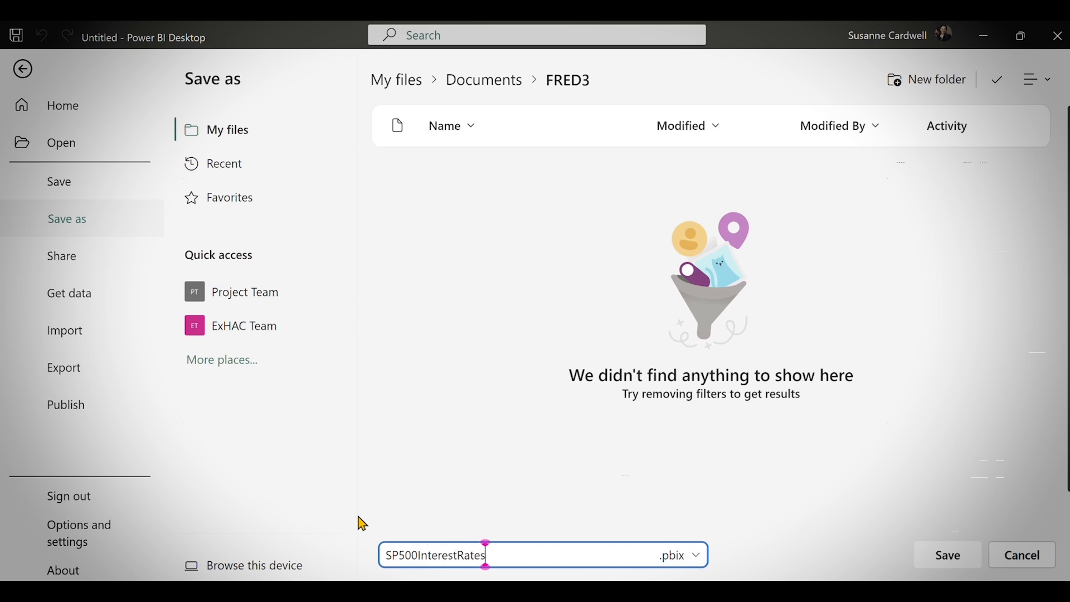
type("-draft1")
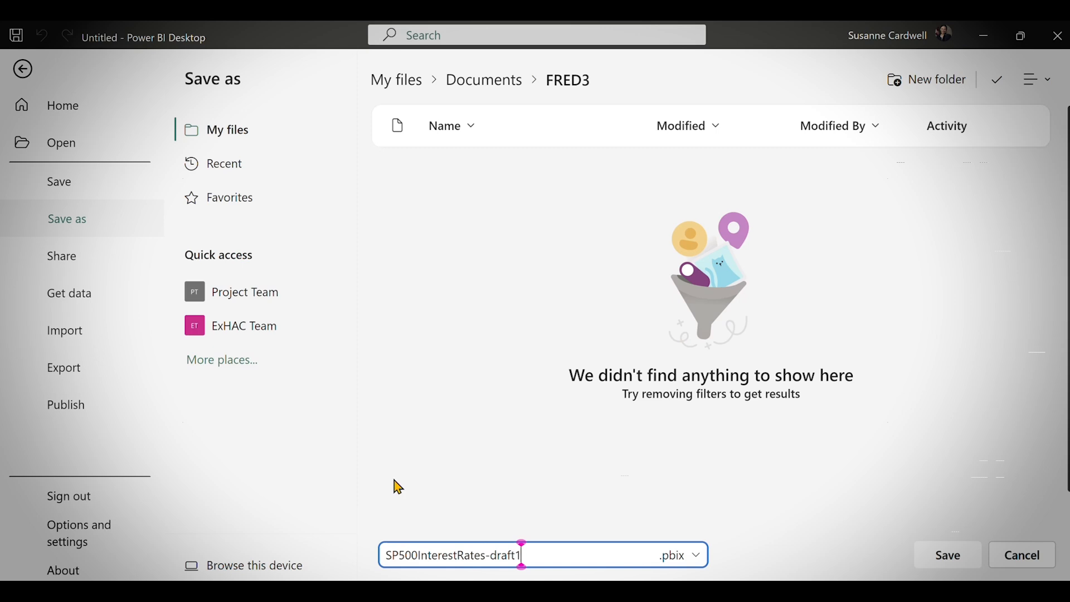
left_click(951, 558)
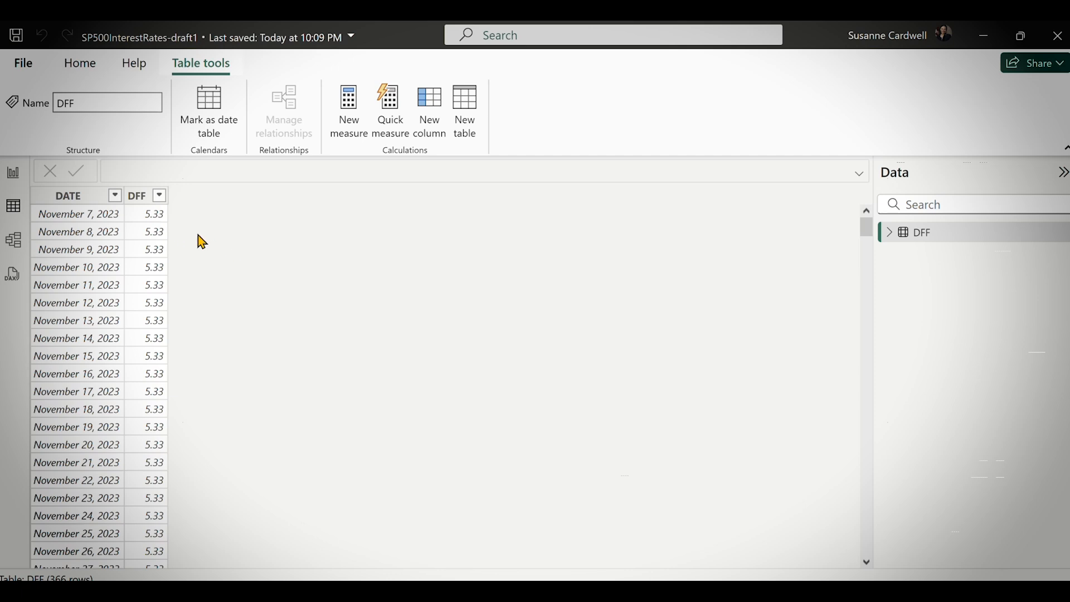
left_click(26, 68)
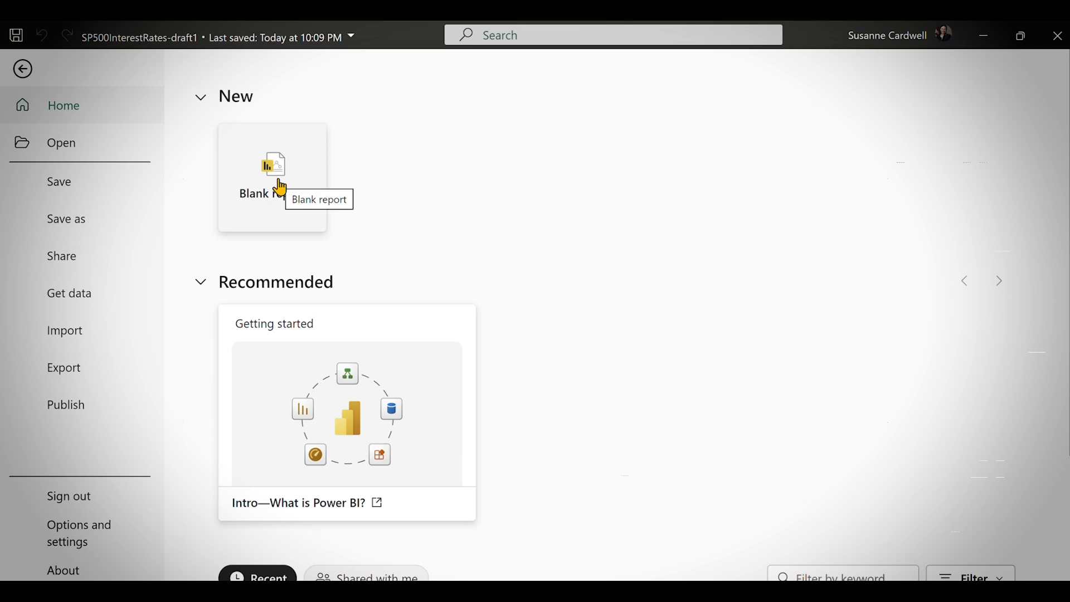
left_click(92, 303)
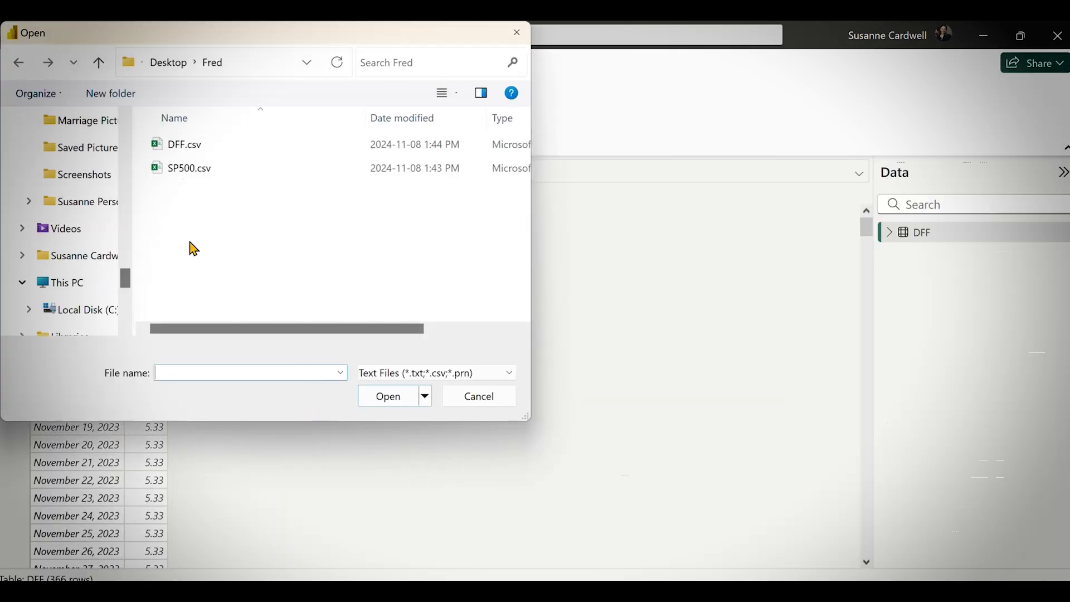
left_click(195, 179)
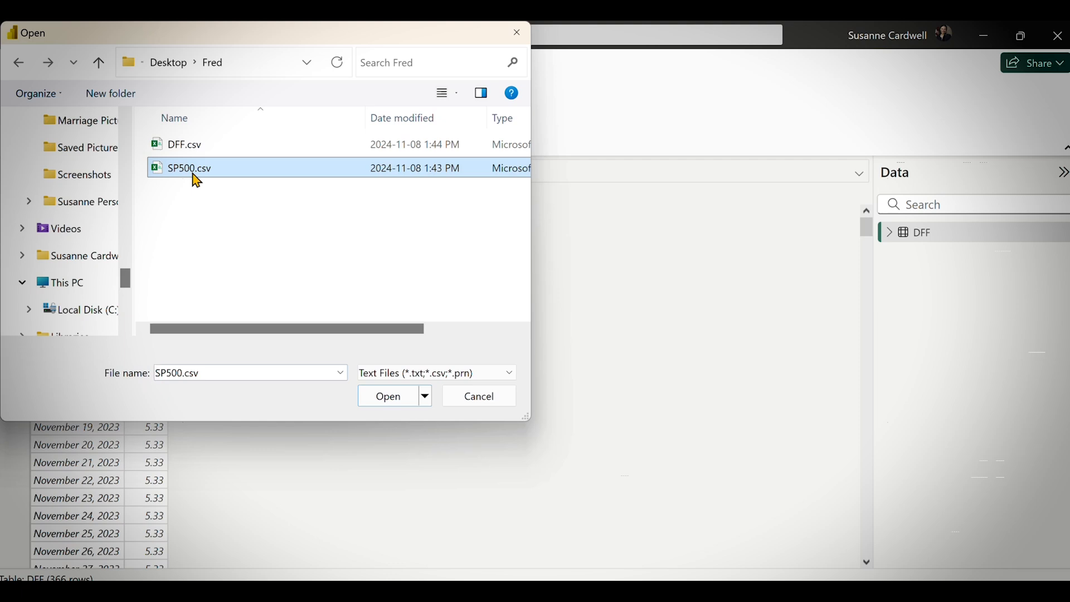
left_click(167, 63)
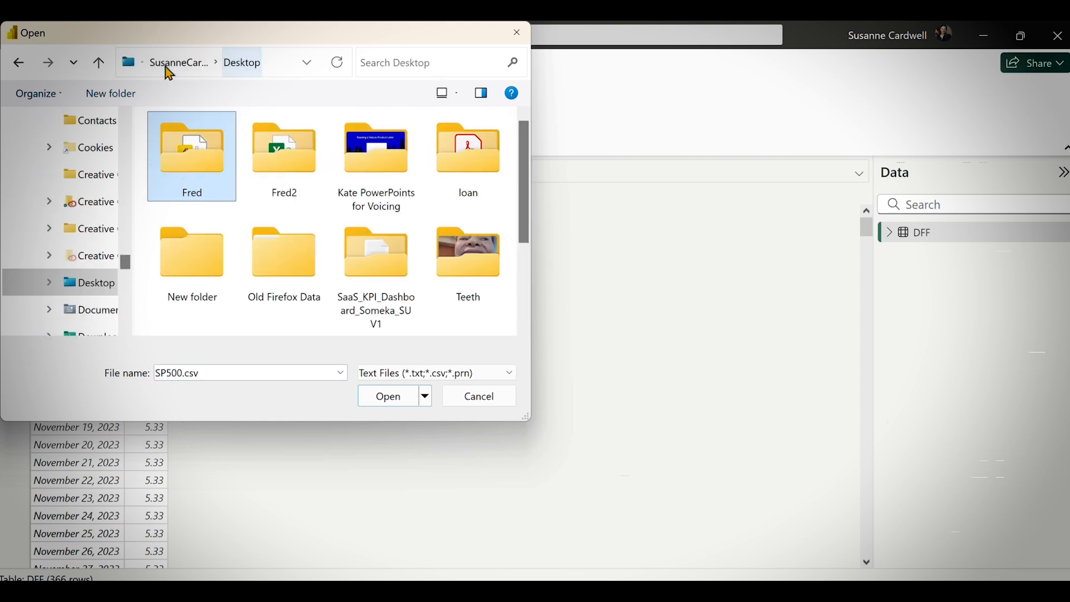
double_click(270, 166)
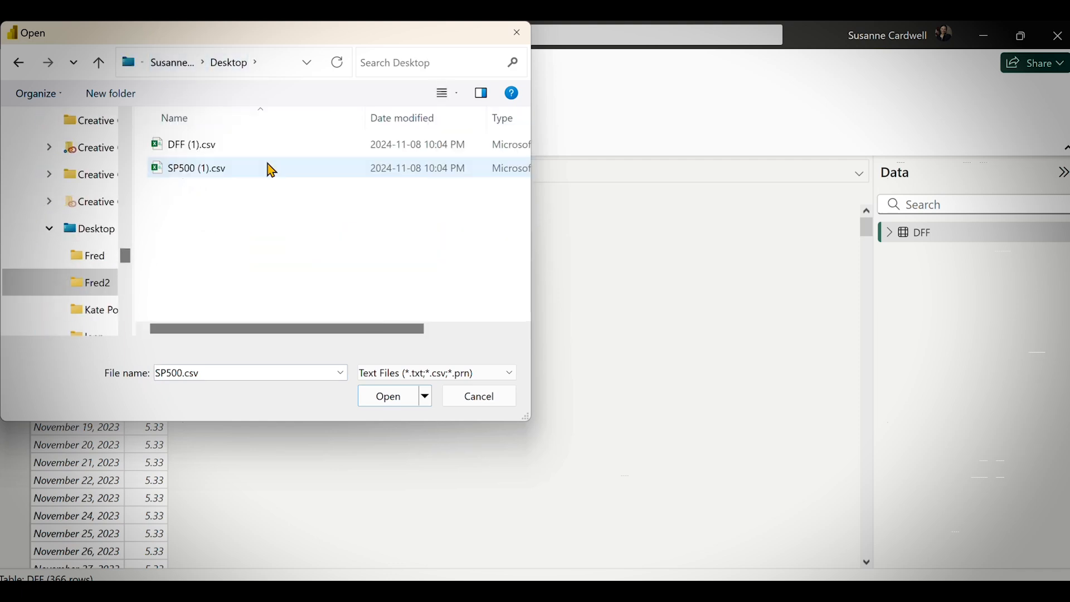
double_click(204, 176)
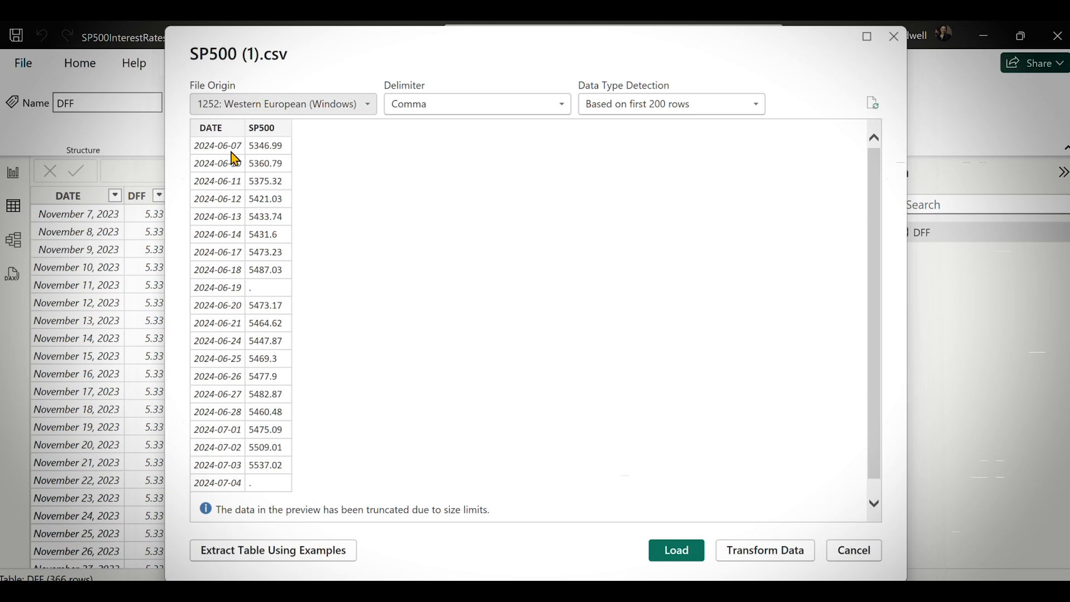
left_click_drag(346, 43, 561, 52)
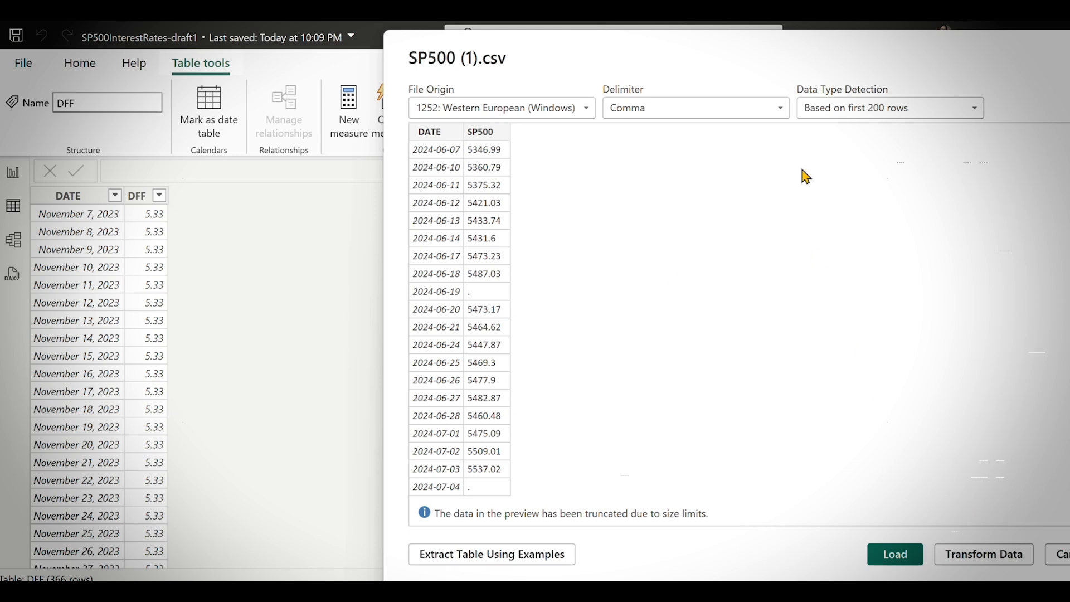
left_click_drag(828, 65, 747, 81)
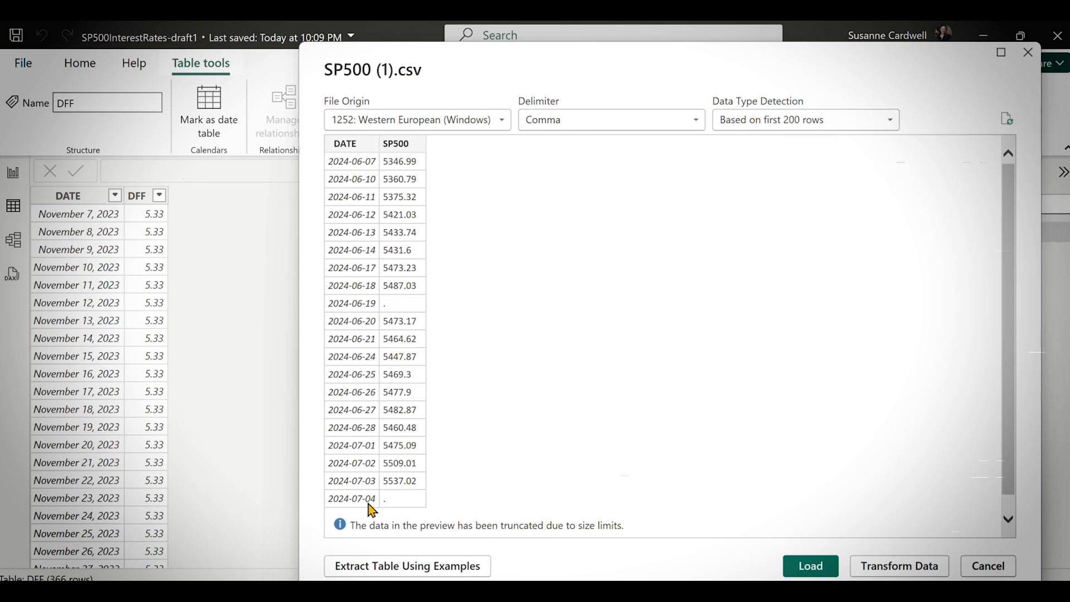
left_click(1027, 54)
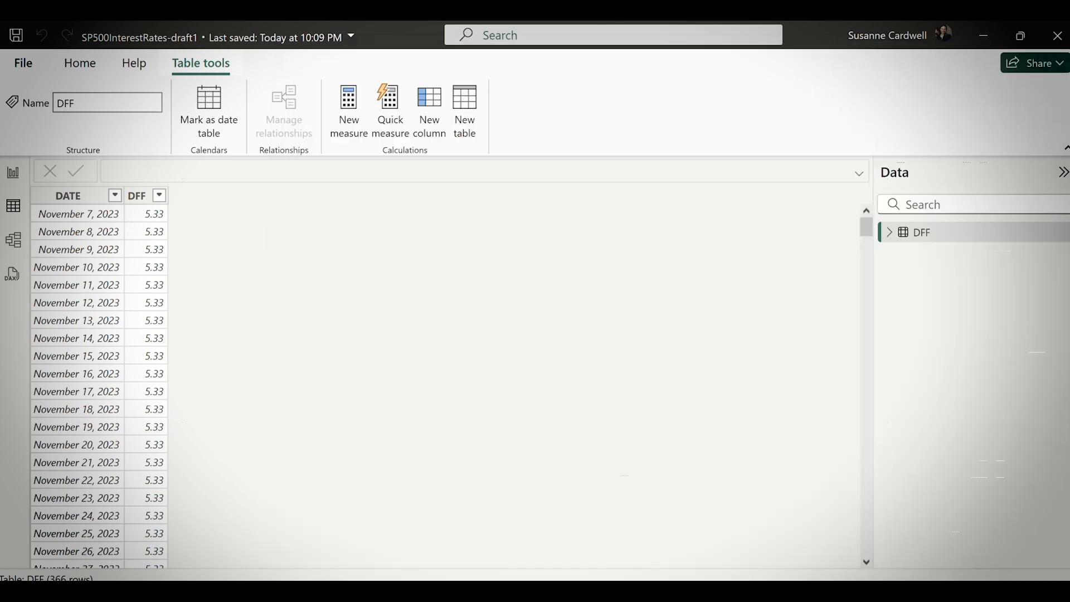
Import SP500.csv from the Desktop's Fred folder with the Text/CSV connector and load it into the report
left_click(25, 64)
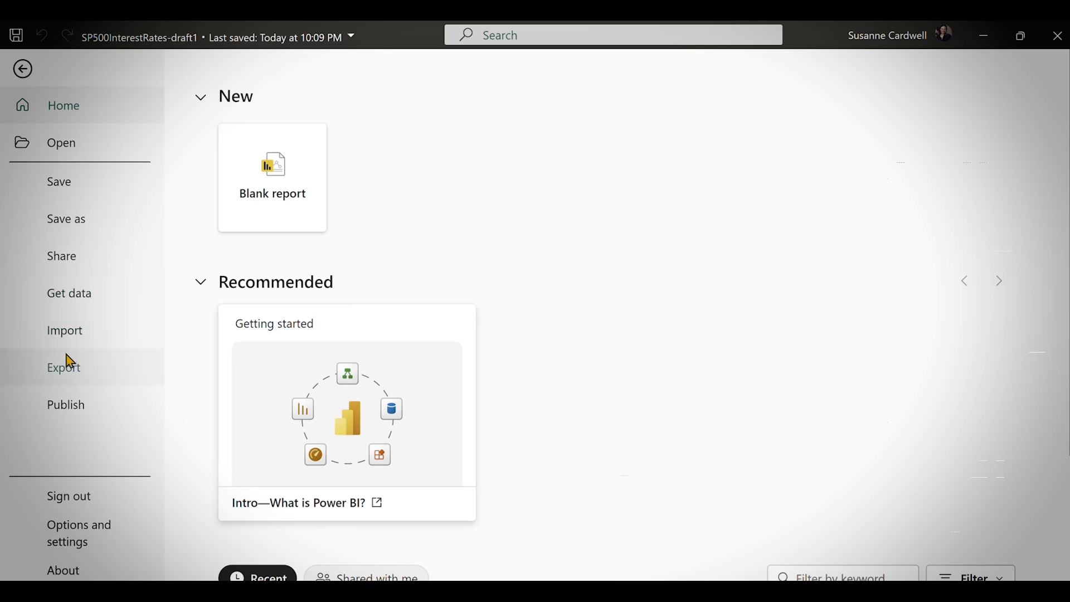
left_click(76, 295)
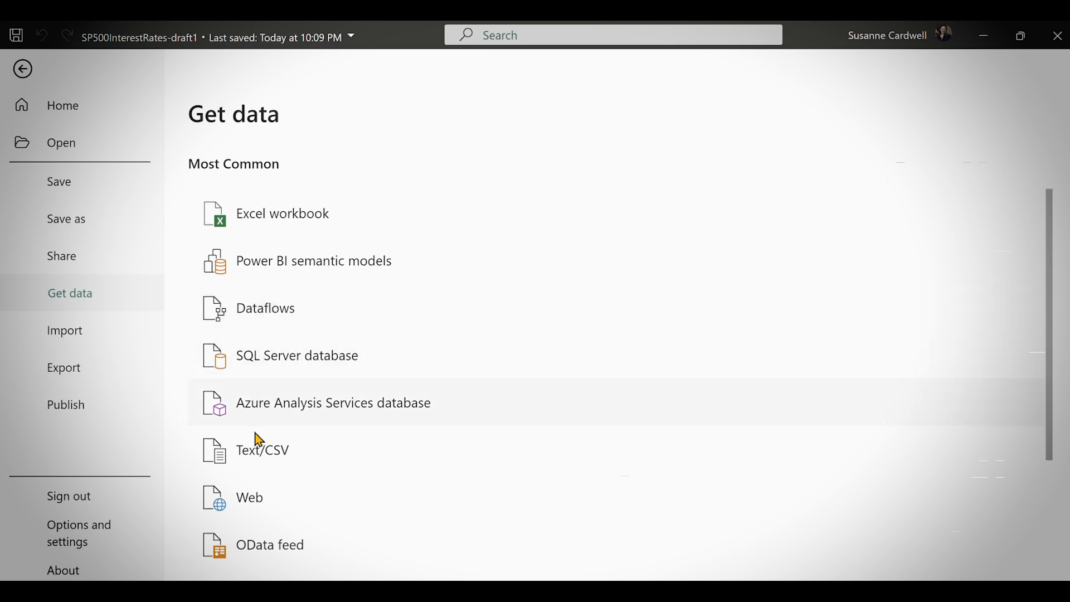
left_click(262, 452)
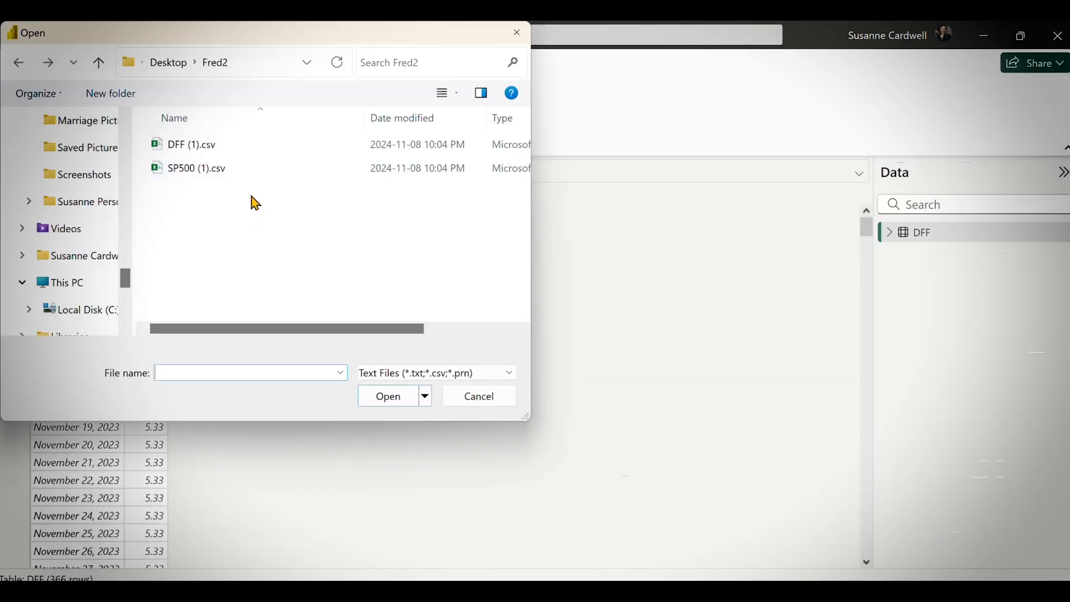
left_click(172, 64)
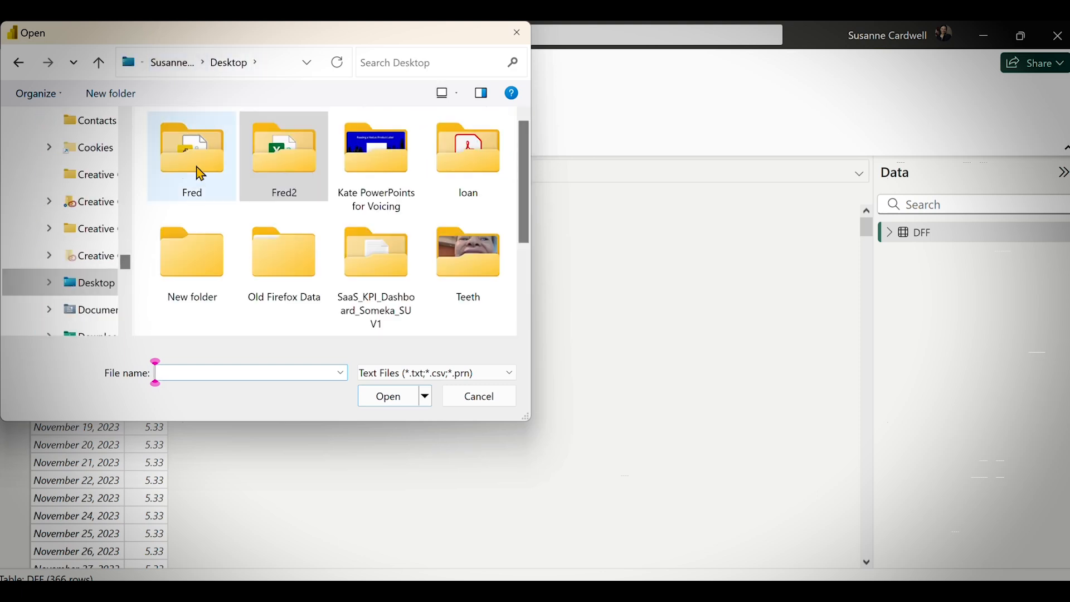
double_click(199, 171)
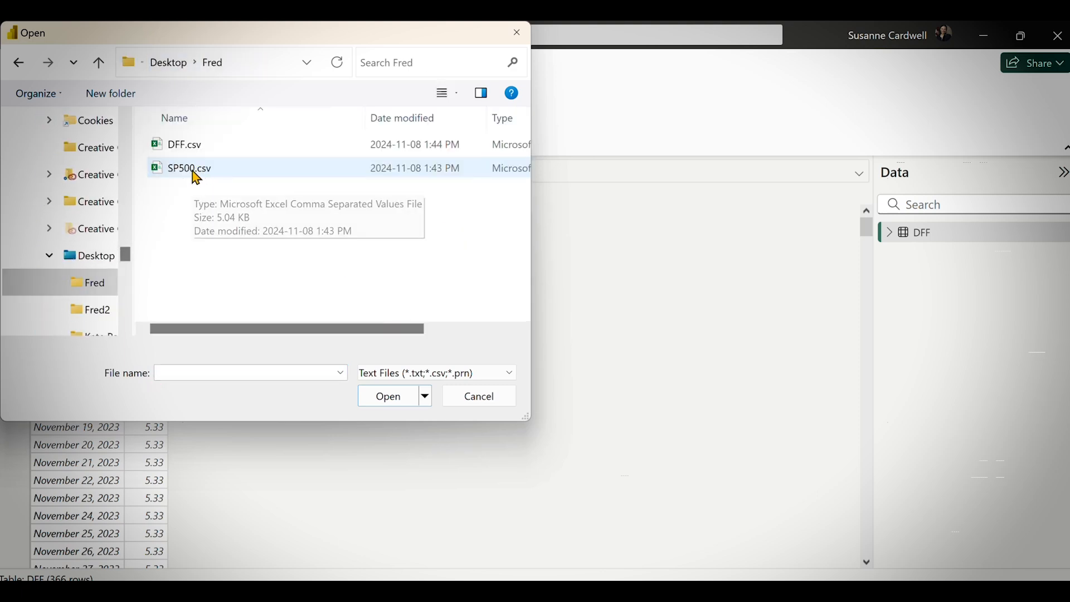
double_click(197, 171)
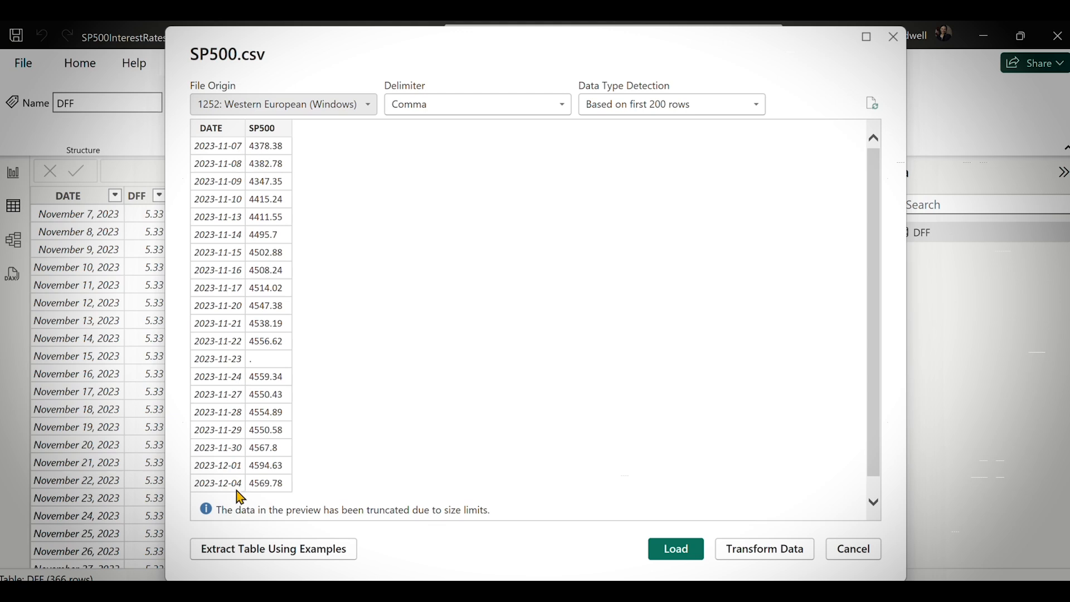
left_click(675, 549)
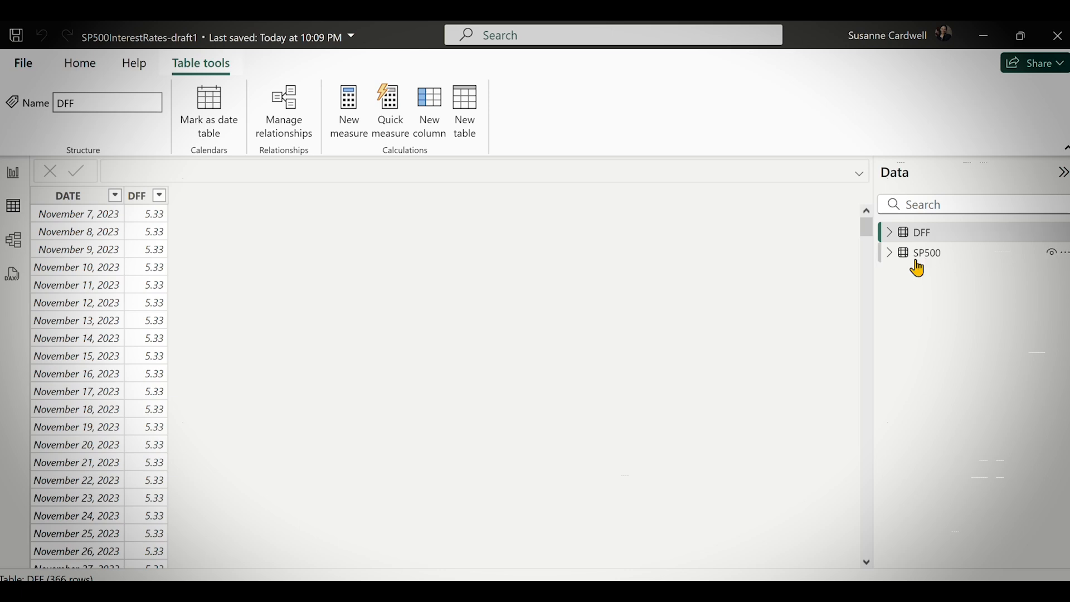
left_click(80, 70)
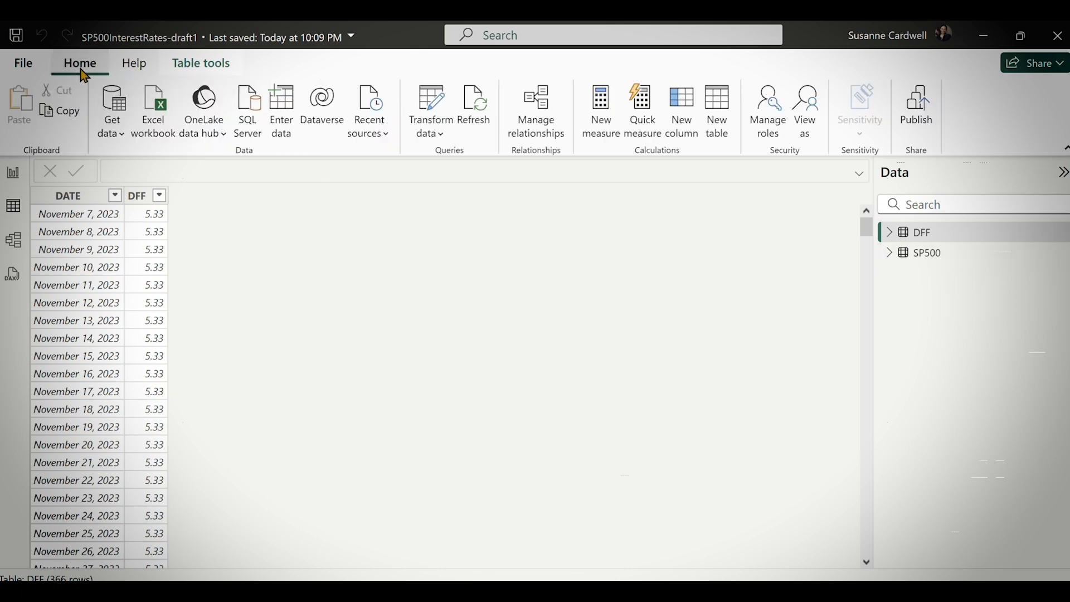
left_click(208, 70)
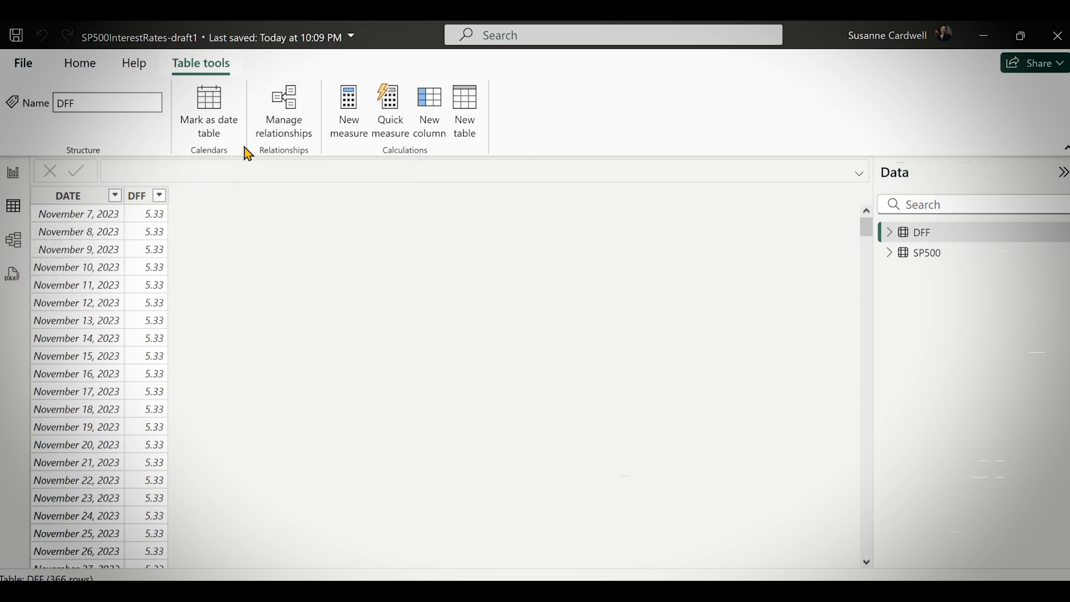
left_click(293, 131)
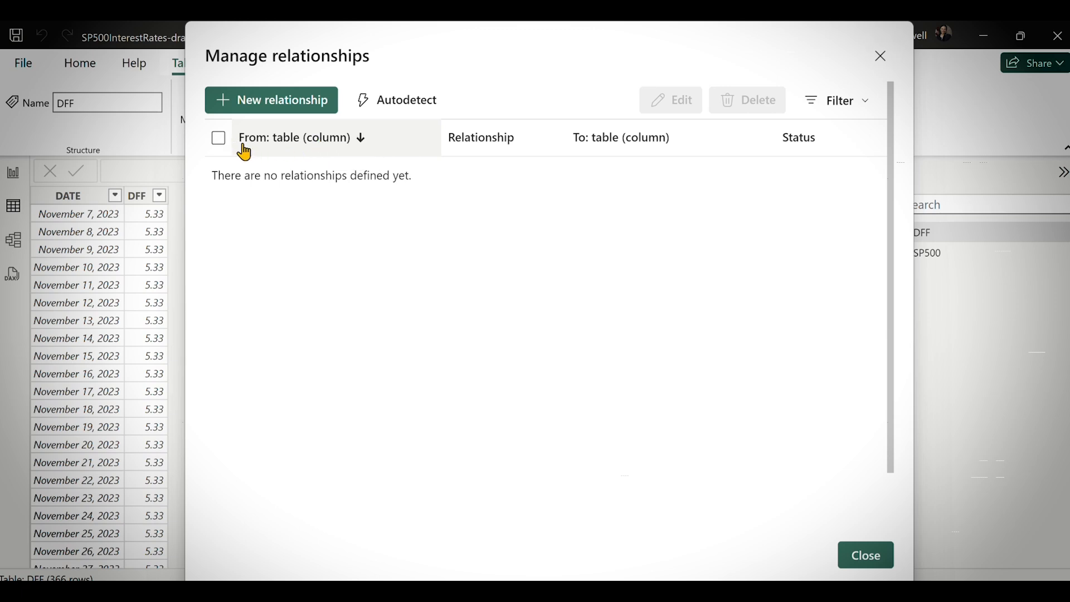
left_click(219, 138)
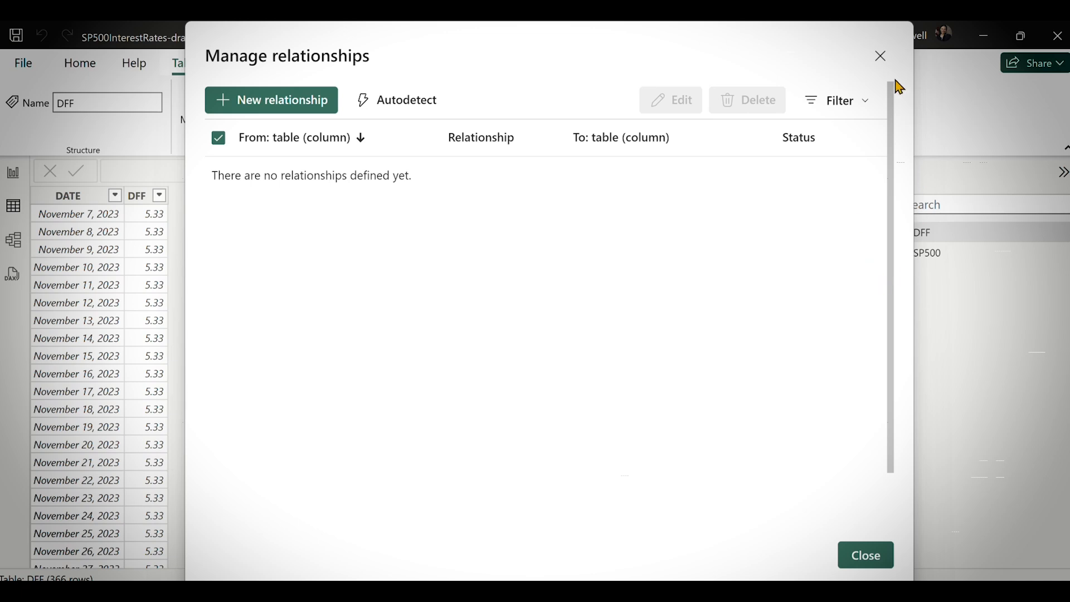
left_click(880, 56)
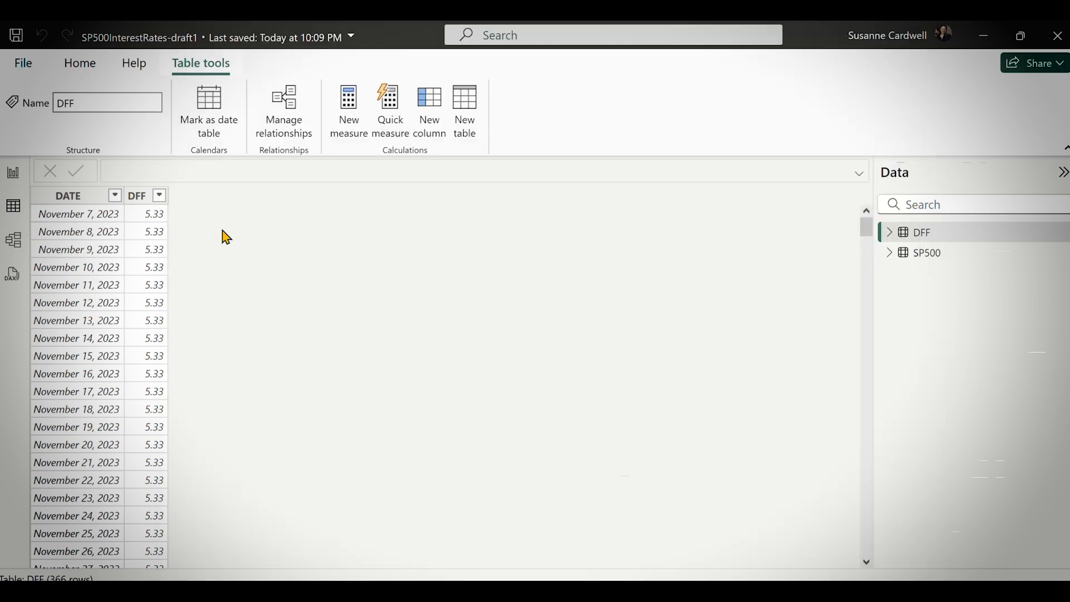
left_click(13, 275)
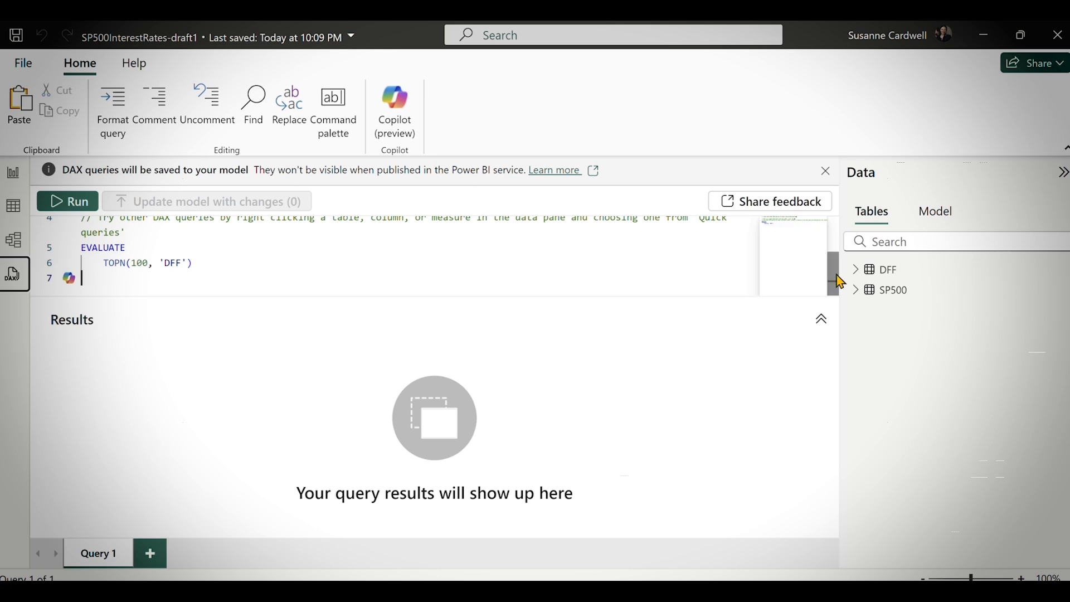
scroll(833, 279, "up", 3)
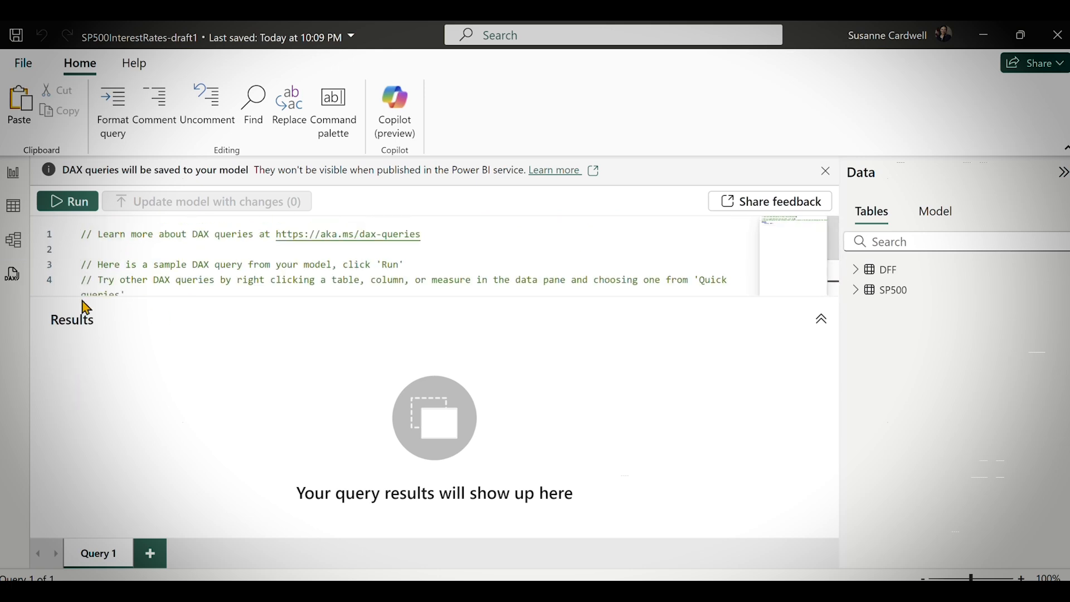
Try to relate the DATE column of DFF to the DATE column of SP500 with one-to-one cardinality
left_click(21, 243)
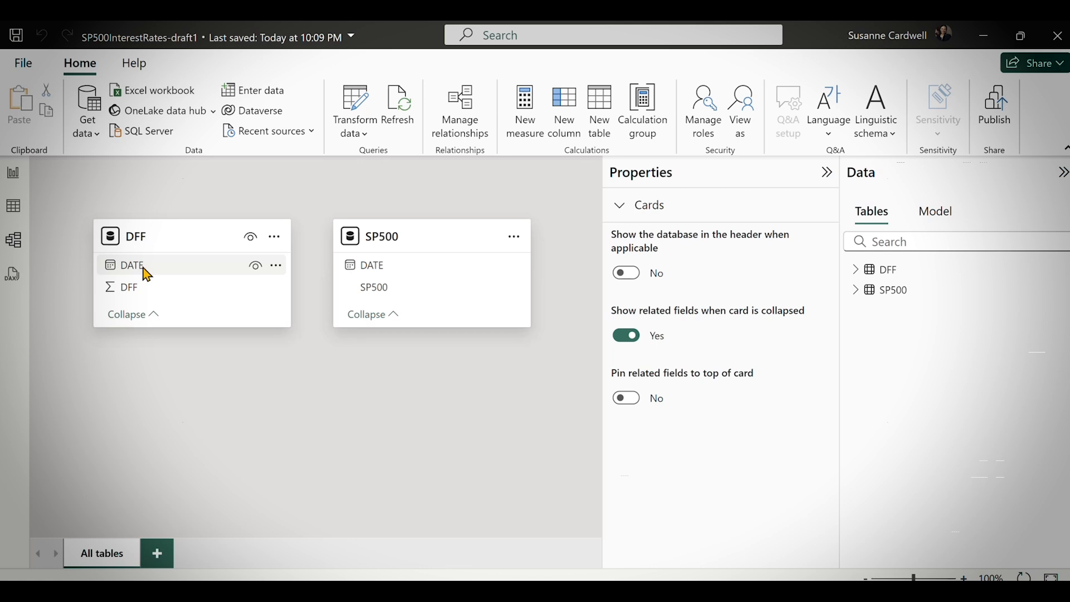
left_click_drag(146, 273, 389, 274)
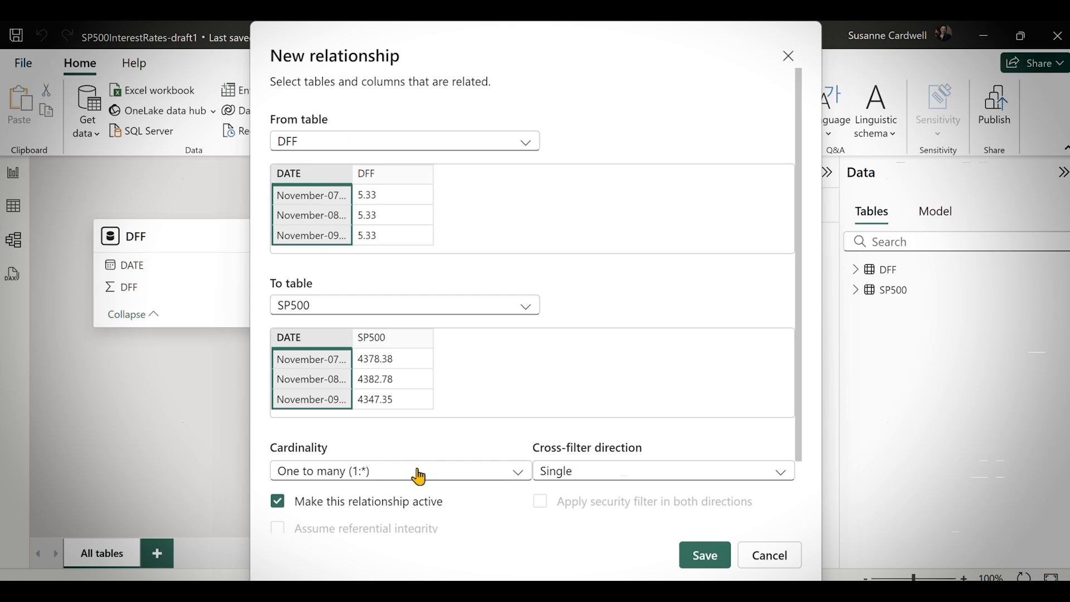
left_click(521, 474)
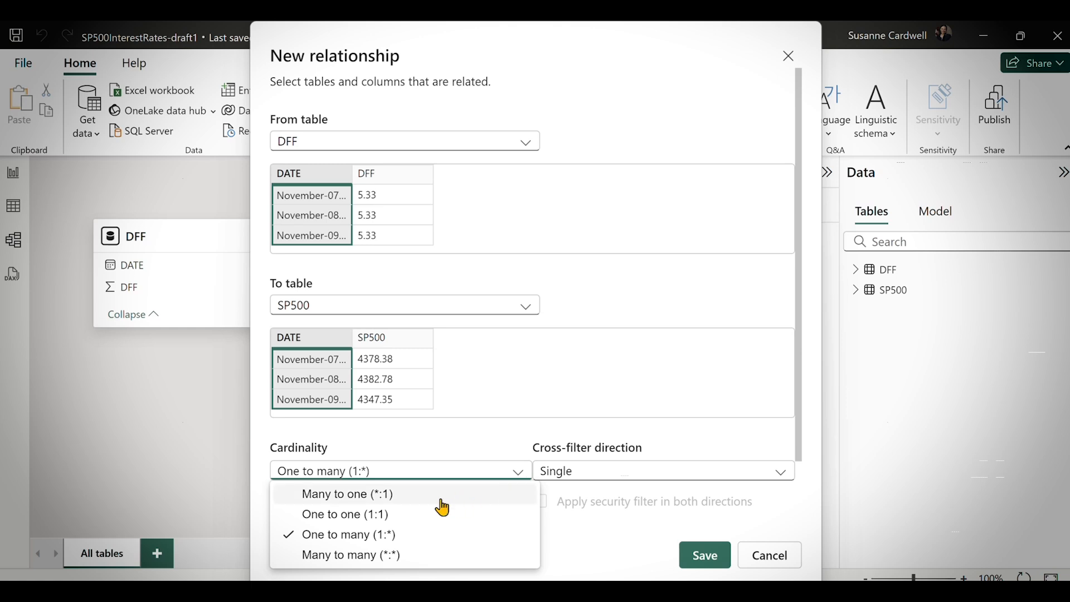
left_click(390, 514)
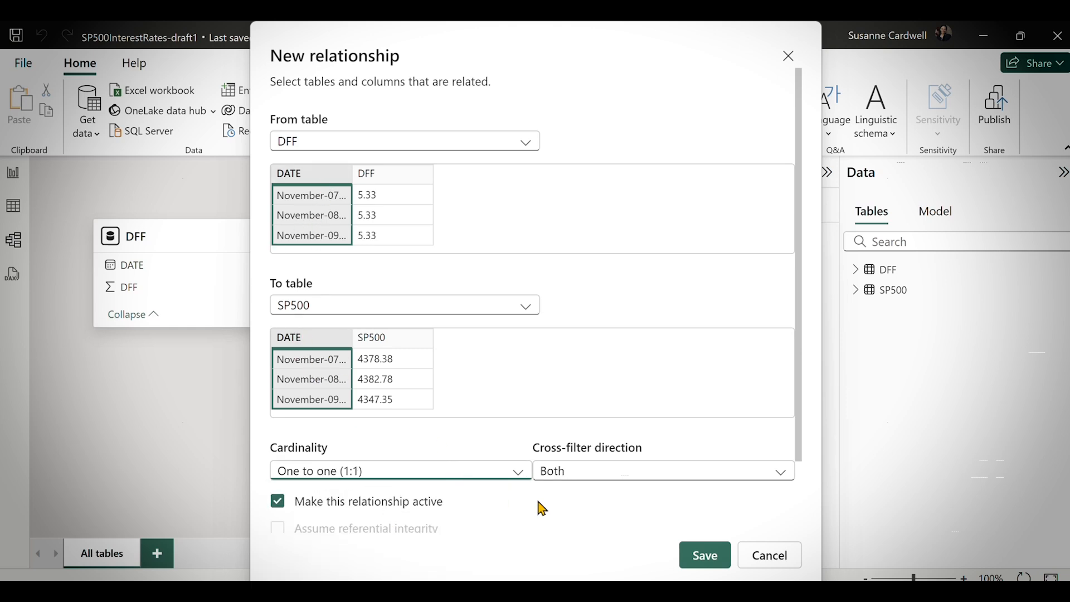
left_click(705, 560)
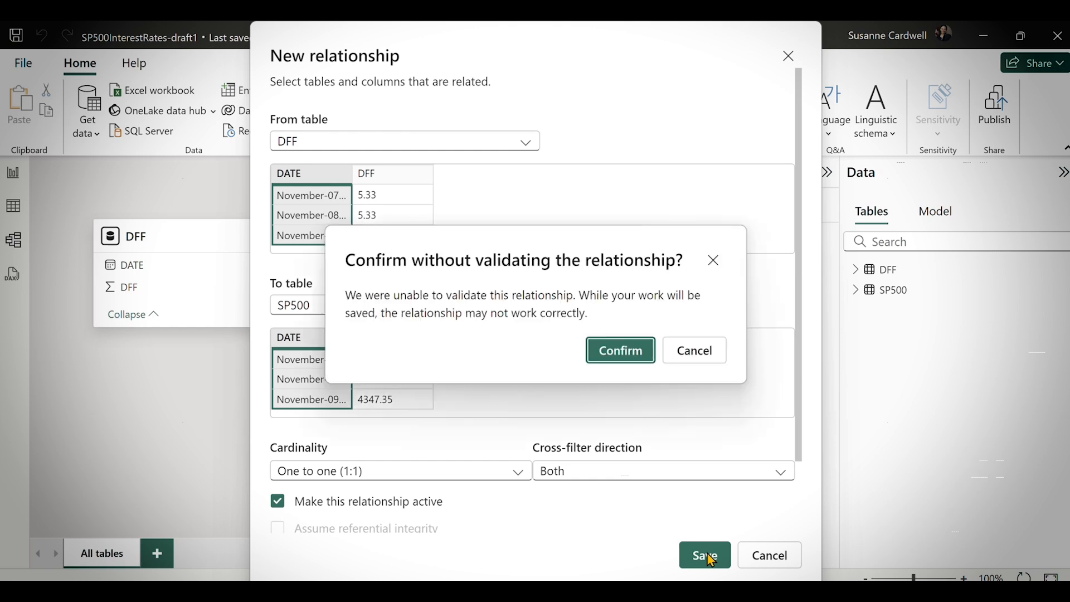
left_click(634, 355)
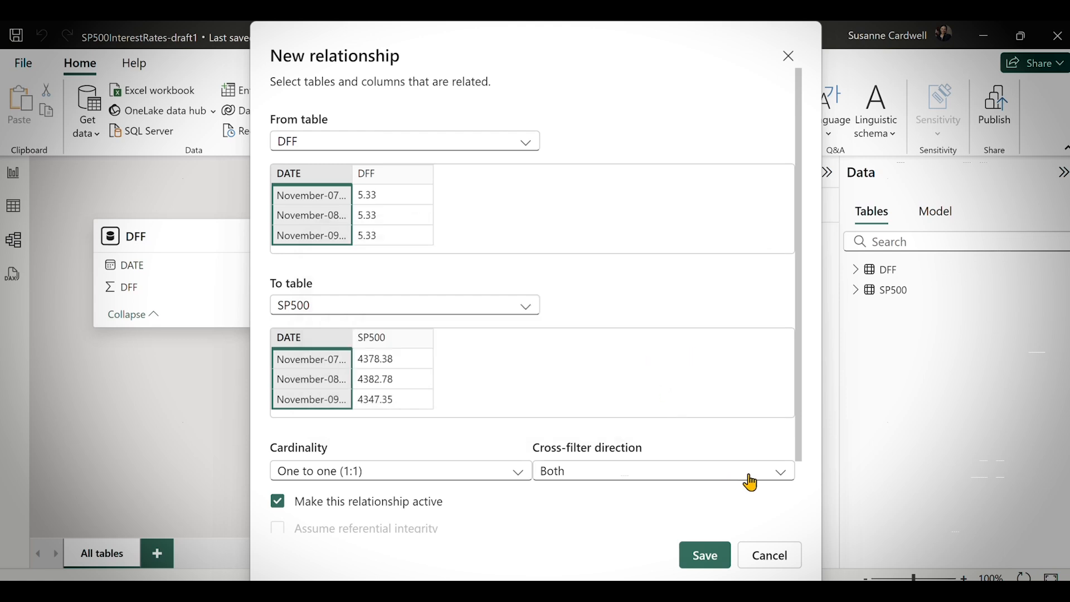
left_click(779, 473)
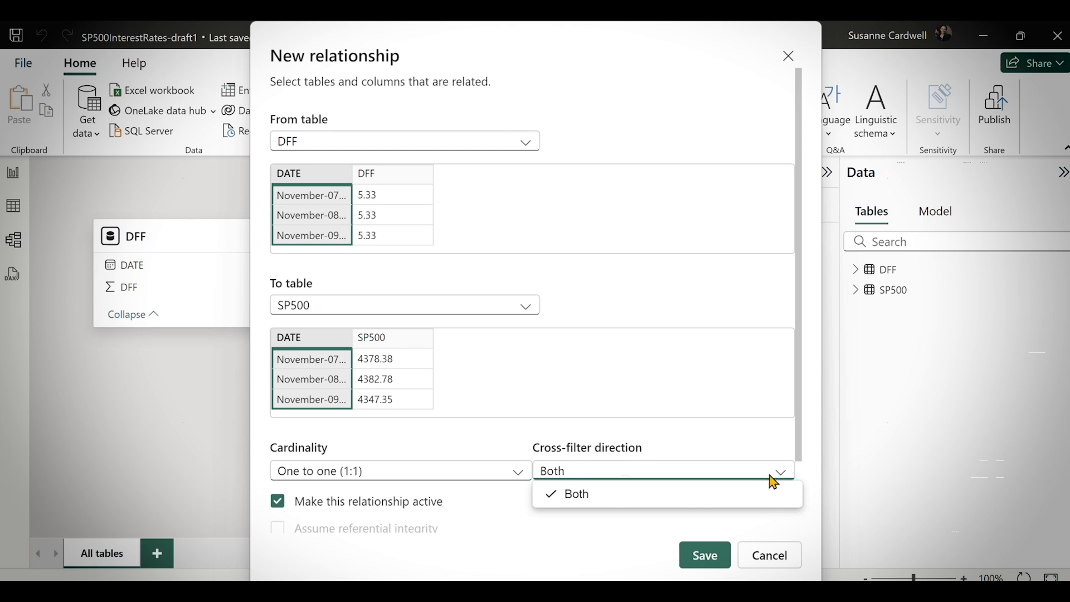
left_click(772, 477)
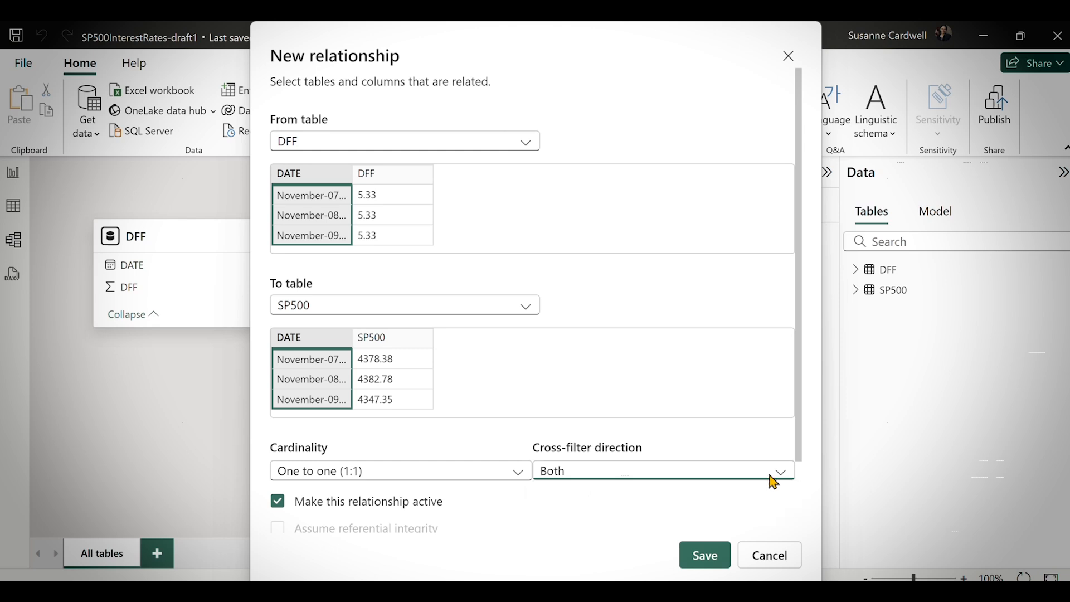
left_click(705, 555)
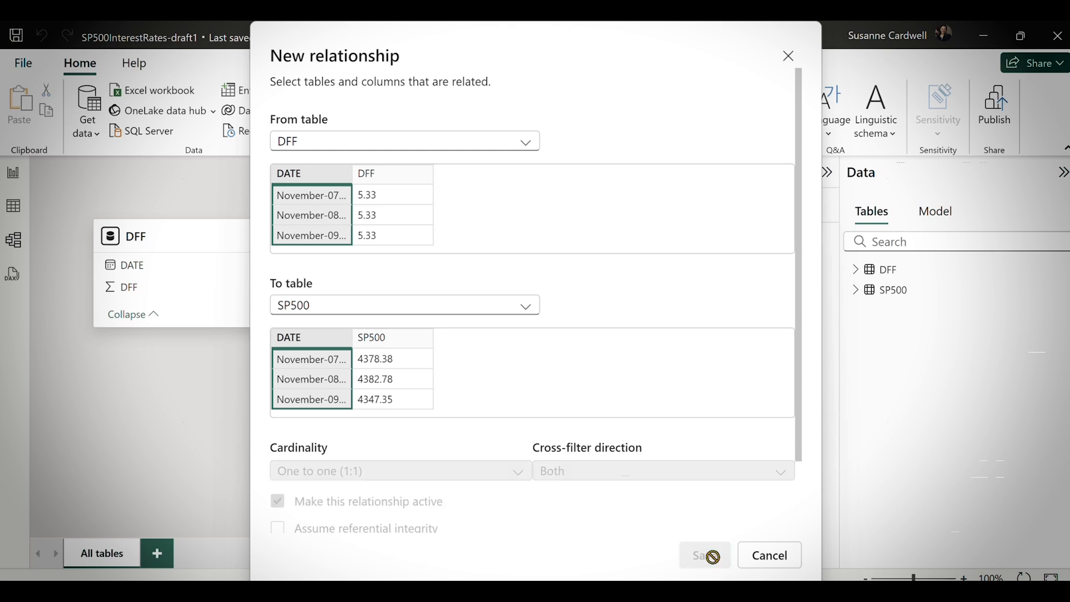
left_click(759, 564)
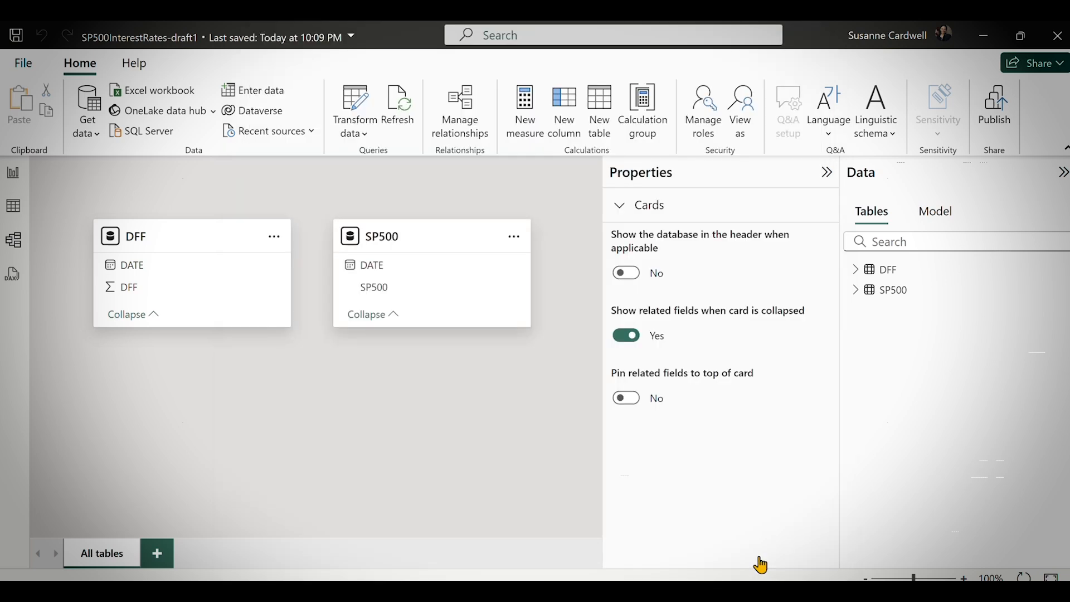
Examine the dates in the rows of the DFF table and the SP500 table
left_click(18, 208)
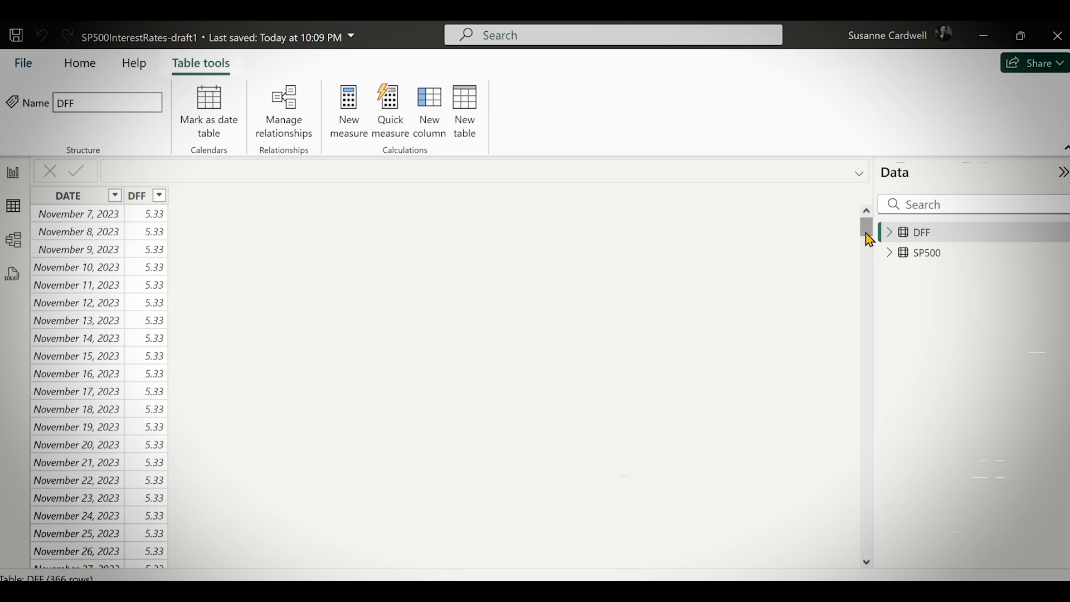
mouse_move(867, 234)
left_mouse_down()
mouse_move(858, 574)
mouse_move(843, 497)
mouse_move(855, 184)
mouse_move(868, 215)
left_mouse_up()
left_click(920, 257)
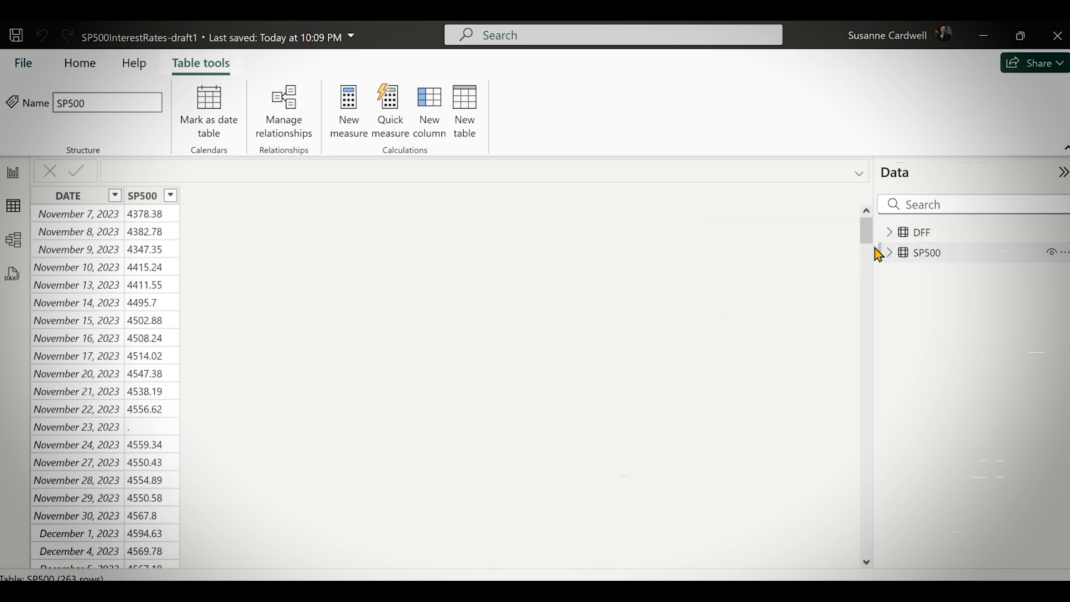
left_click_drag(871, 242, 769, 239)
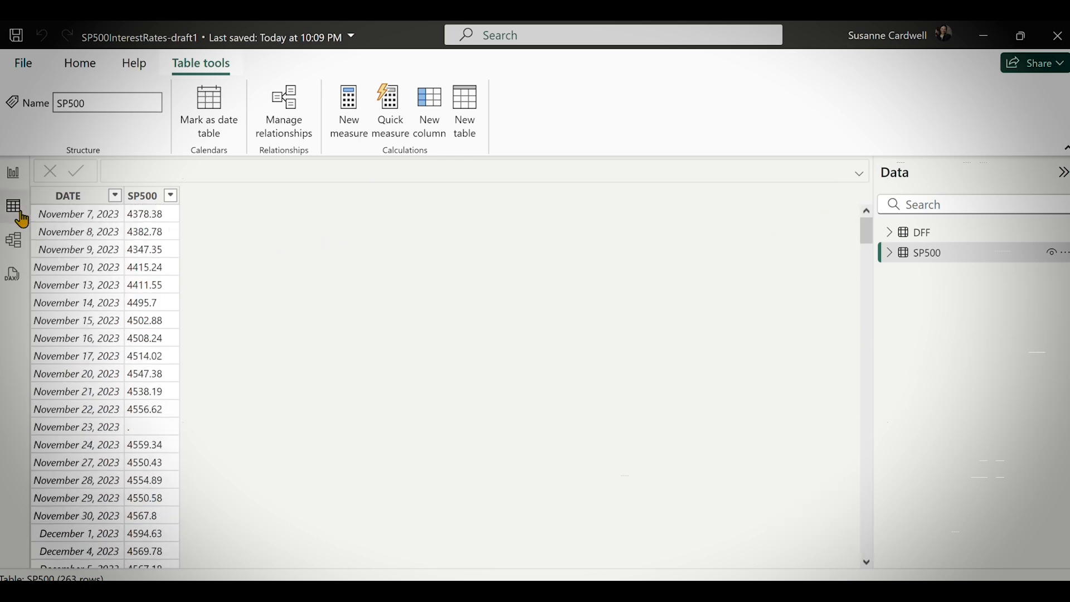
Start a new relationship from DFF's DATE to SP500's DATE in the model and try saving it as One to one (1:1)
left_click(15, 252)
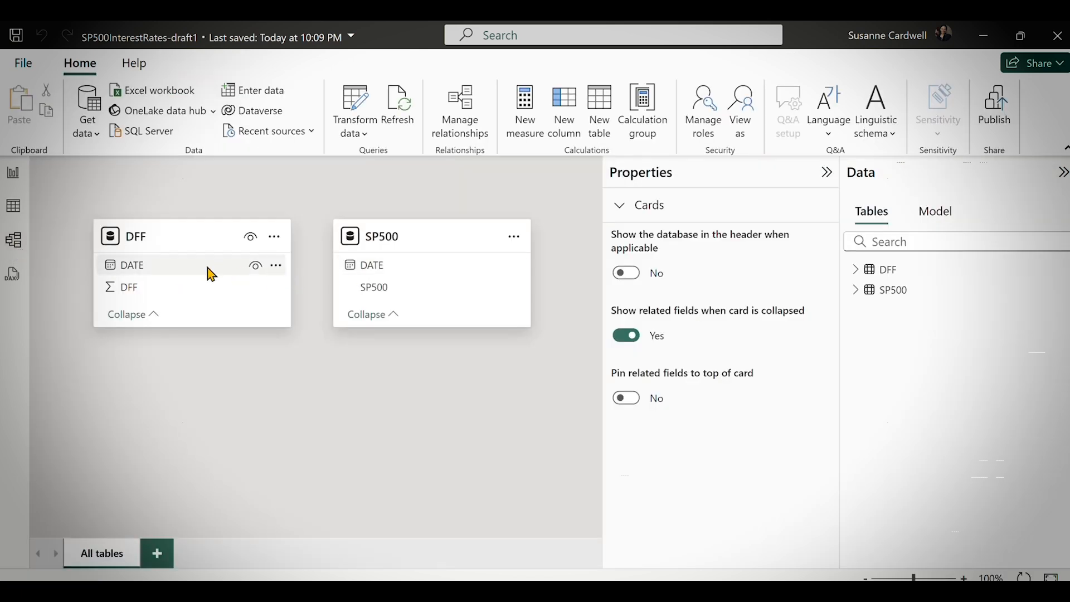
left_click_drag(210, 269, 425, 275)
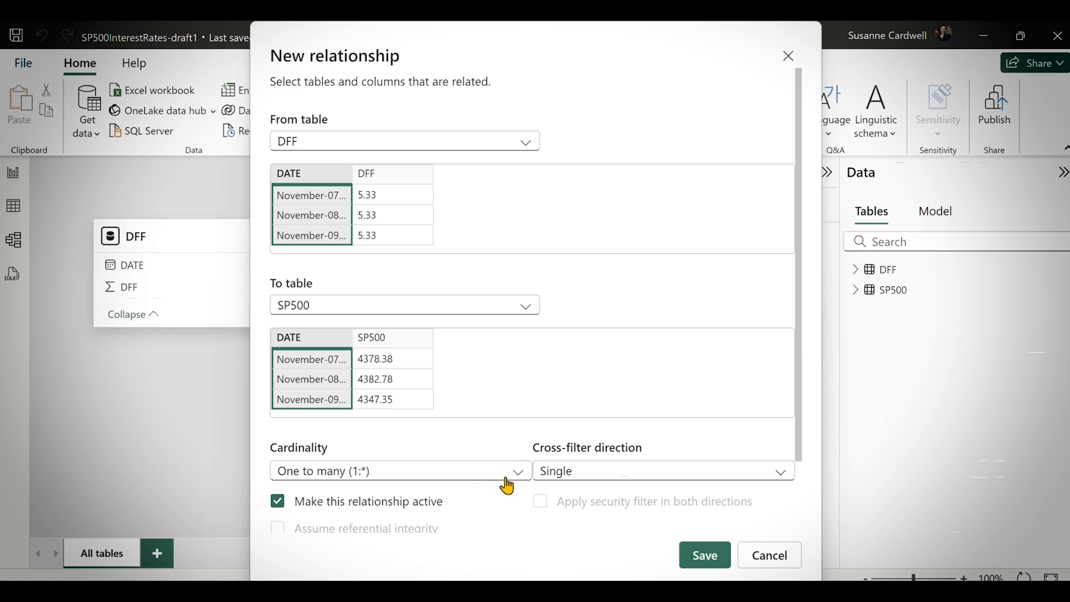
left_click(525, 480)
left_click(525, 478)
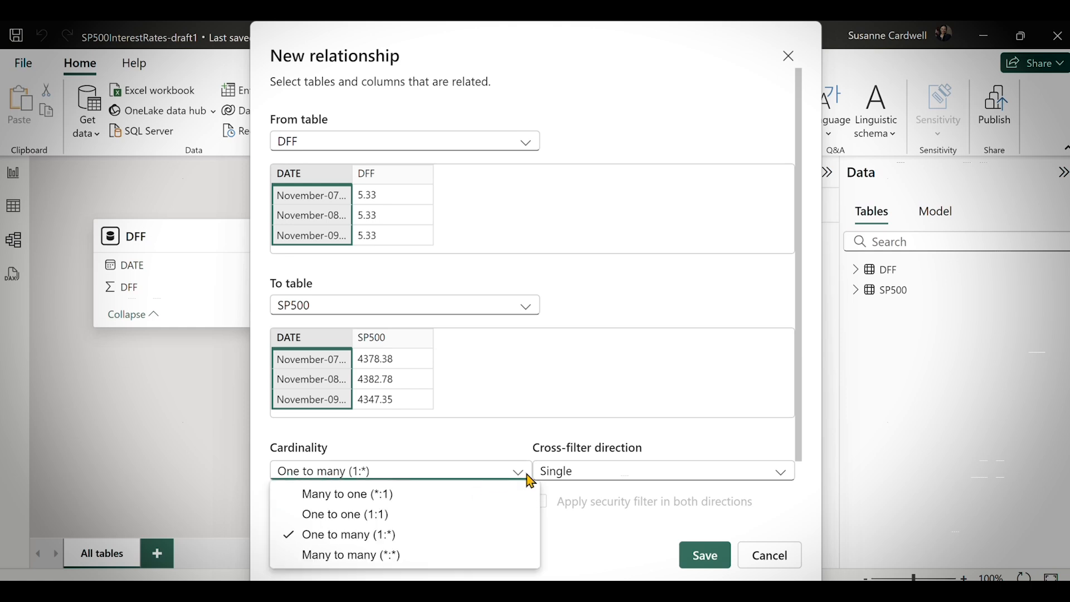
left_click(384, 518)
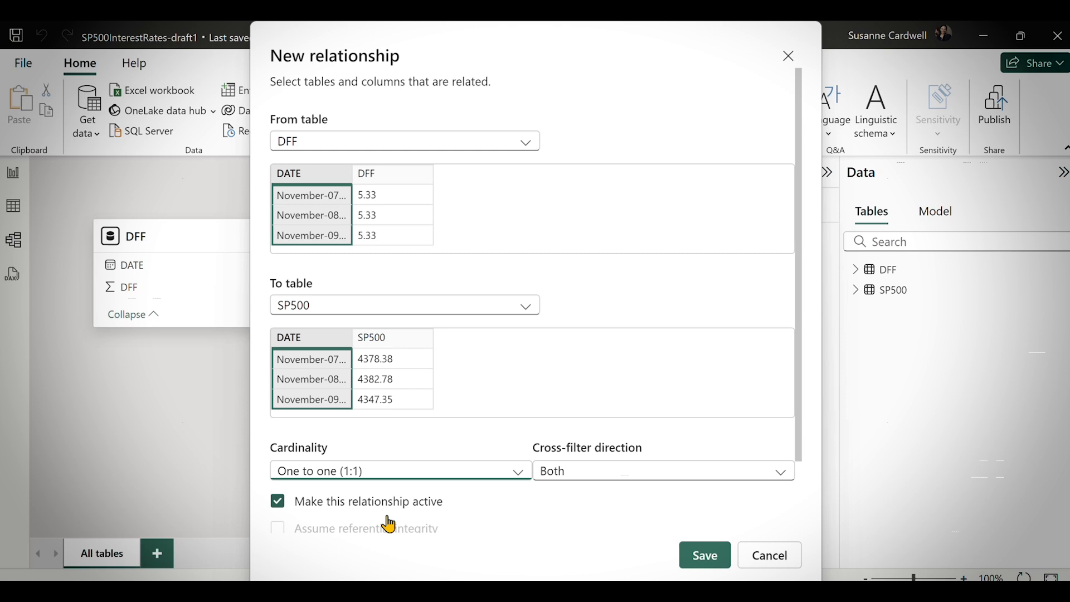
left_click(704, 563)
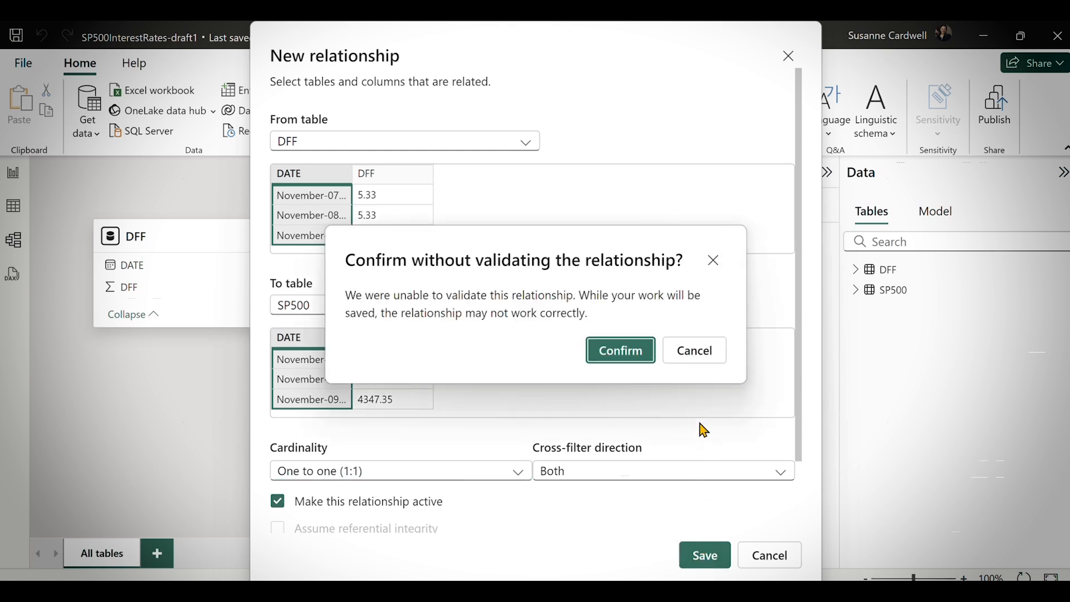
left_click(623, 355)
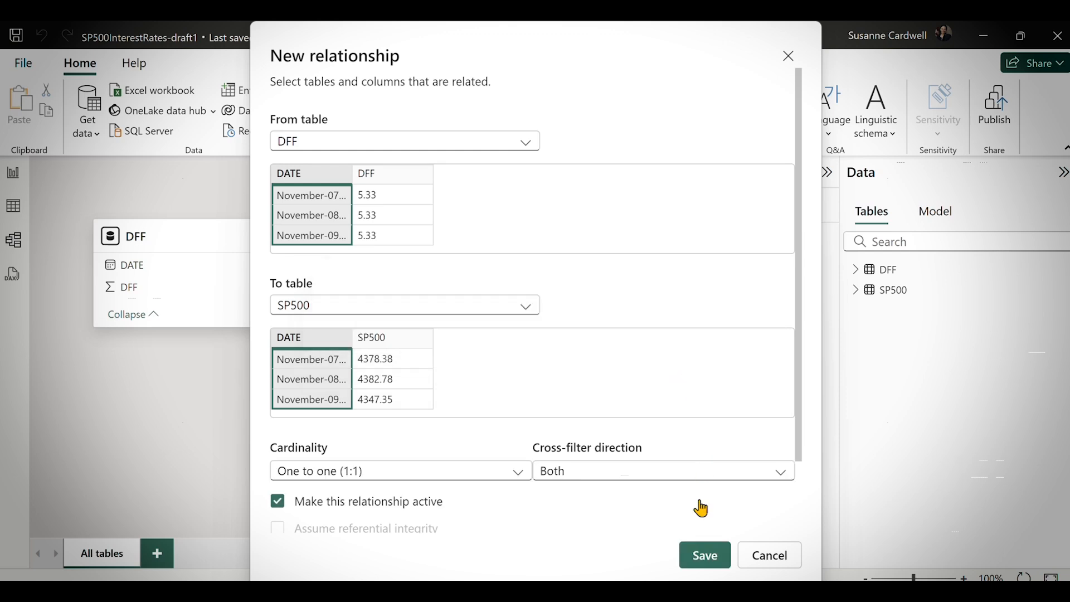
left_click(705, 556)
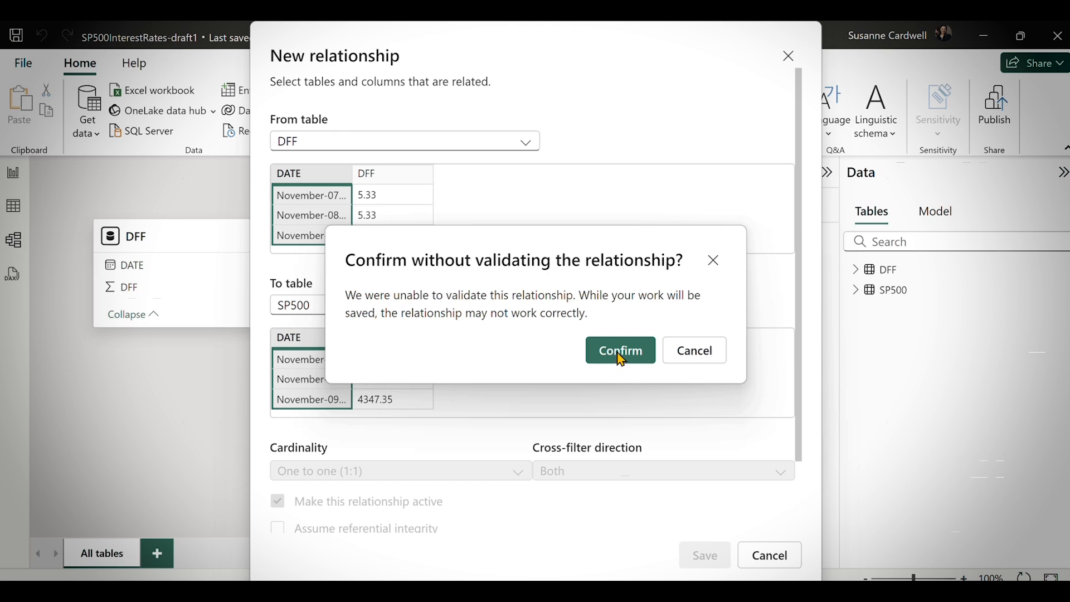
left_click(619, 352)
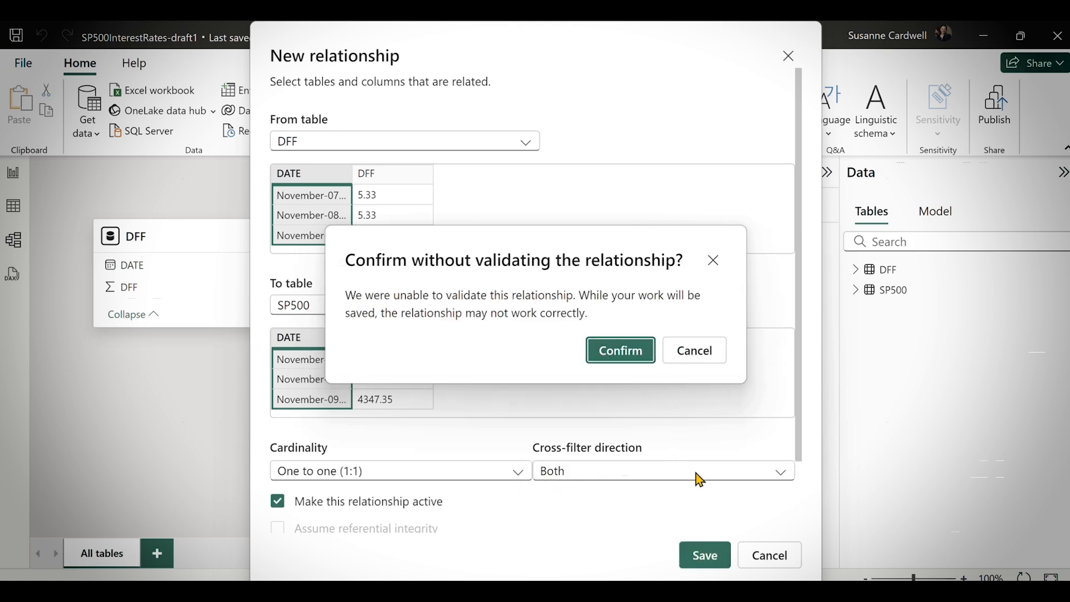
left_click(700, 359)
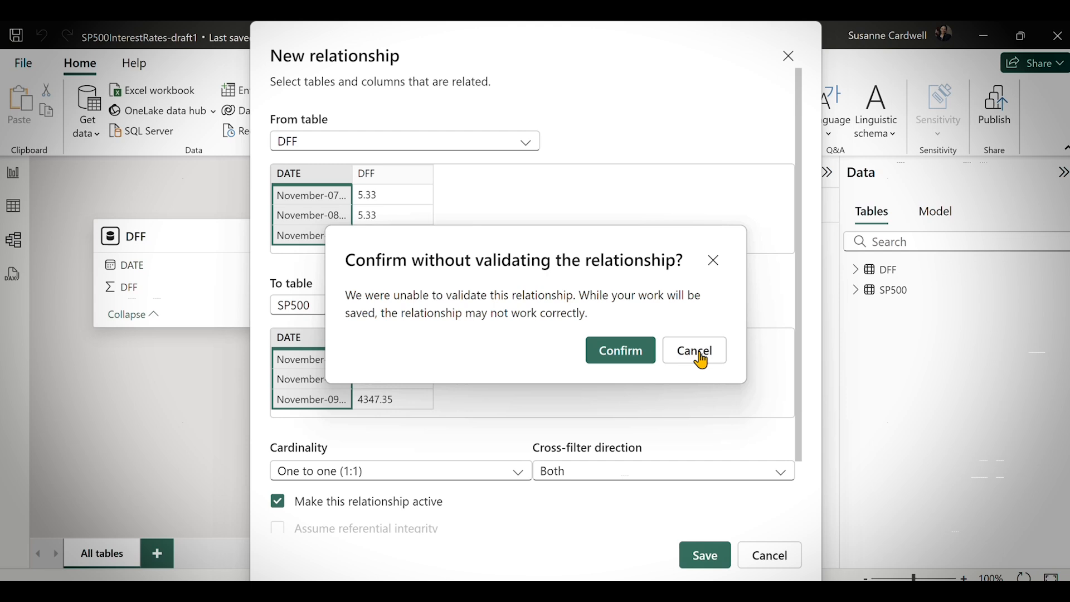
Set the new relationship's cardinality to One to many (1:*) and save it
left_click(521, 474)
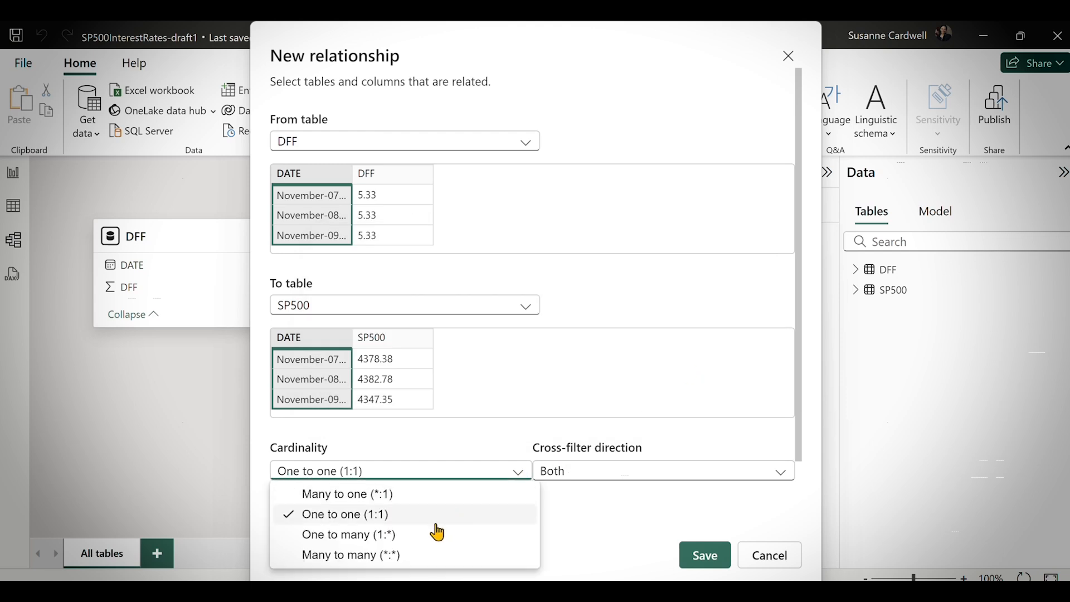
left_click(424, 536)
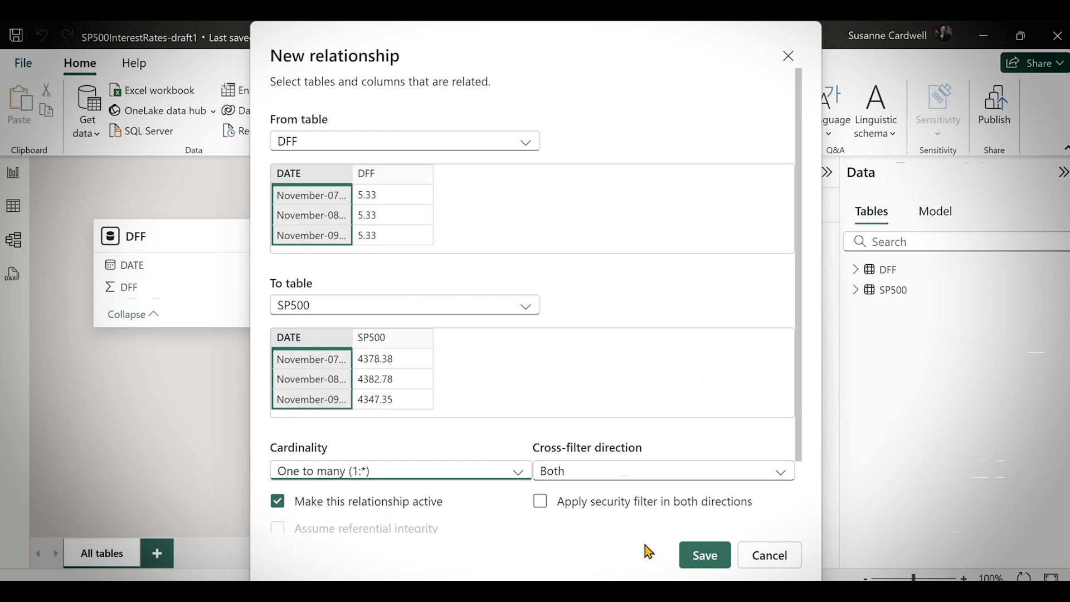
left_click(705, 556)
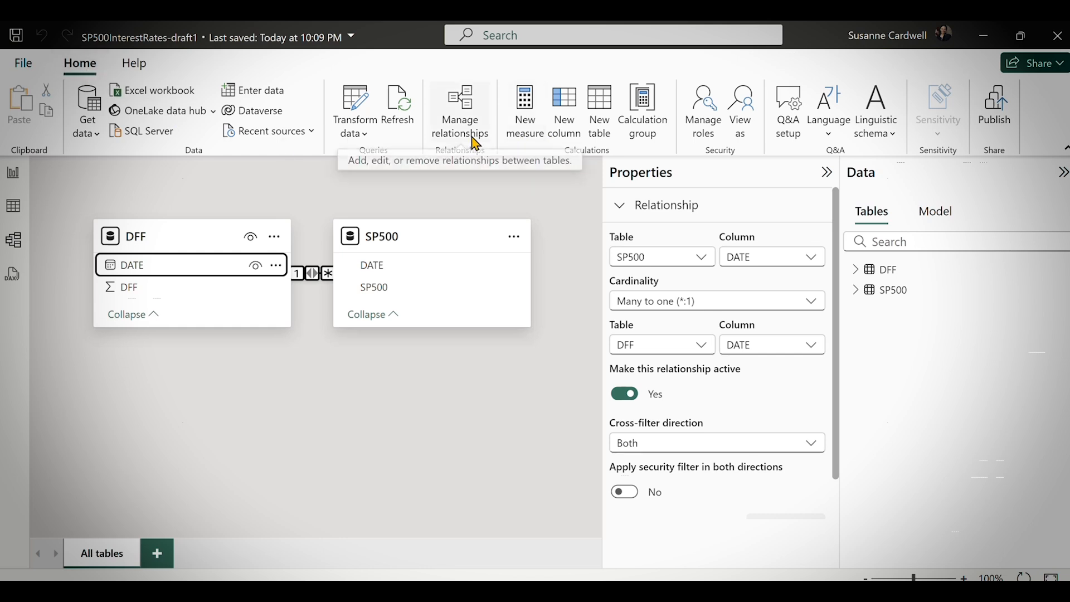
Save the report with the relationship between DFF and SP500
left_click(134, 63)
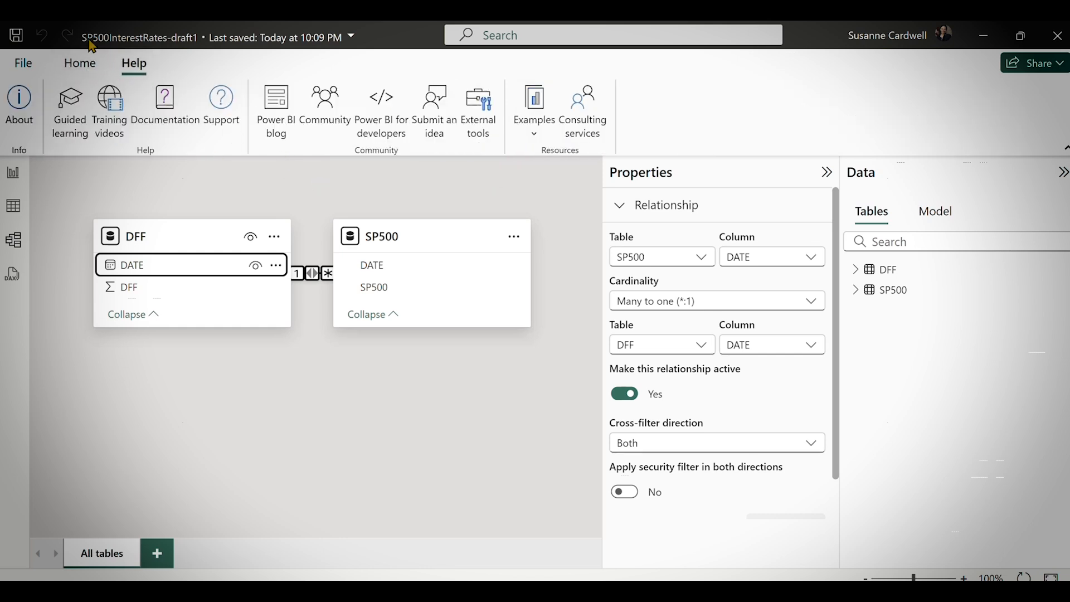
left_click(13, 39)
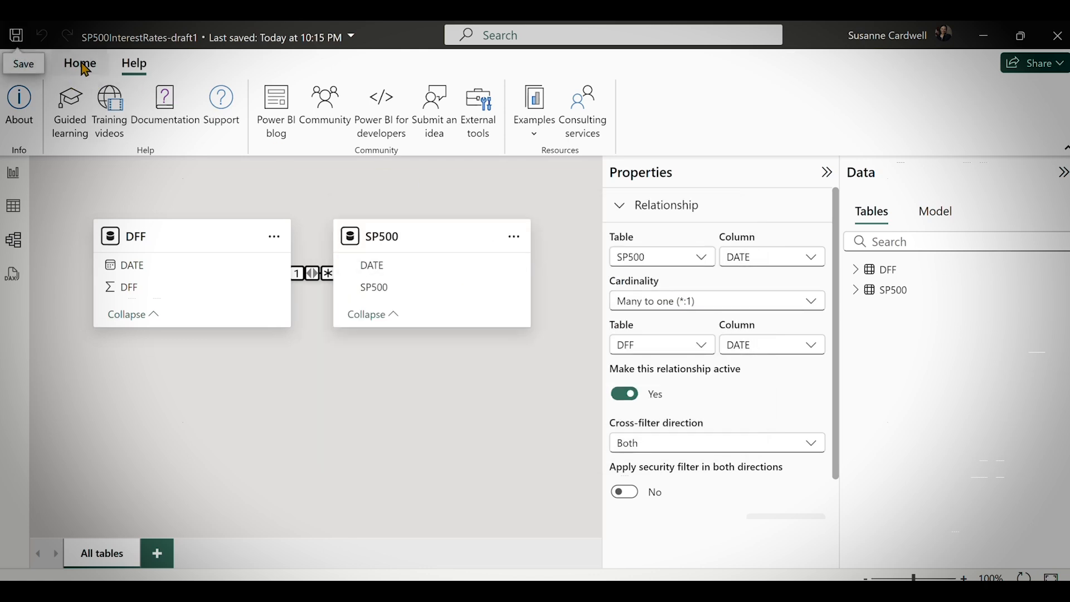
left_click(85, 67)
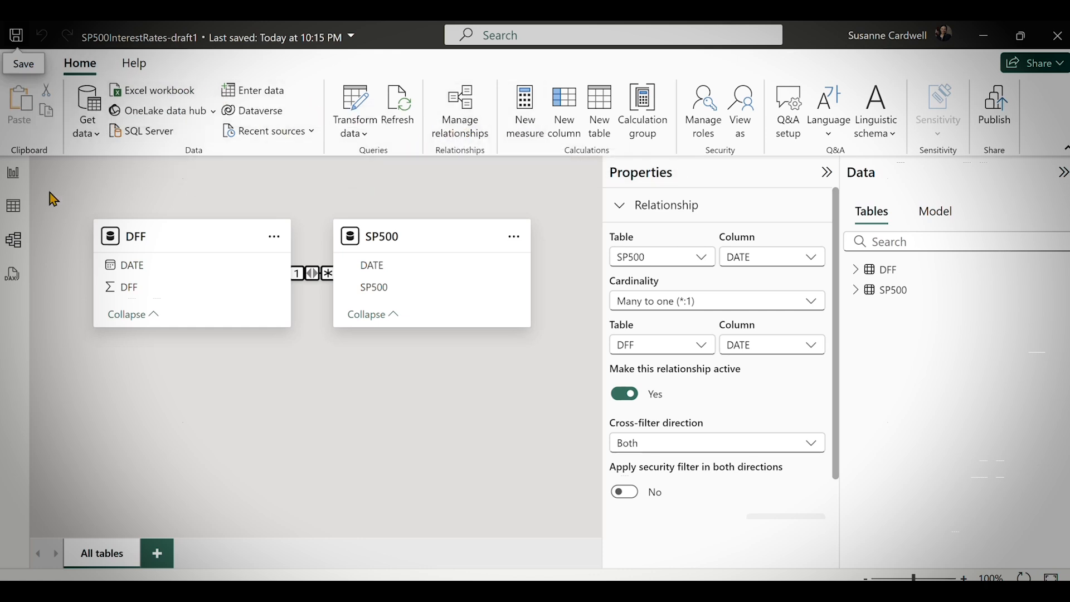
Display the SP500 table's rows and open the report's queries for transformation in Power Query Editor
left_click(13, 206)
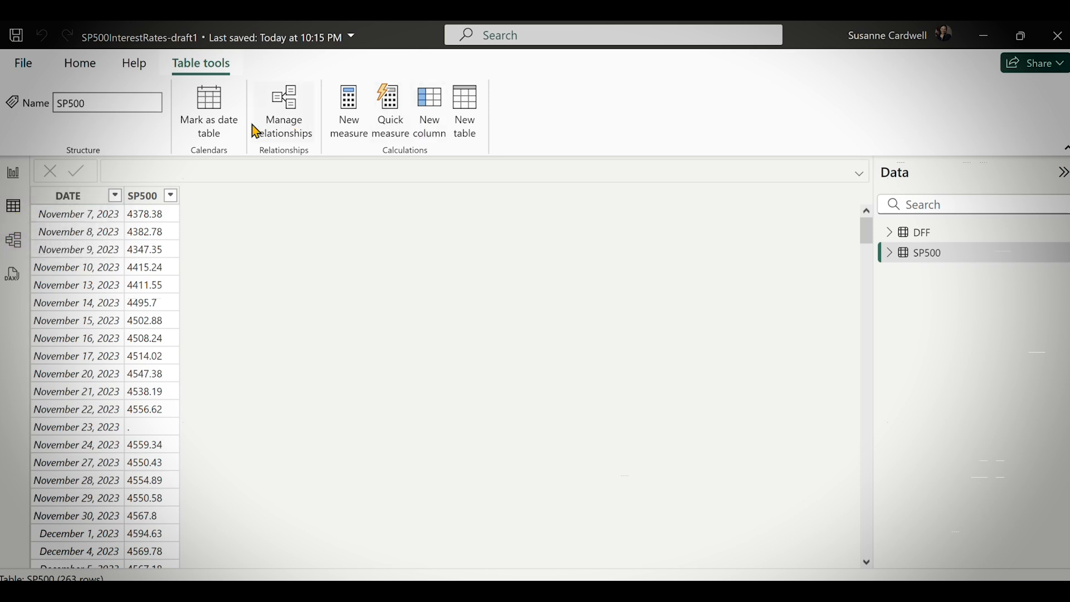
left_click(88, 65)
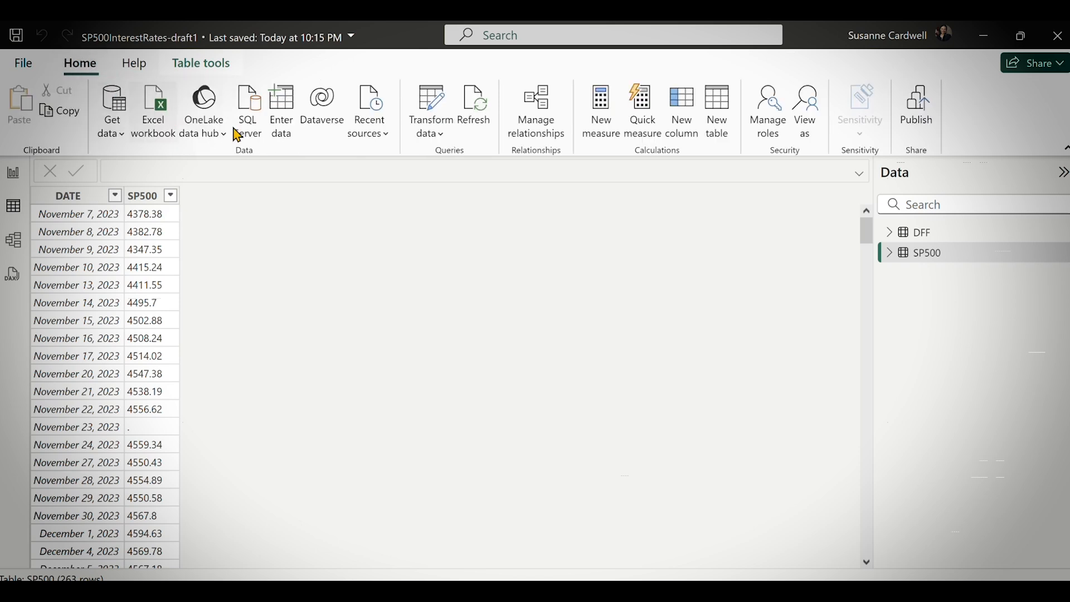
left_click(437, 121)
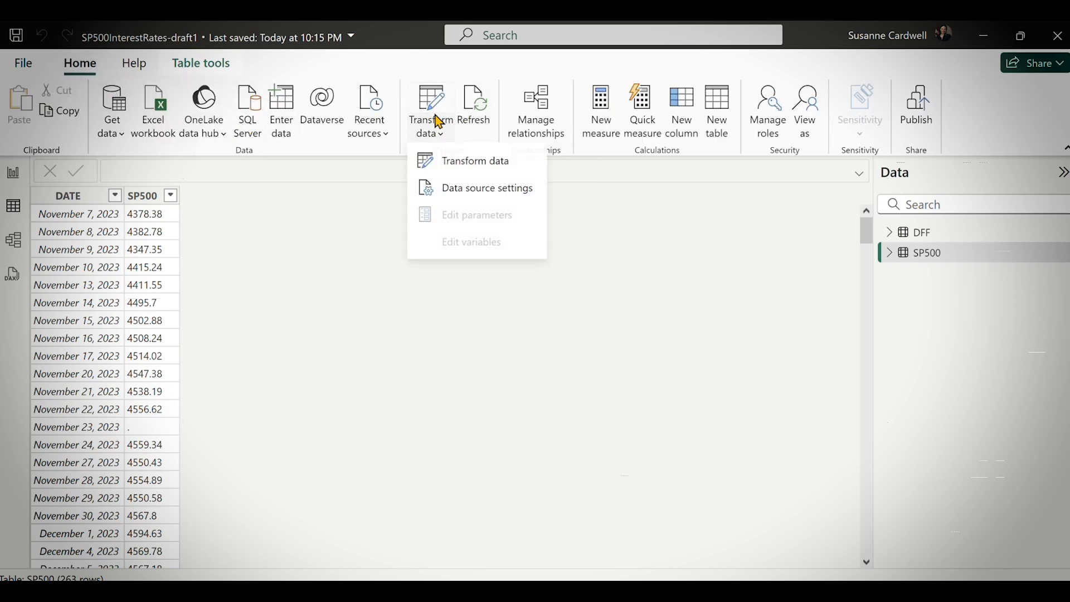
left_click(463, 166)
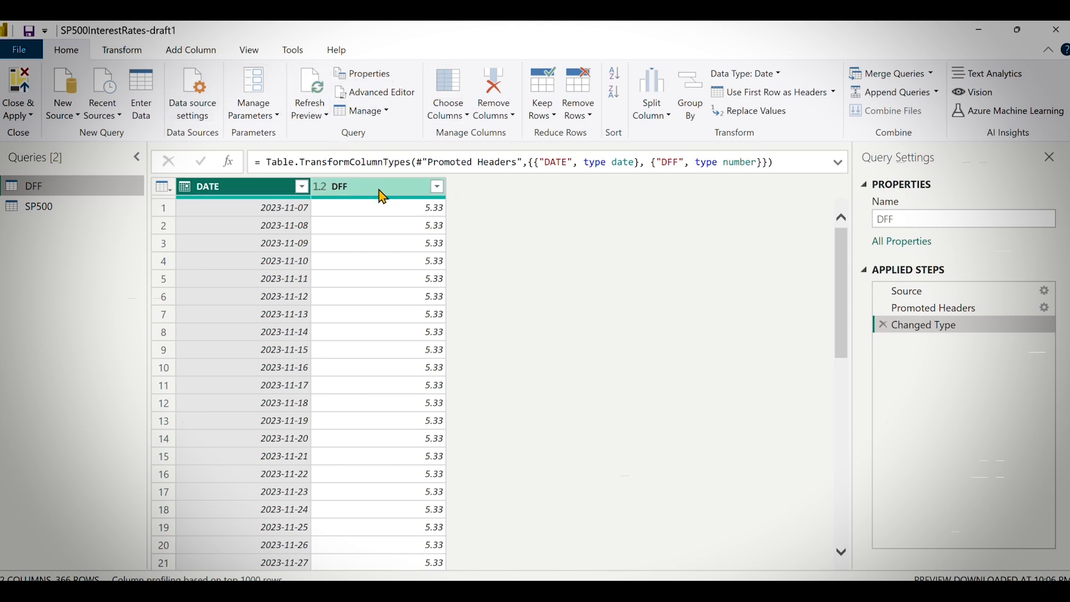
Set up a merge of DFF and SP500 as a new query, matching the DATE columns of both tables
left_click(932, 73)
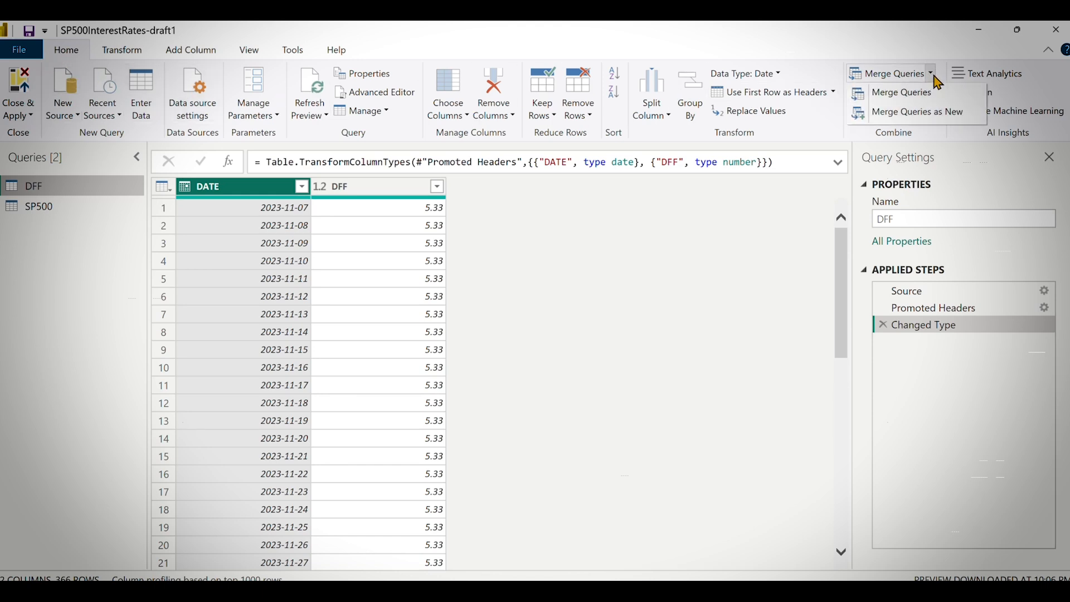
left_click(926, 115)
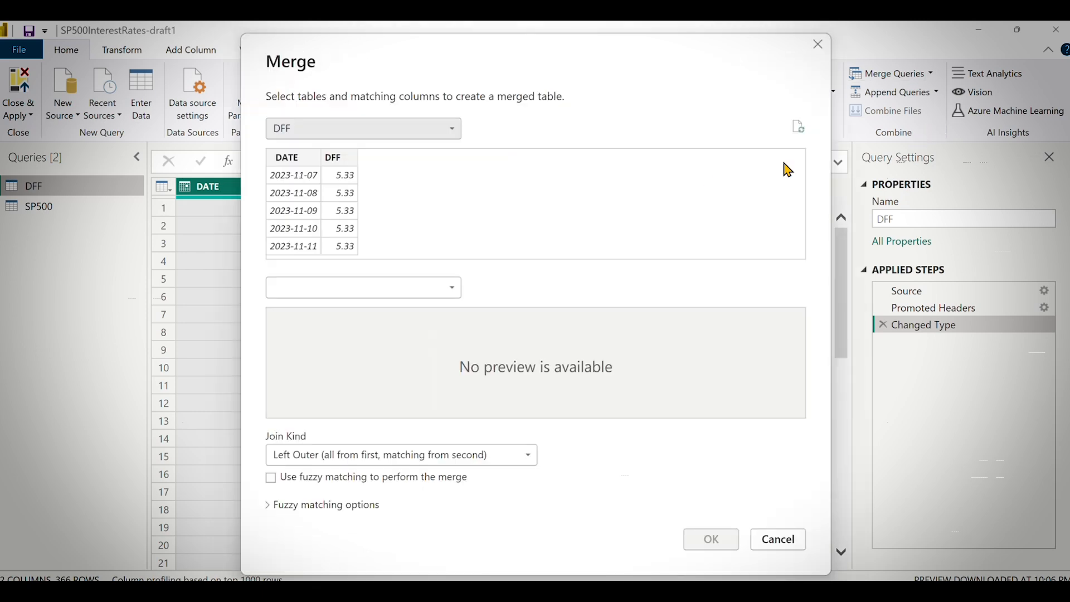
left_click(302, 136)
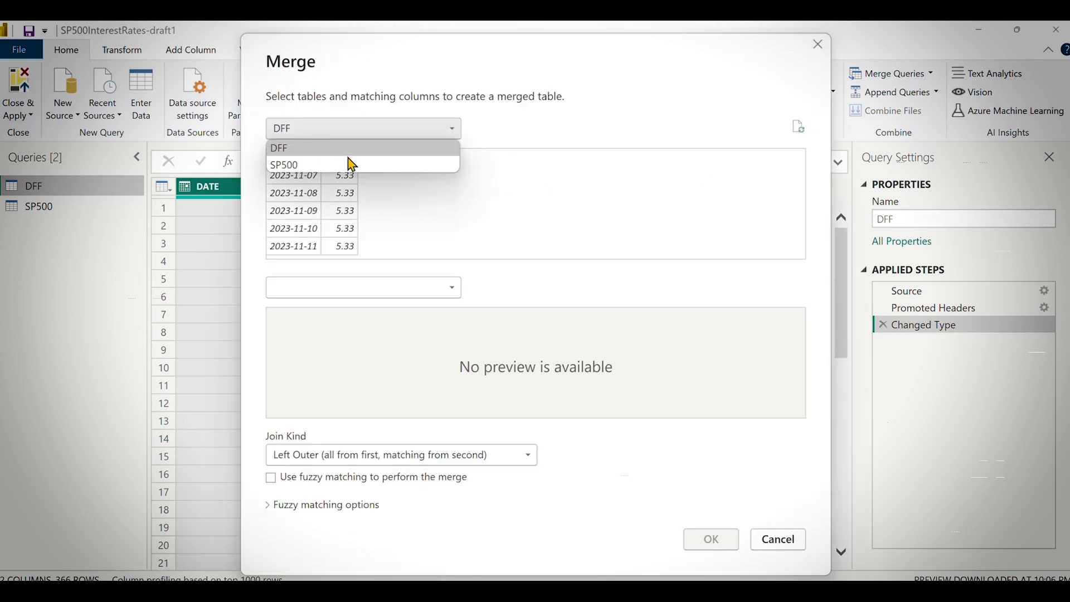
left_click(440, 204)
left_click(341, 163)
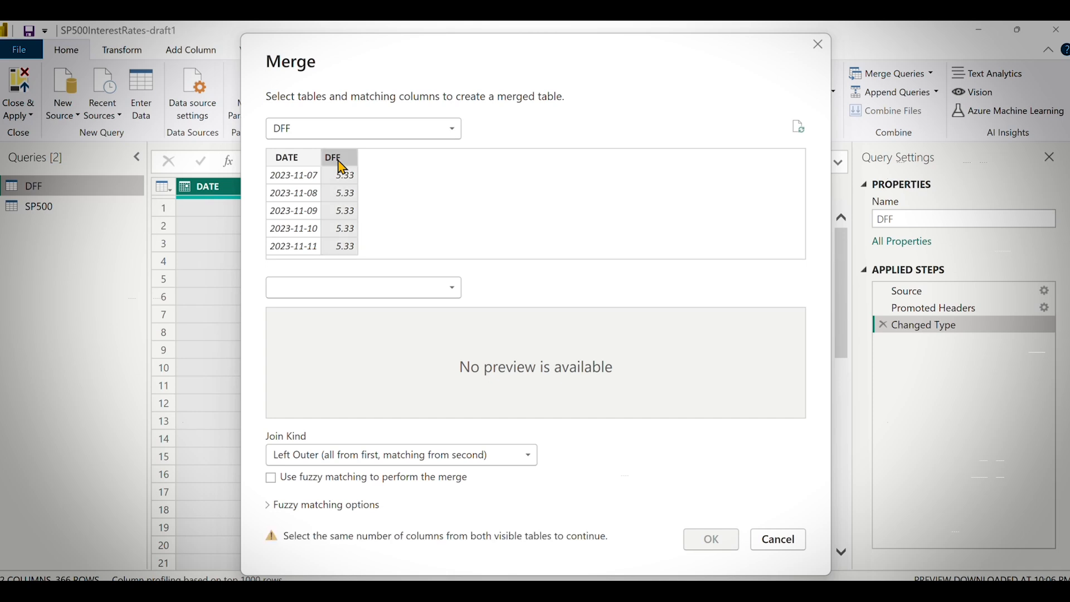
left_click(288, 160)
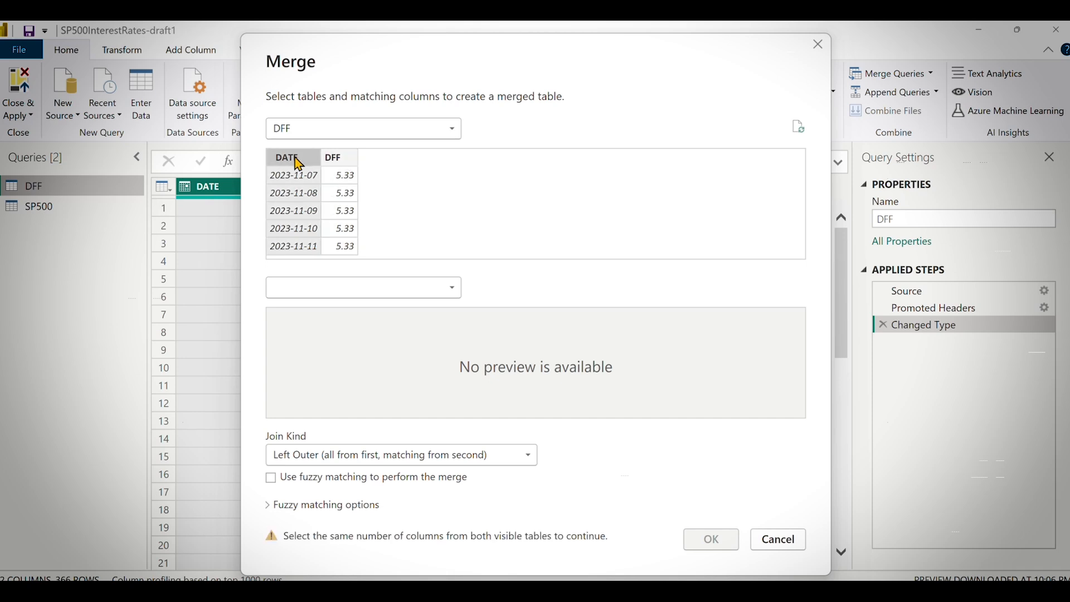
left_click(460, 288)
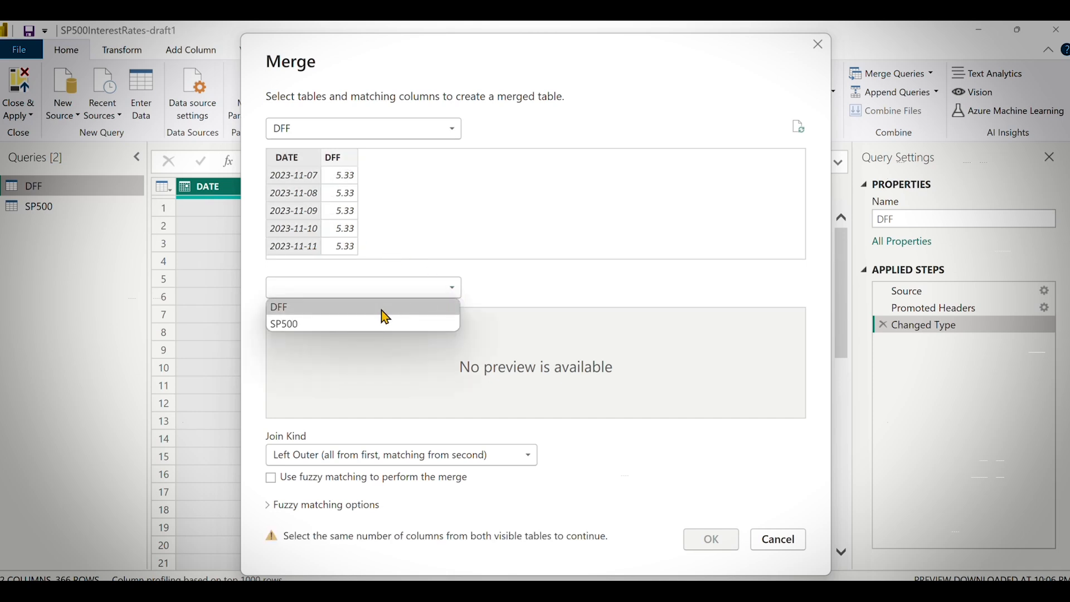
left_click(363, 324)
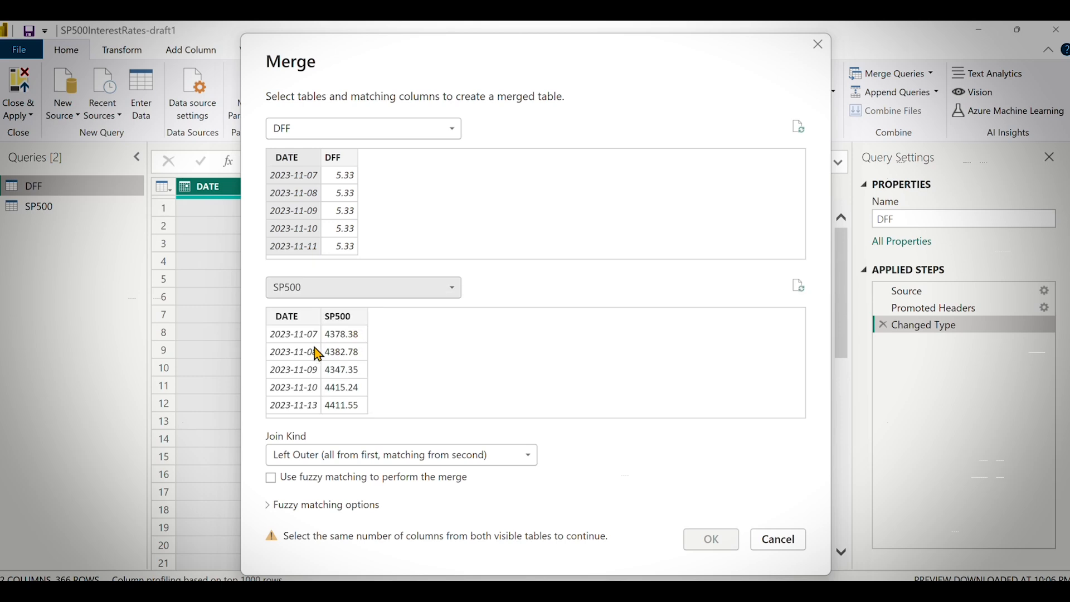
left_click(295, 323)
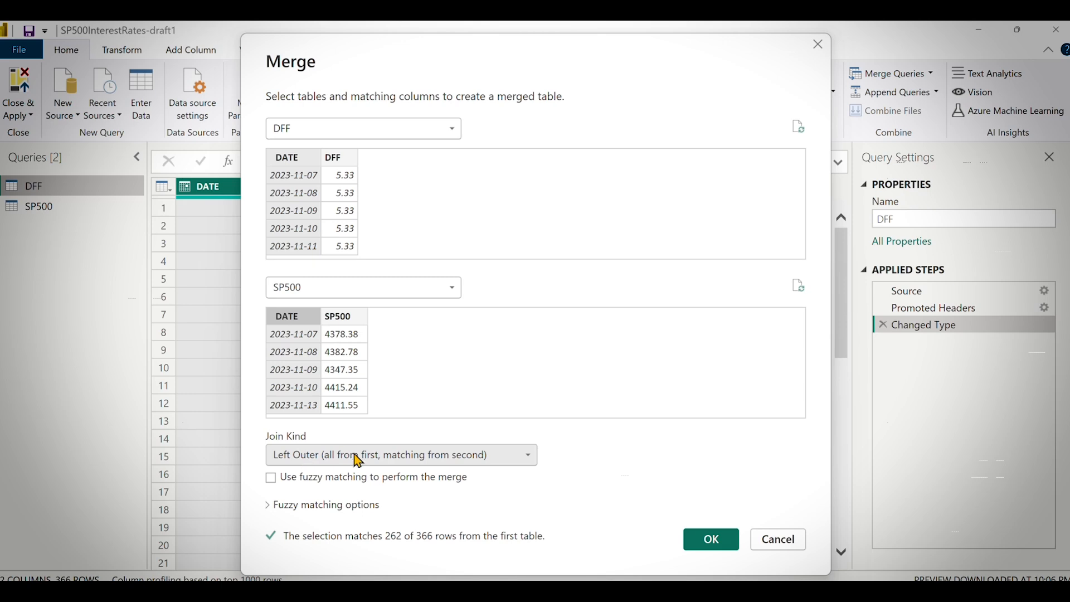
Keep the join kind as Left Outer (all from first, matching from second) and create the merged query
left_click(536, 459)
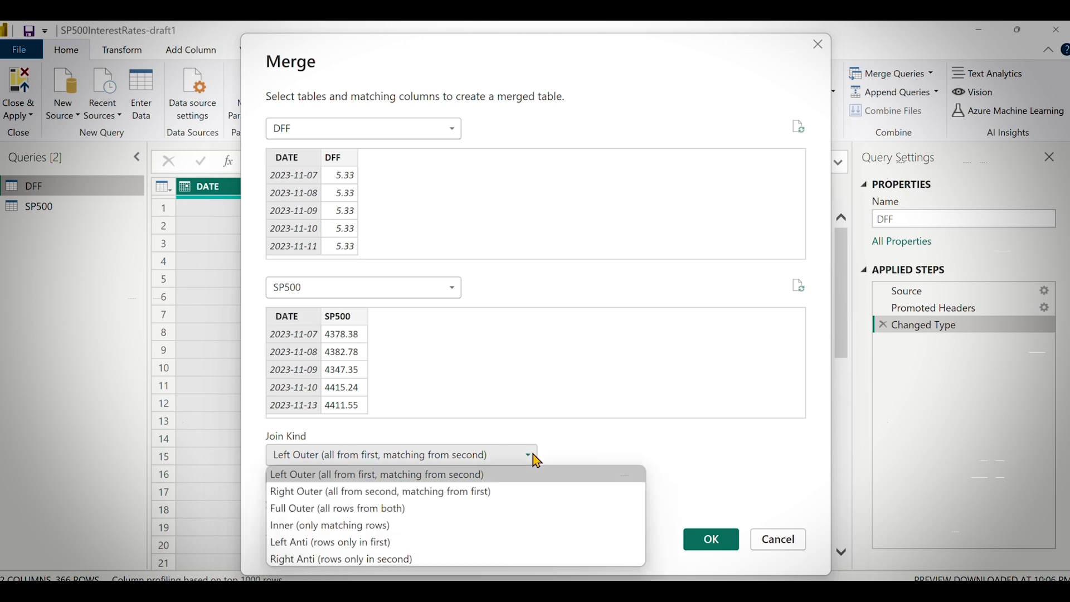
left_click(536, 460)
left_click(536, 460)
left_click(537, 459)
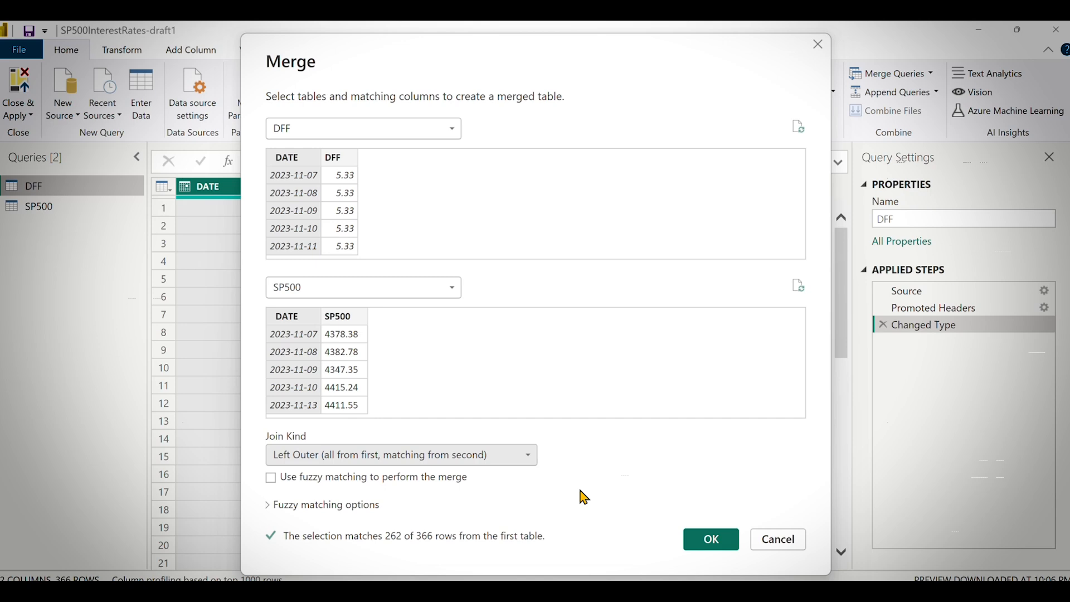
left_click(711, 539)
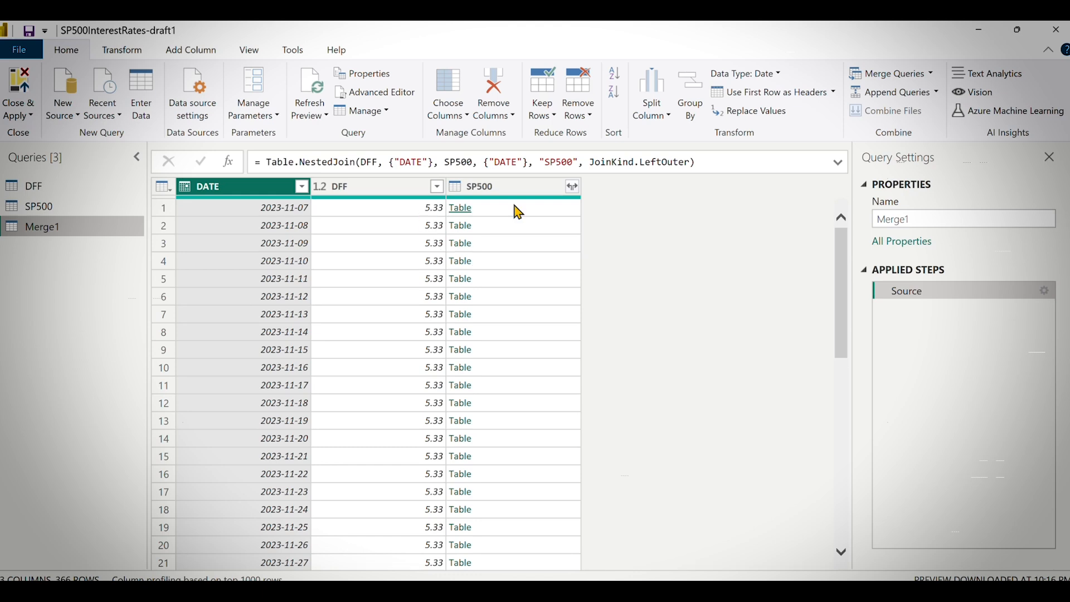
Expand the merged query's SP500 column to include only the SP500 field, leaving out DATE and keeping the original name as prefix
left_click(572, 188)
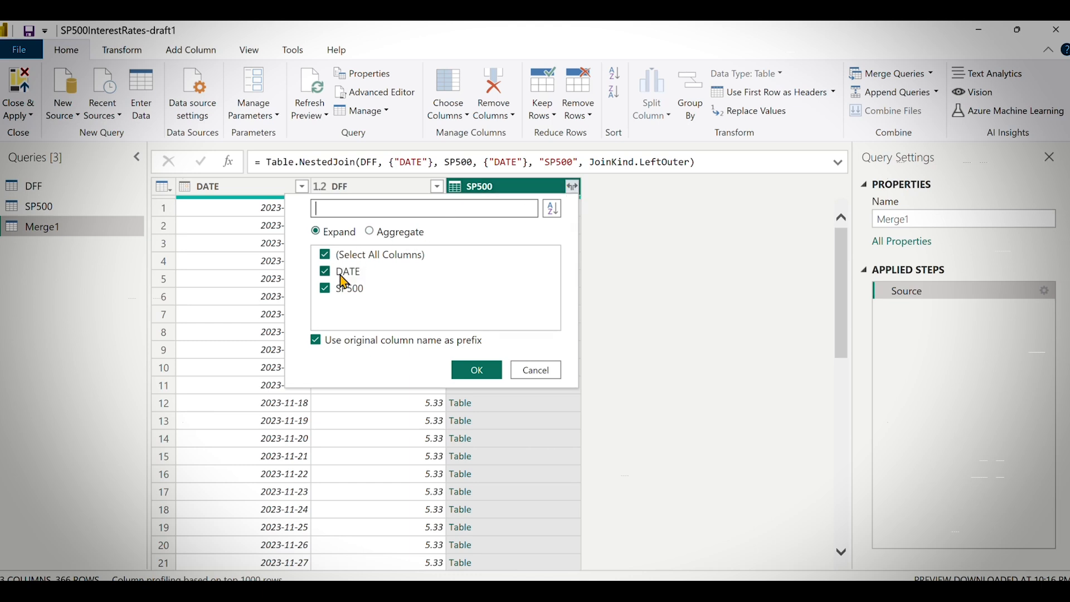
left_click(327, 272)
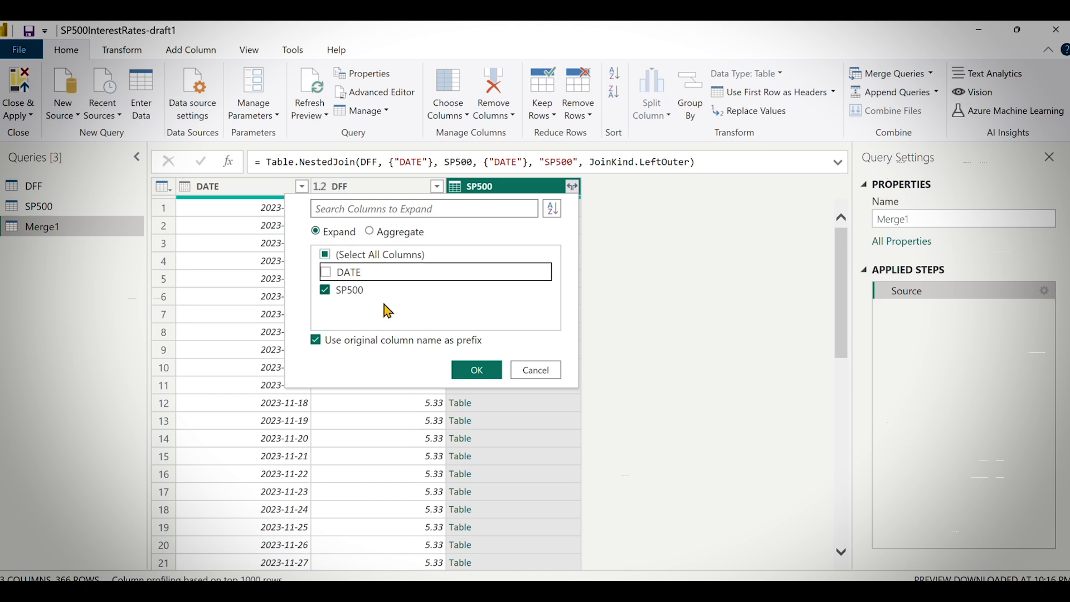
left_click(481, 374)
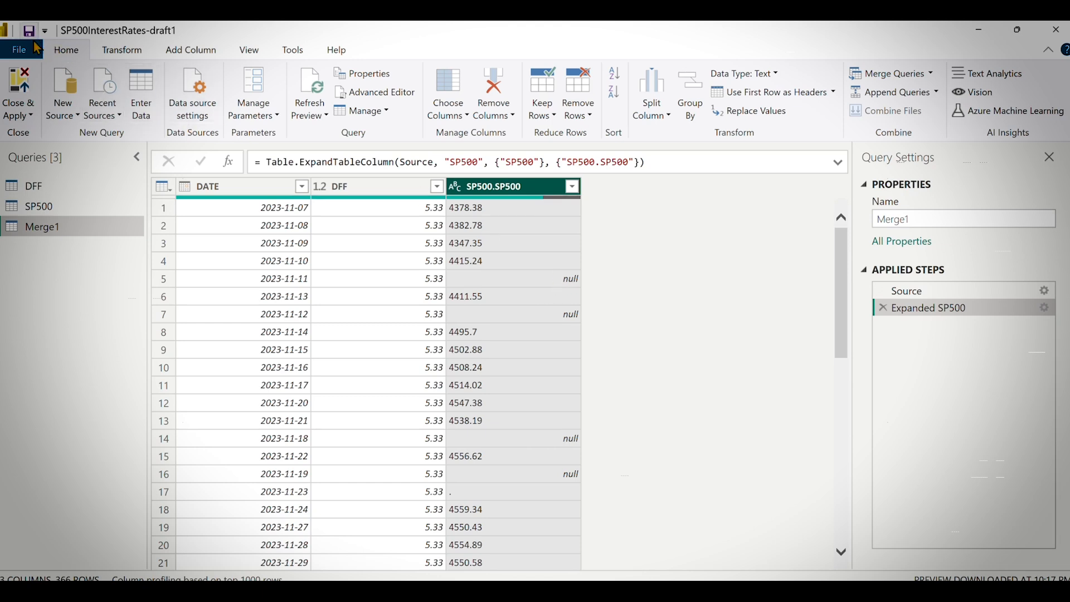
Rename the merged query as "SP500 & Interest Rates 2"
left_click(890, 219)
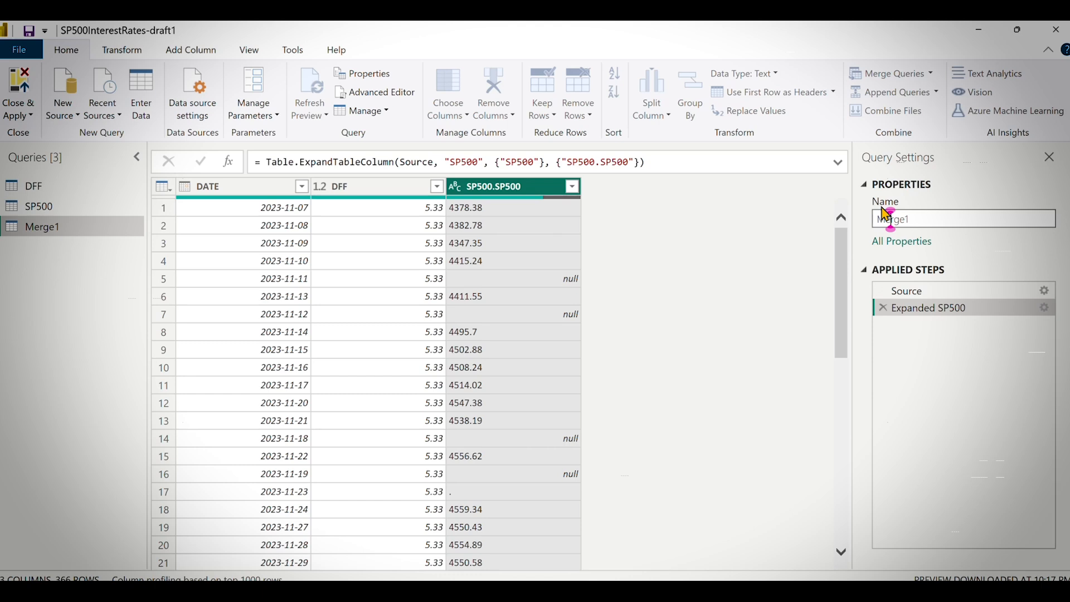
type("DFF")
key("BackSpace")
key("BackSpace")
key("BackSpace")
key("BackSpace")
key("BackSpace")
type("DFF")
key("BackSpace")
key("BackSpace")
key("BackSpace")
key("BackSpace")
type("SP500 & Interest Rates")
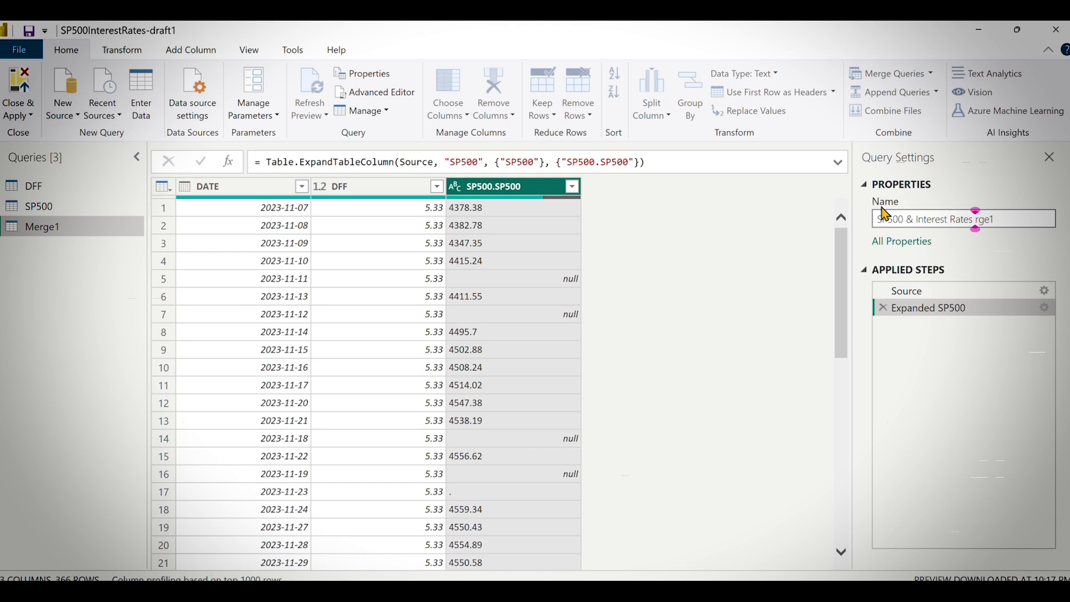
type(" 2")
key("Return")
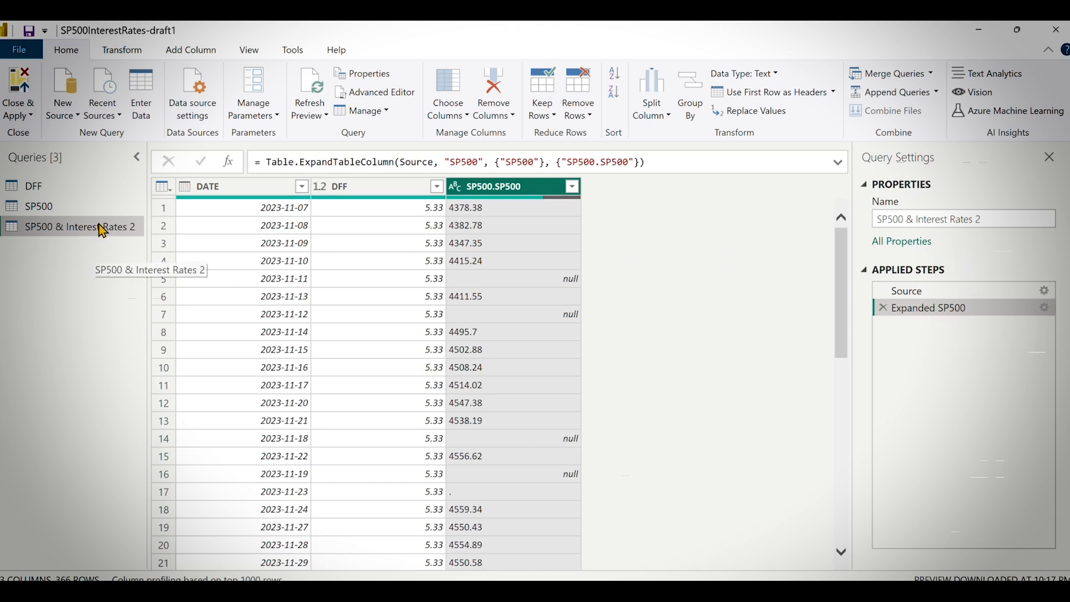
Save the report and apply the pending query changes, keeping Power Query Editor open
left_click(31, 33)
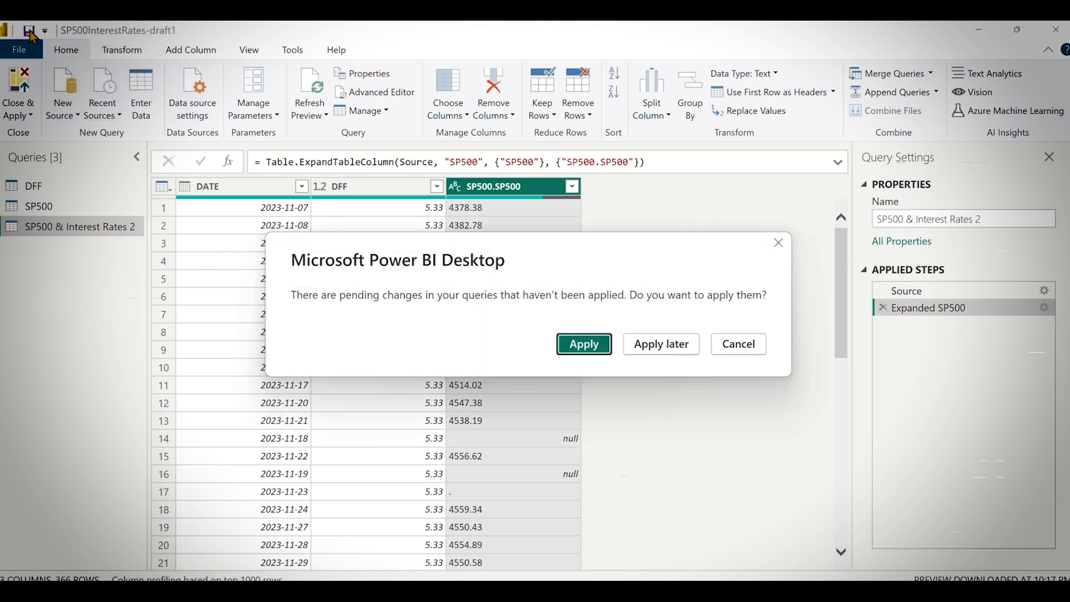
left_click(594, 352)
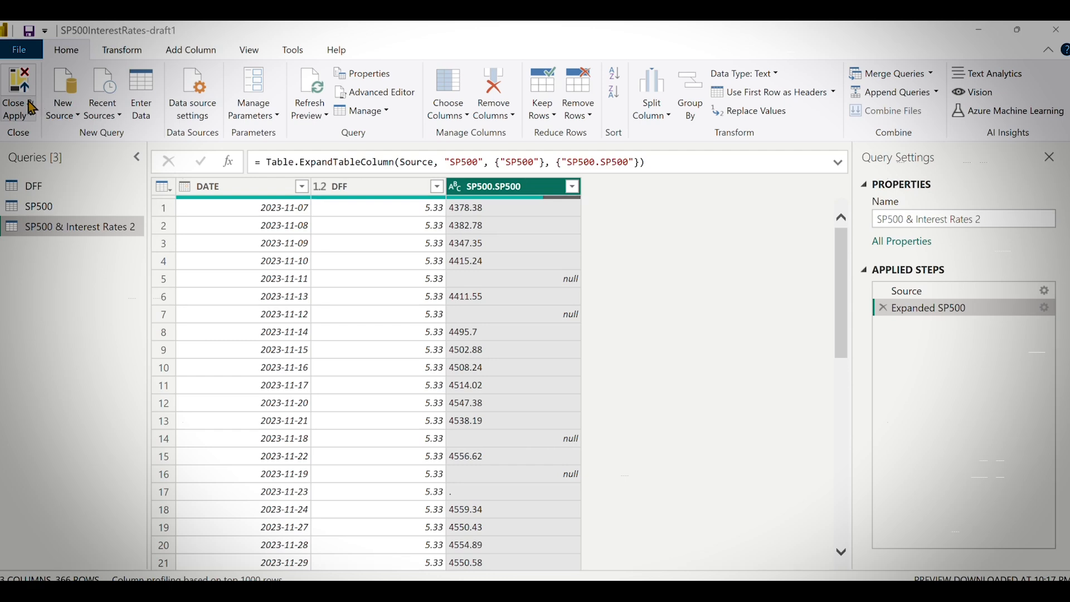
left_click(29, 105)
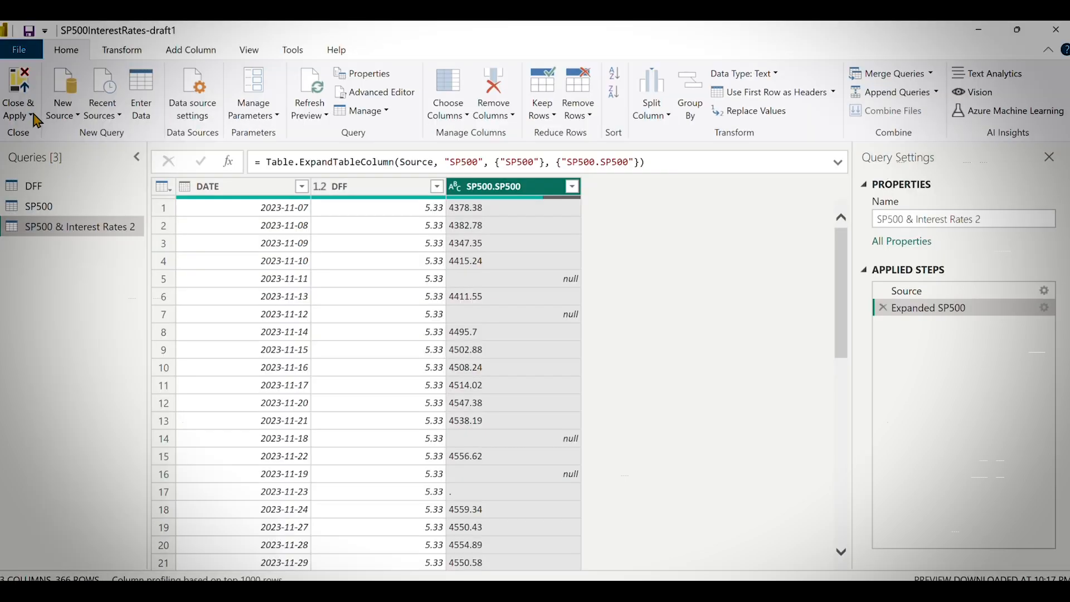
key("ctrl+s")
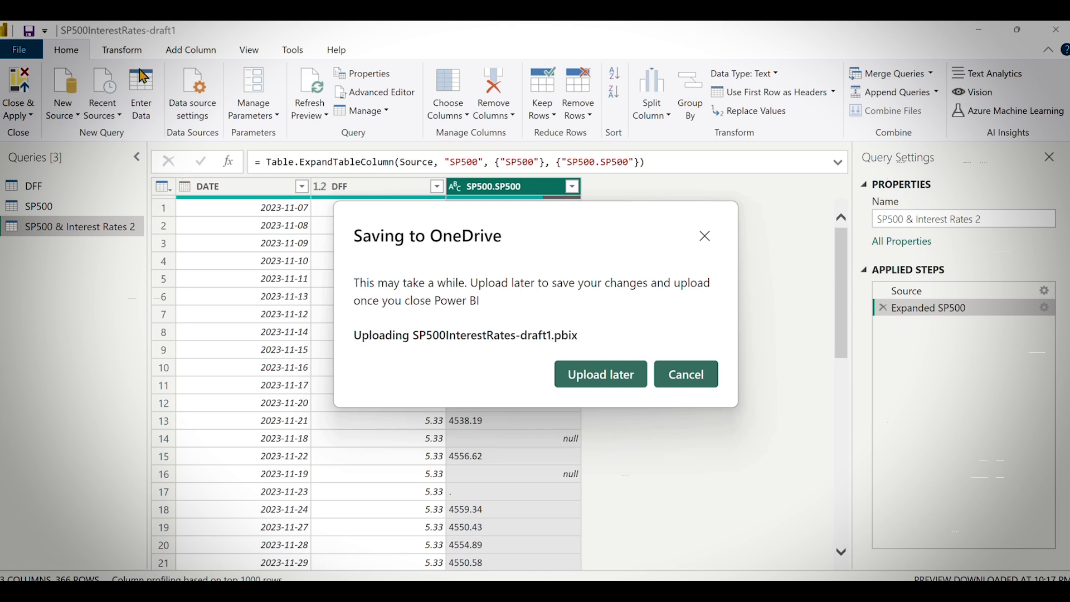
left_click(703, 237)
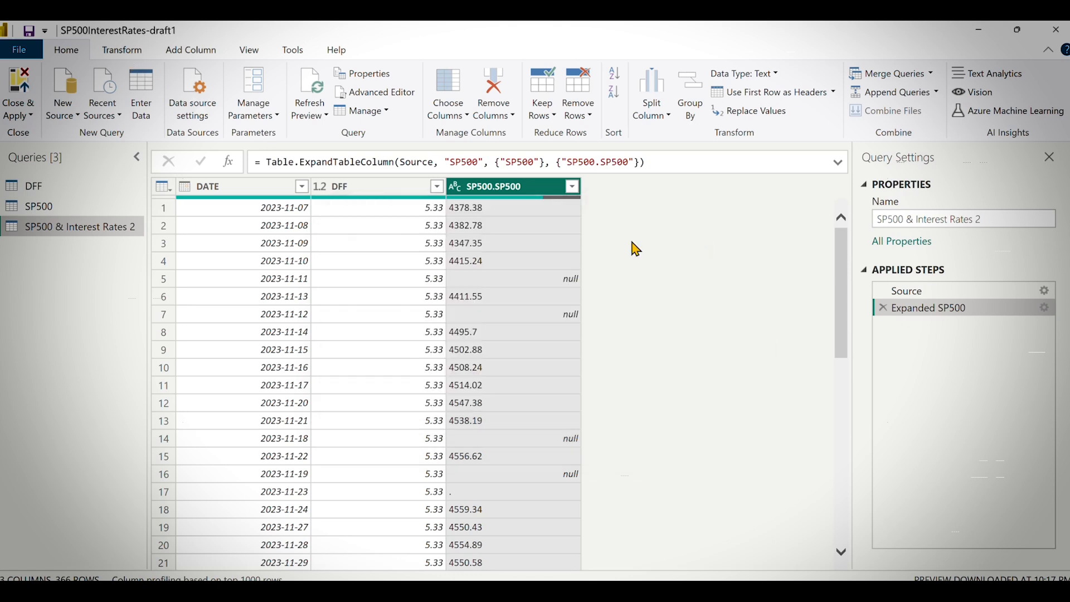
left_click(110, 111)
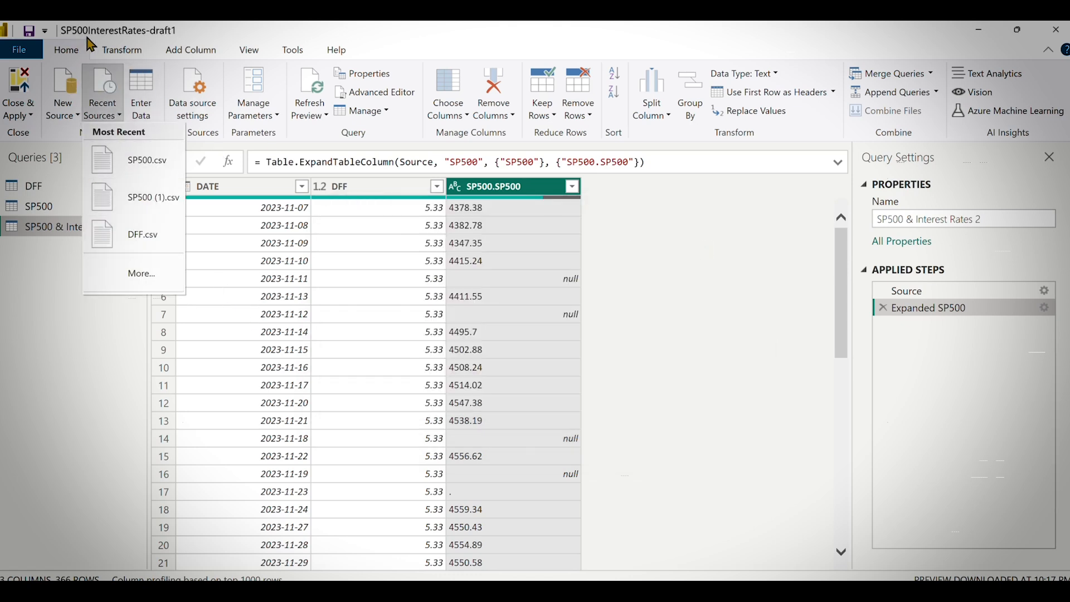
left_click(32, 116)
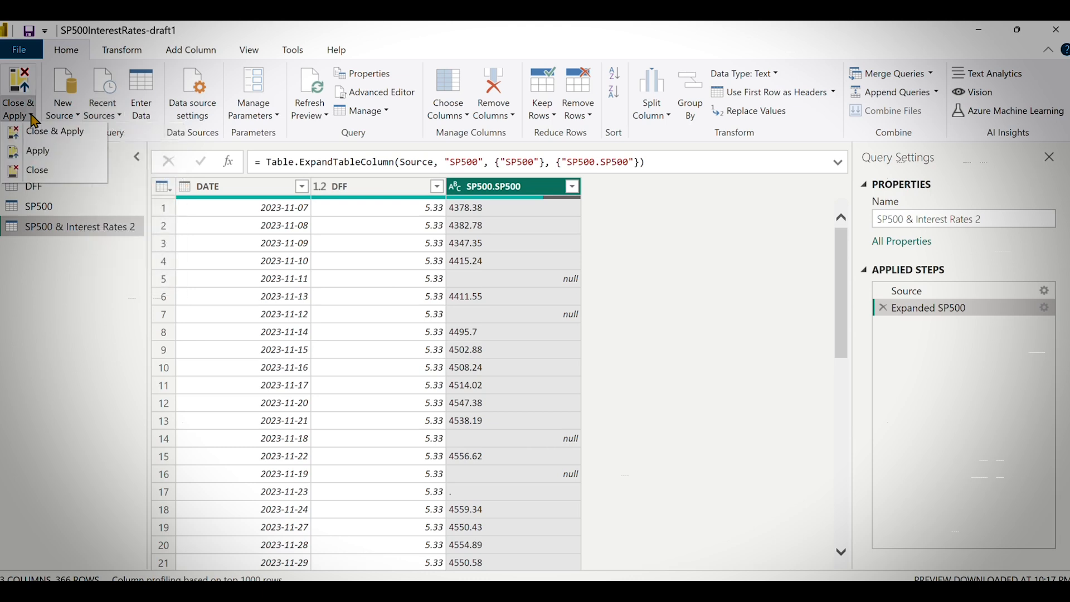
left_click(52, 150)
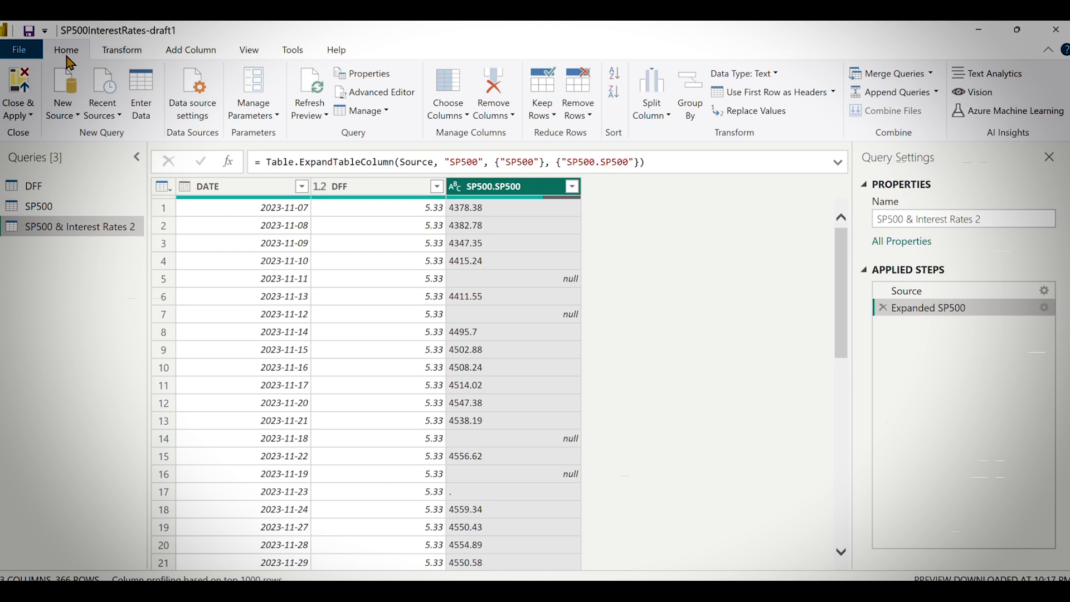
left_click(29, 118)
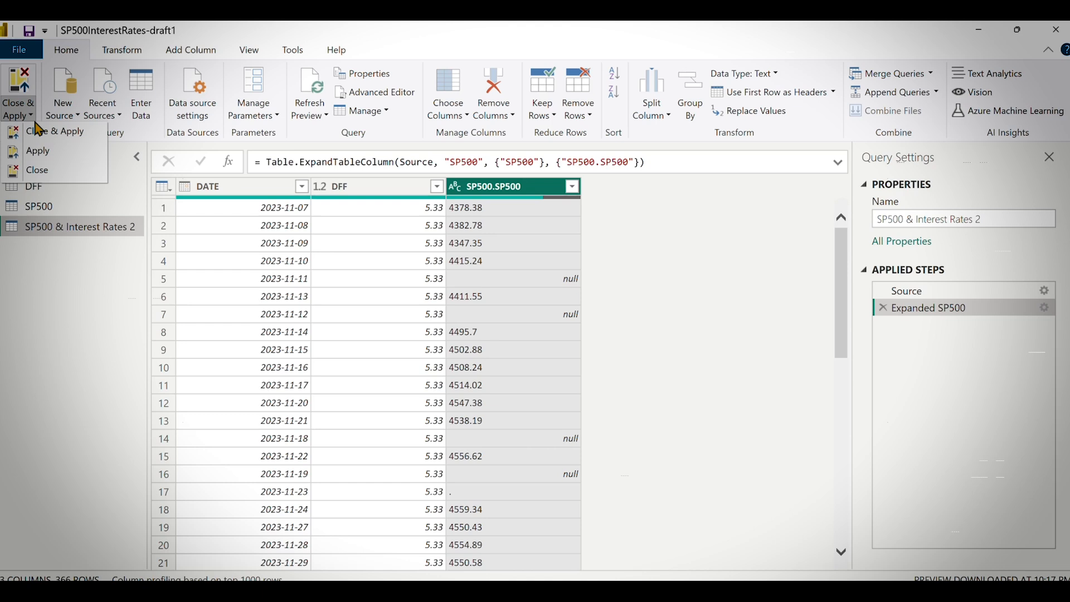
left_click(124, 51)
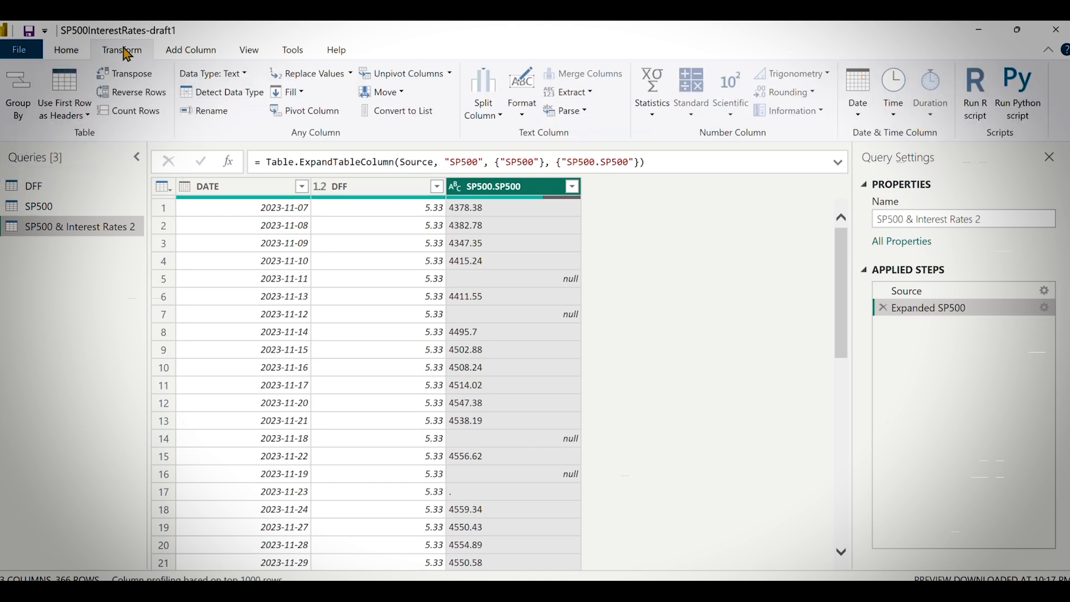
left_click(194, 56)
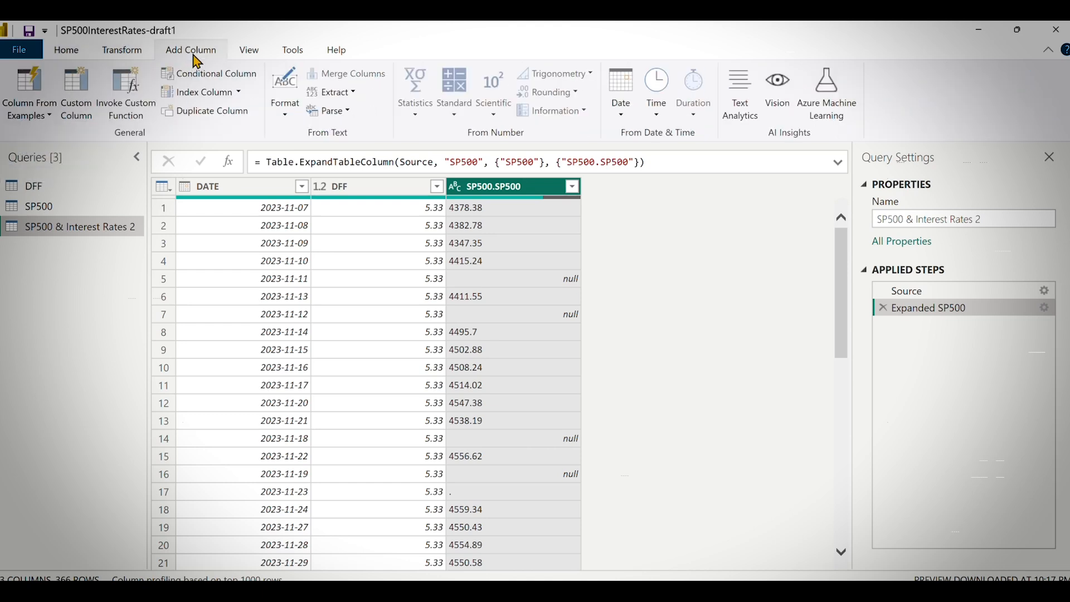
left_click(251, 56)
left_click(292, 56)
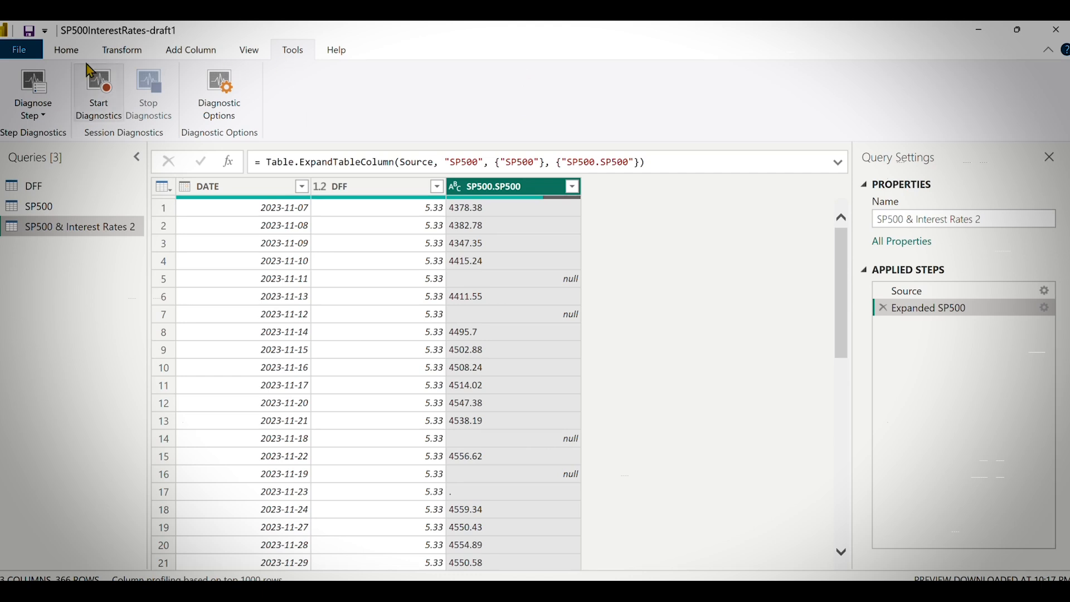
left_click(70, 55)
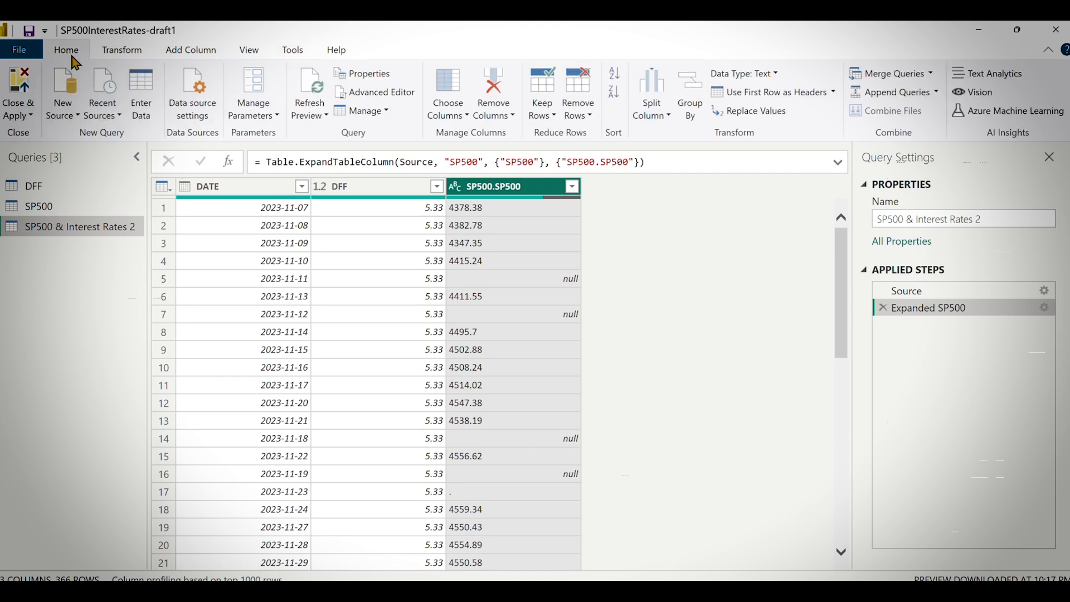
Close Power Query Editor with the changes applied and display the rows of the SP500 & Interest Rates 2 table
left_click(23, 111)
left_click(51, 138)
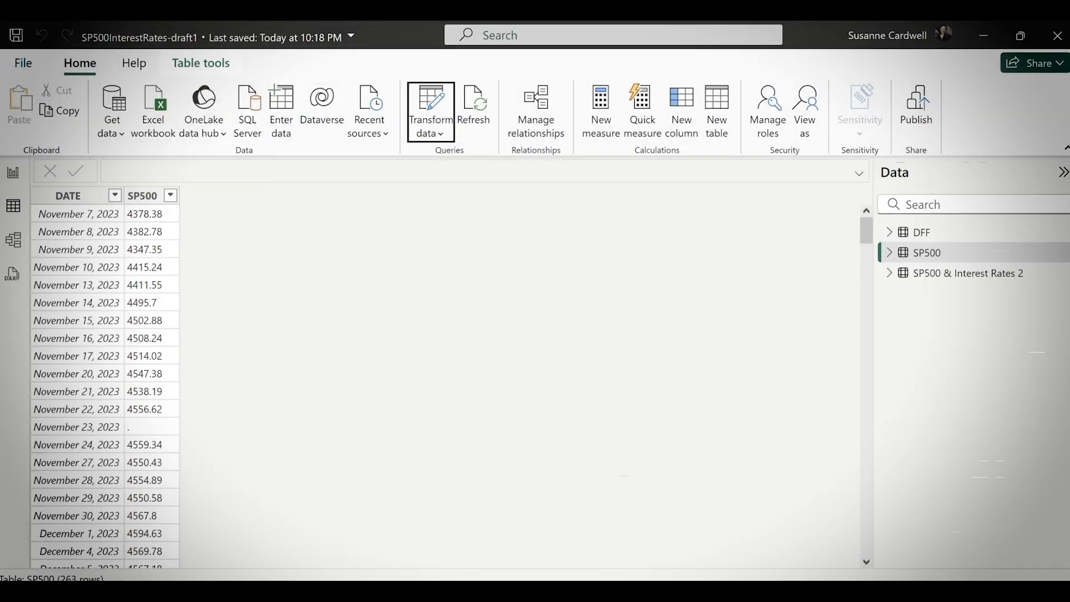
left_click(945, 275)
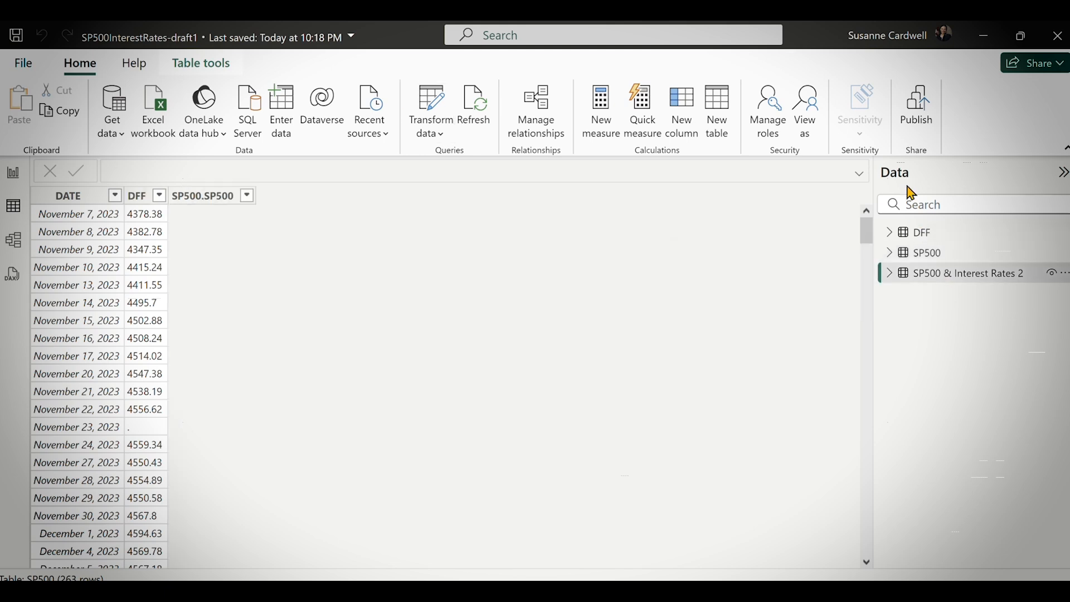
left_click(937, 282)
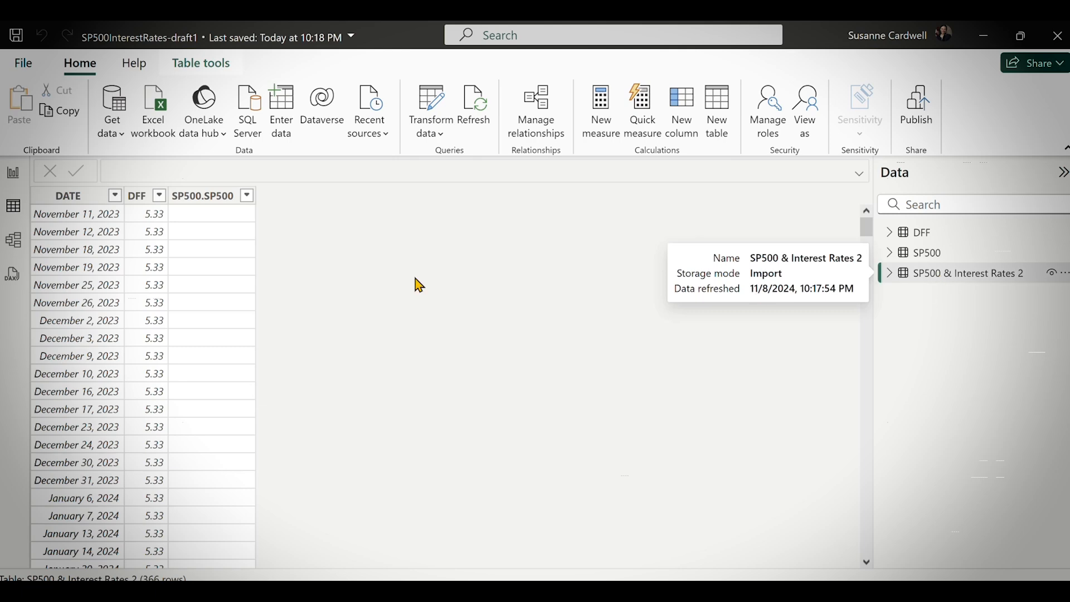
mouse_move(865, 228)
left_mouse_down()
mouse_move(869, 369)
mouse_move(867, 227)
left_mouse_up()
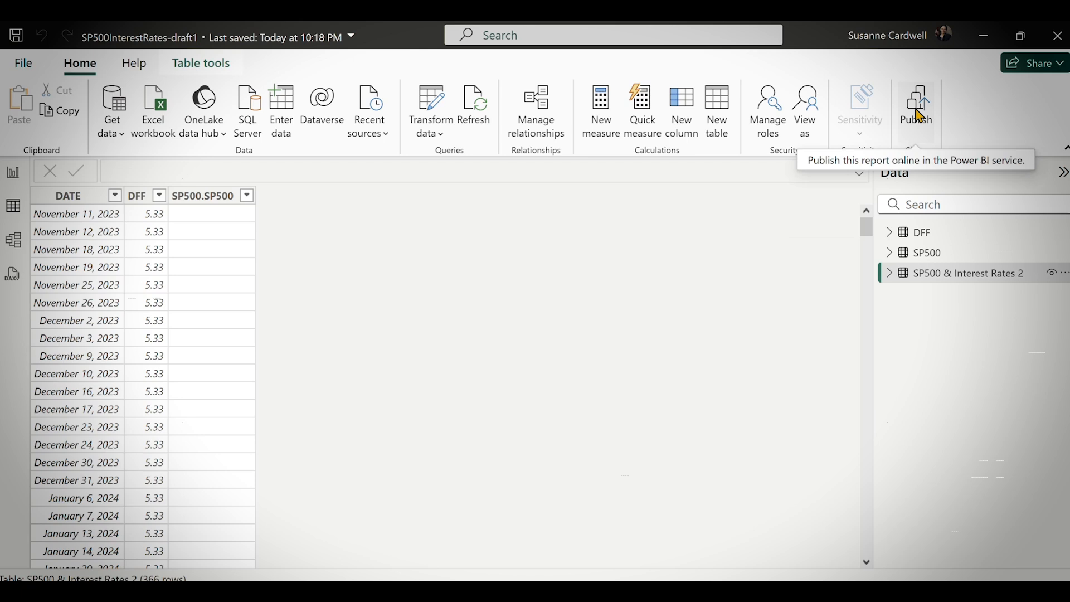
Publish the report to My workspace in the Power BI service and dismiss the publishing dialog
left_click(920, 115)
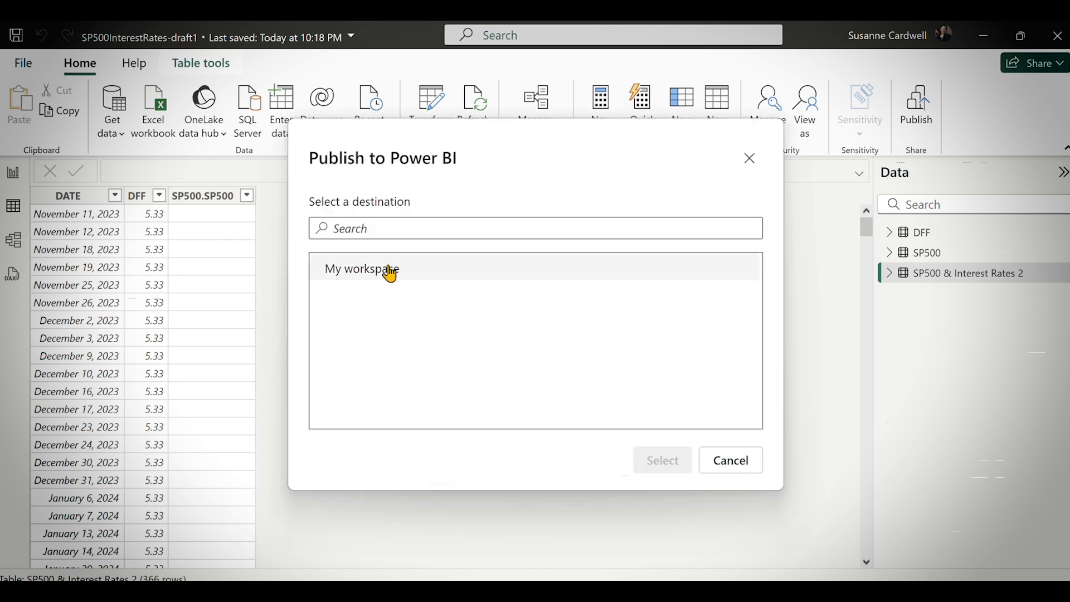
left_click(390, 272)
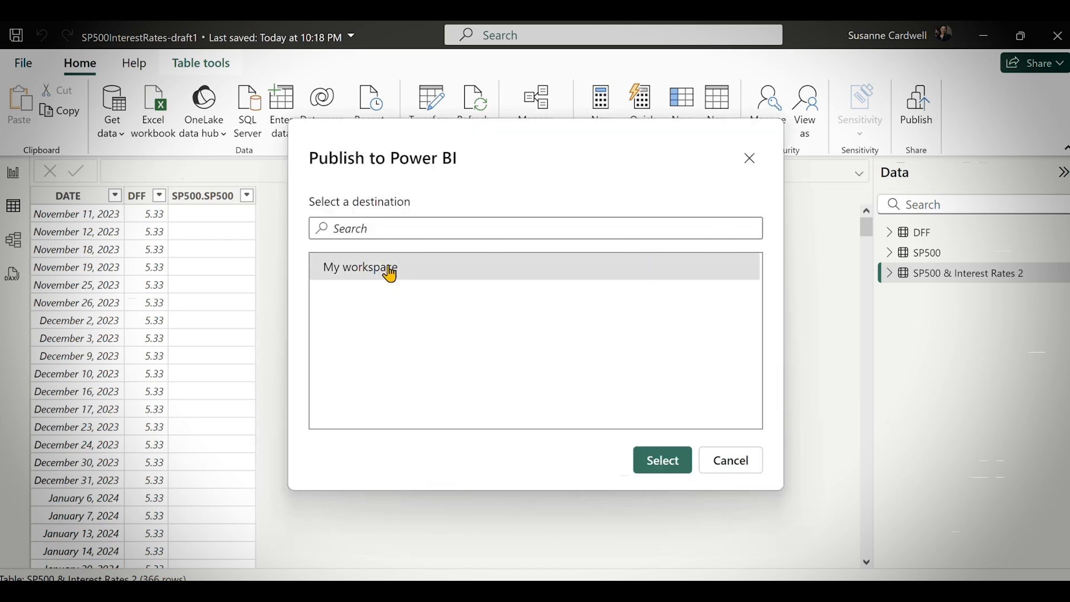
left_click(668, 462)
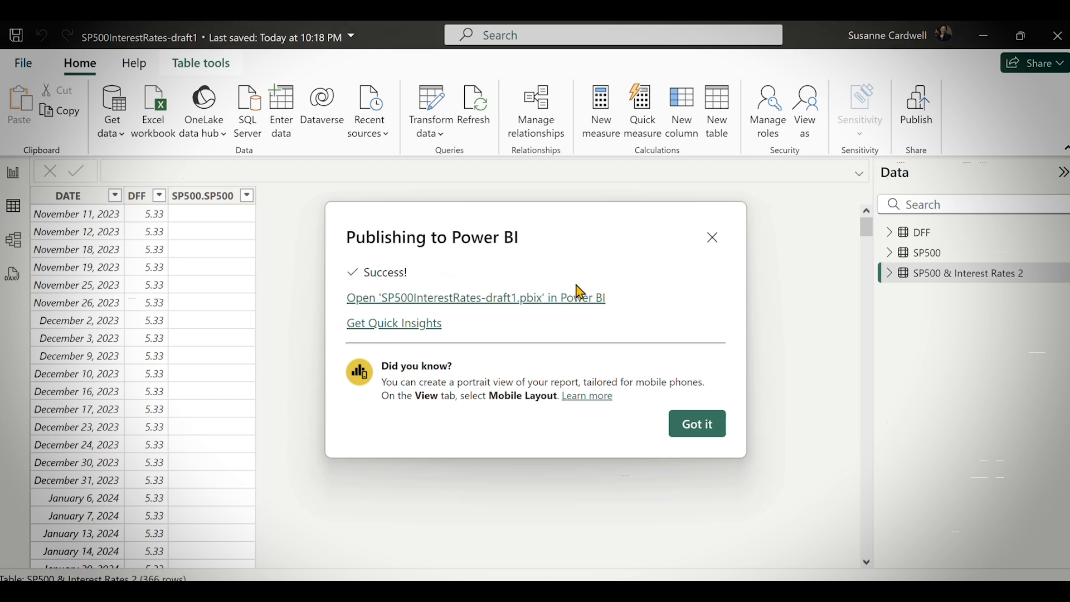
left_click(700, 428)
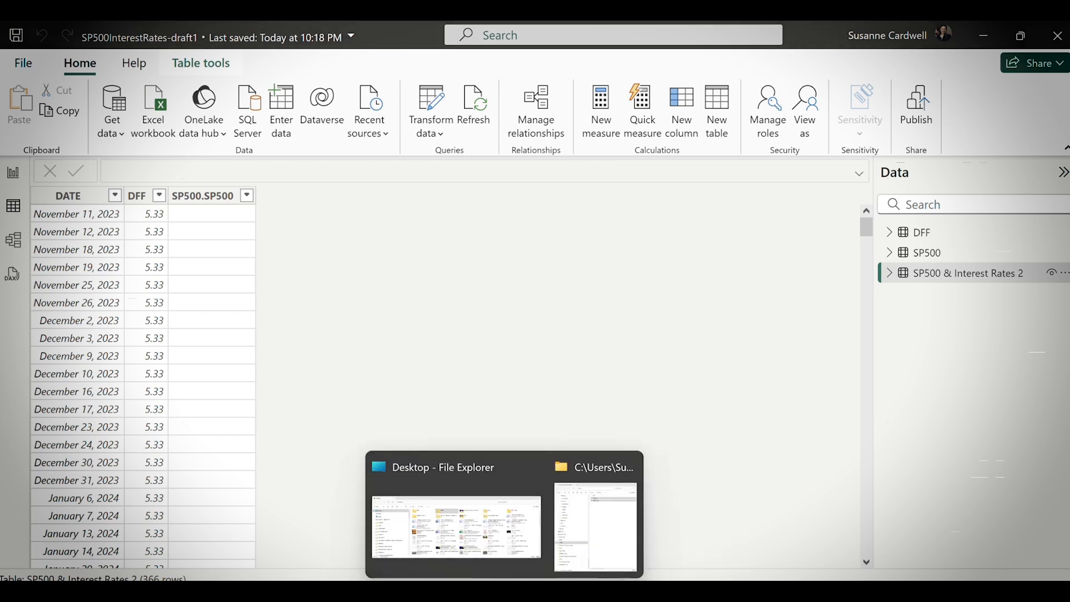
Switch to Excel with a new blank workbook and maximize its window
mouse_move(504, 592)
key("super")
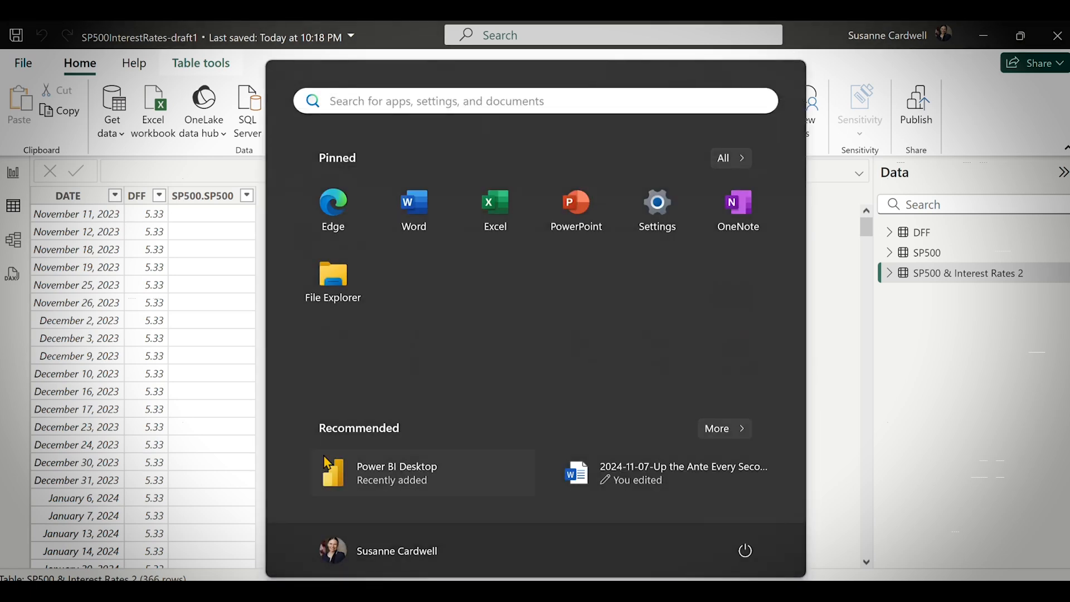
left_click(495, 215)
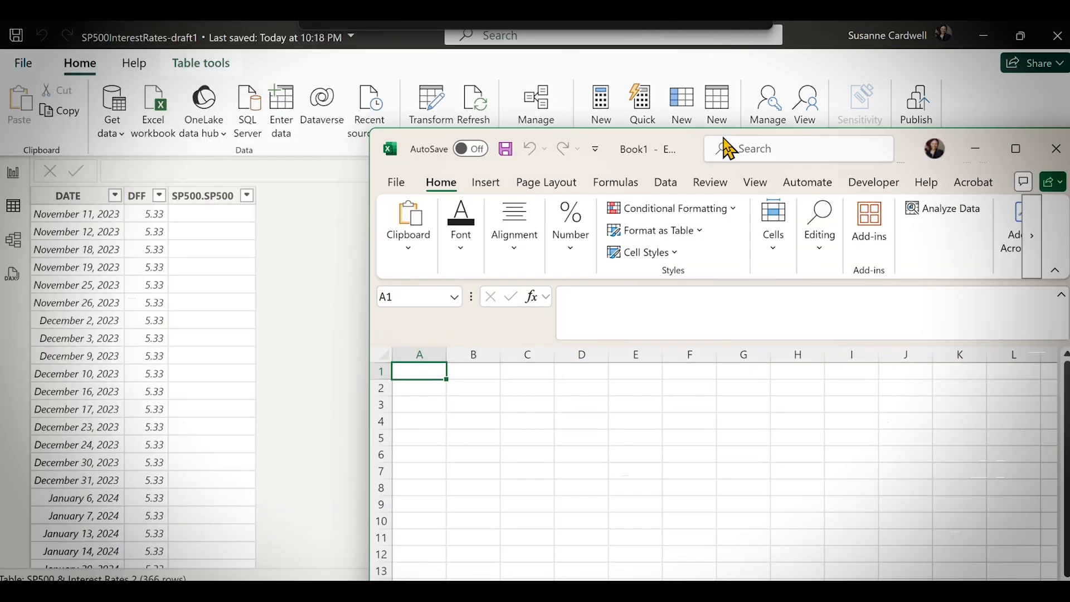
left_click_drag(723, 148, 504, 112)
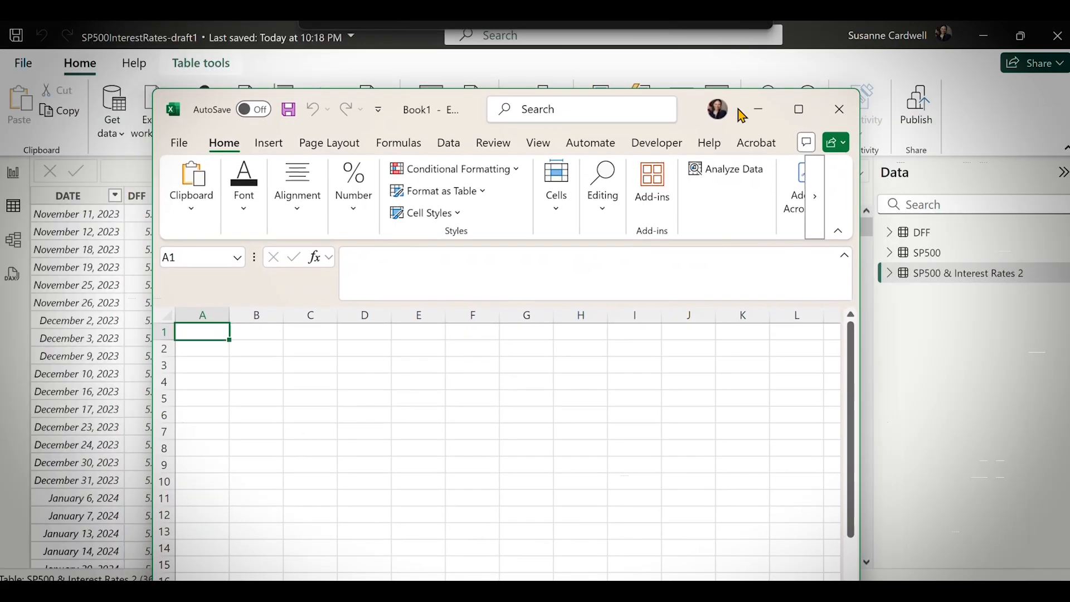
left_click(798, 108)
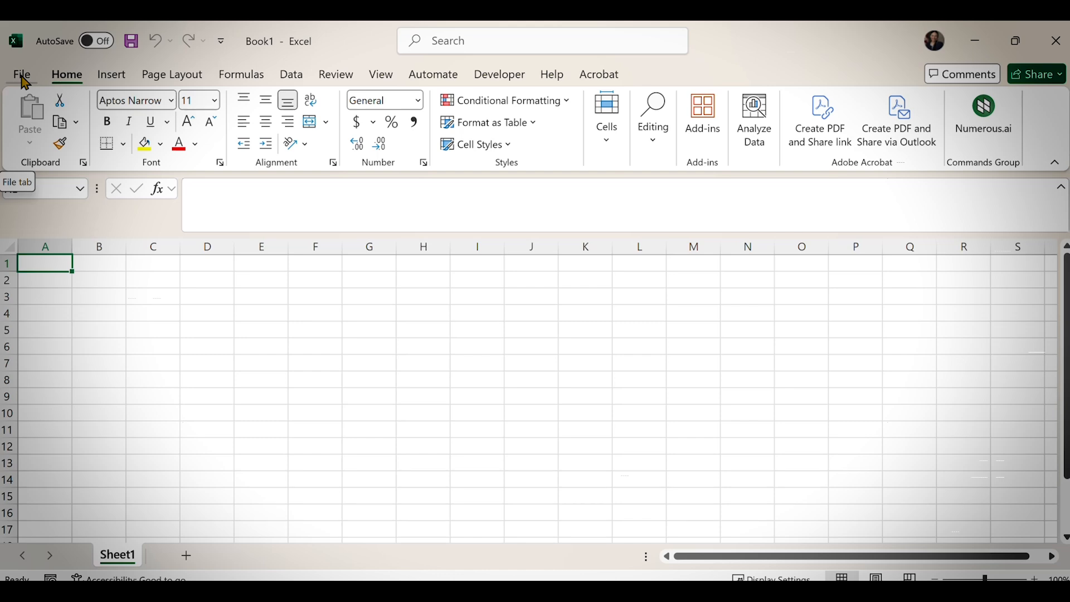
left_click(24, 76)
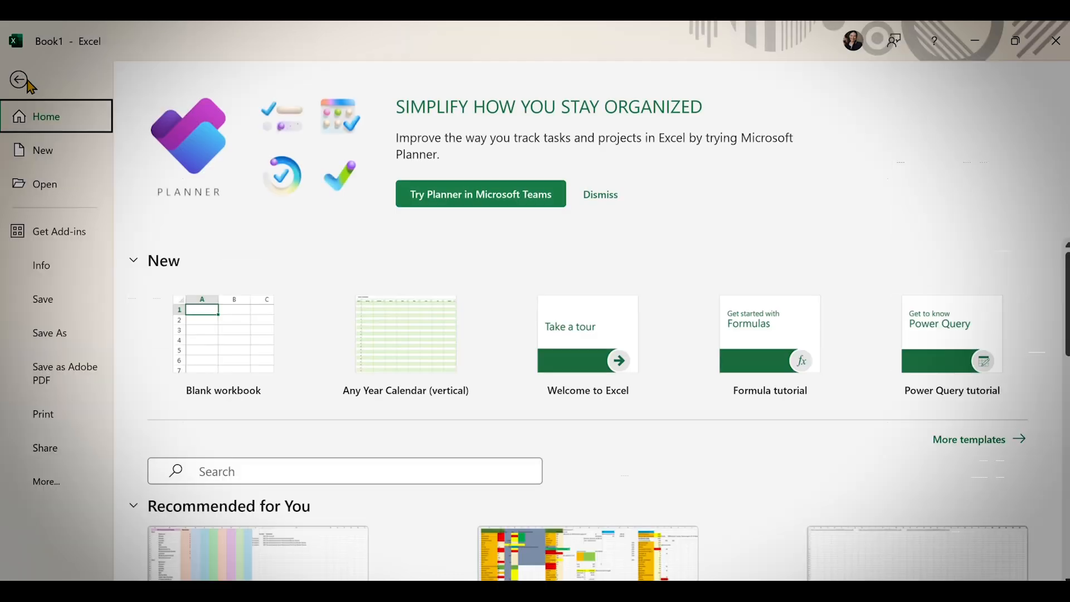
left_click(21, 79)
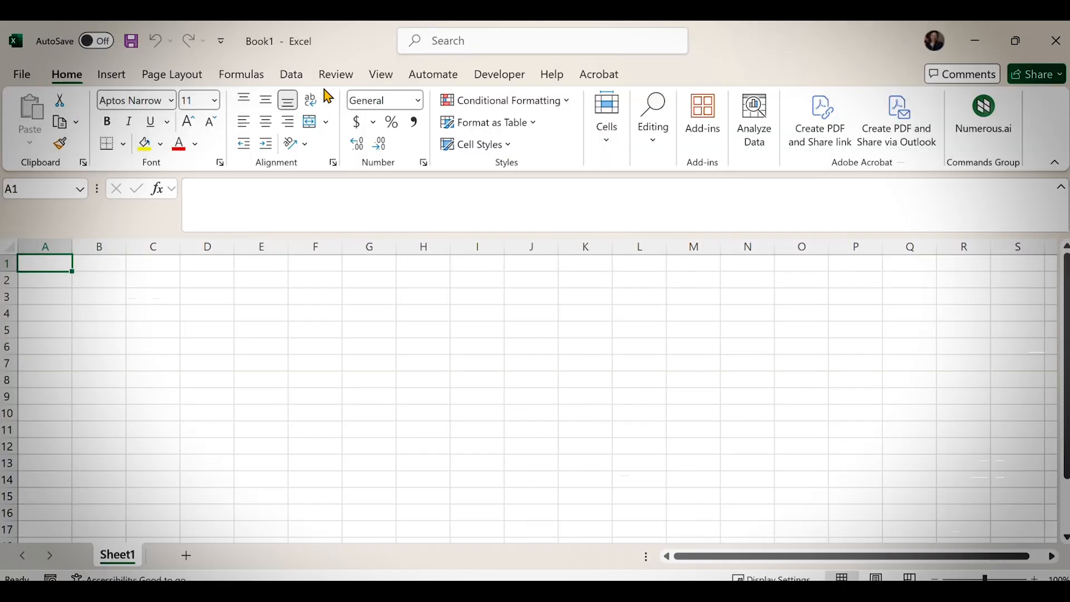
Open the list of Power BI semantic models as a data source and look through it for SP500InterestRates-draft1
left_click(290, 78)
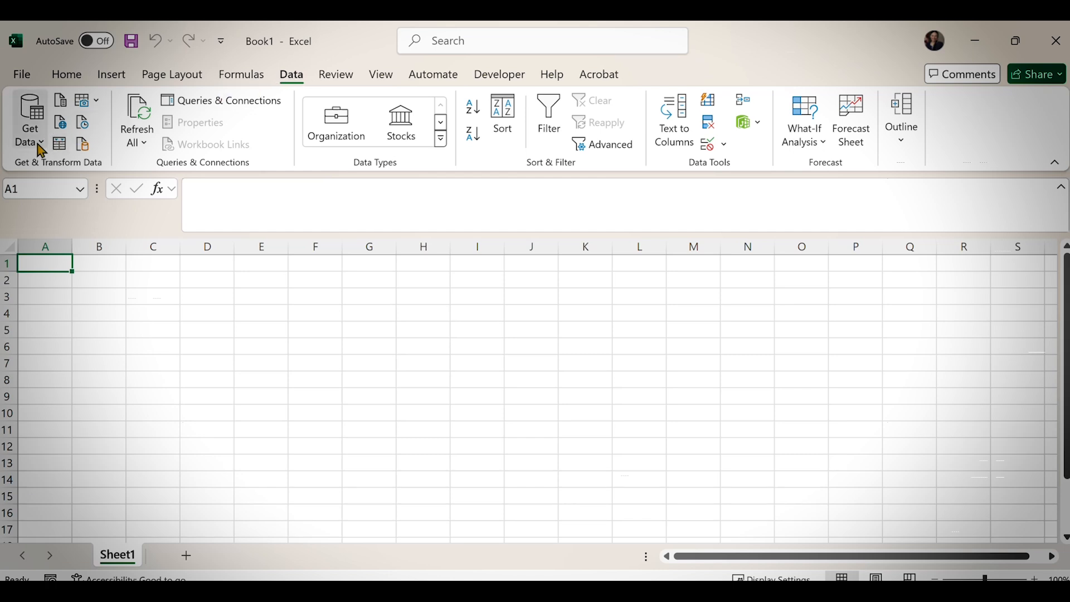
left_click(41, 144)
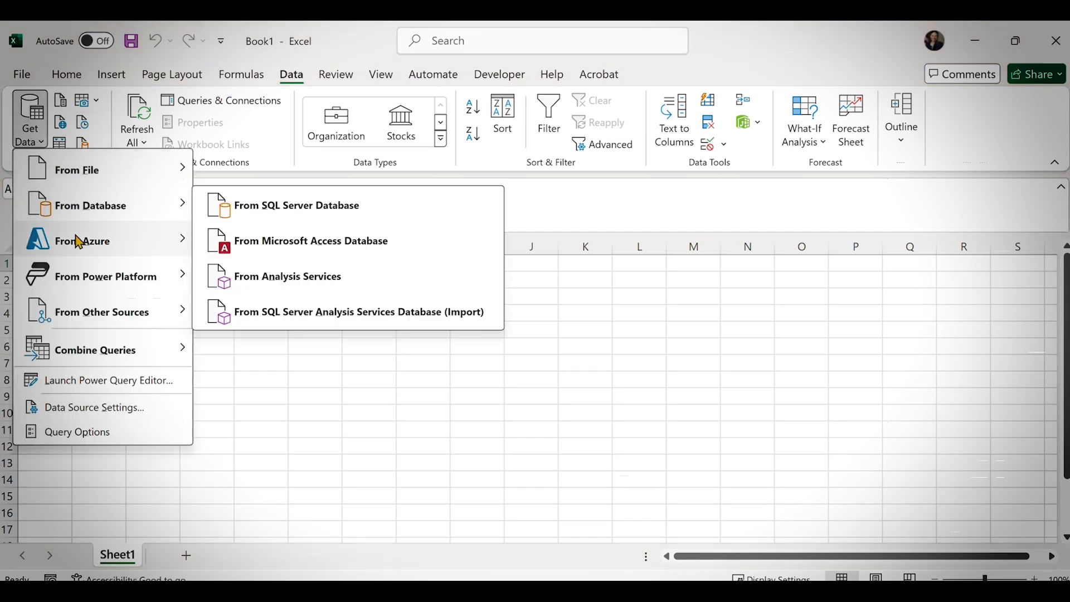
mouse_move(84, 285)
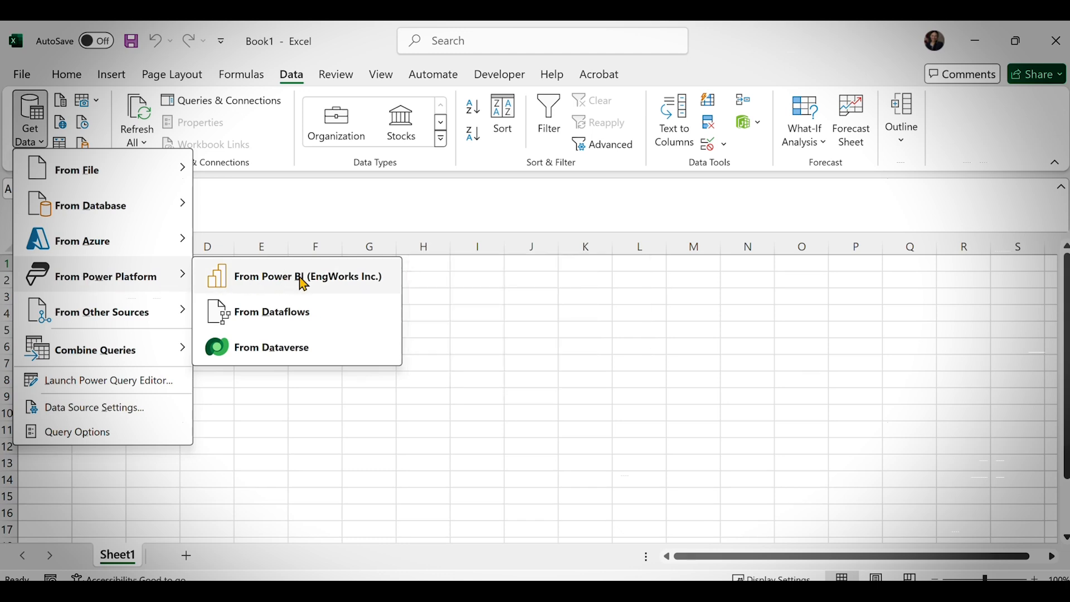
left_click(341, 284)
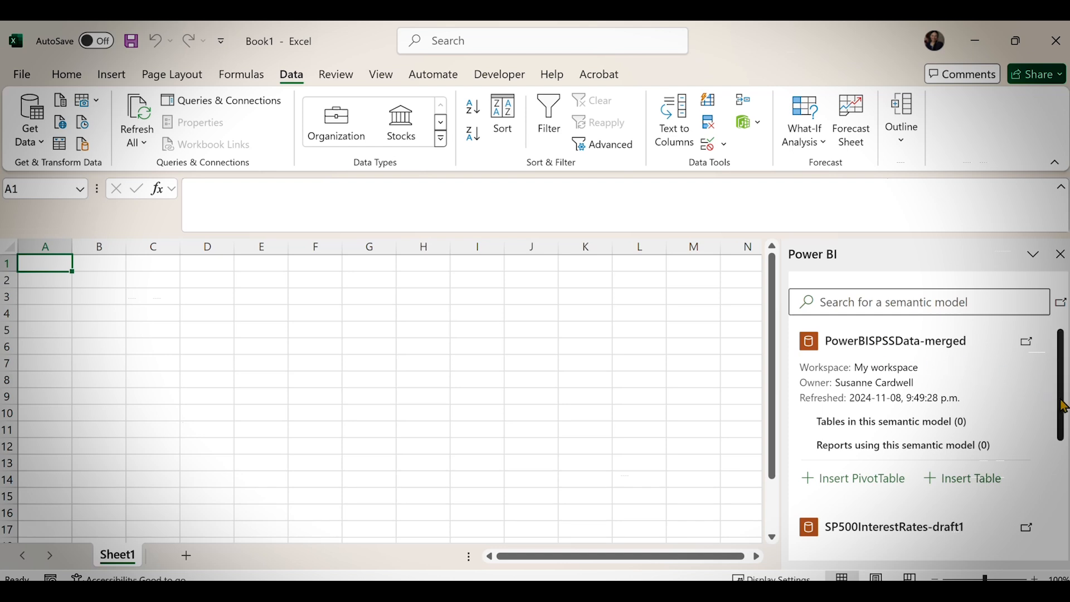
left_click_drag(1065, 415, 1059, 502)
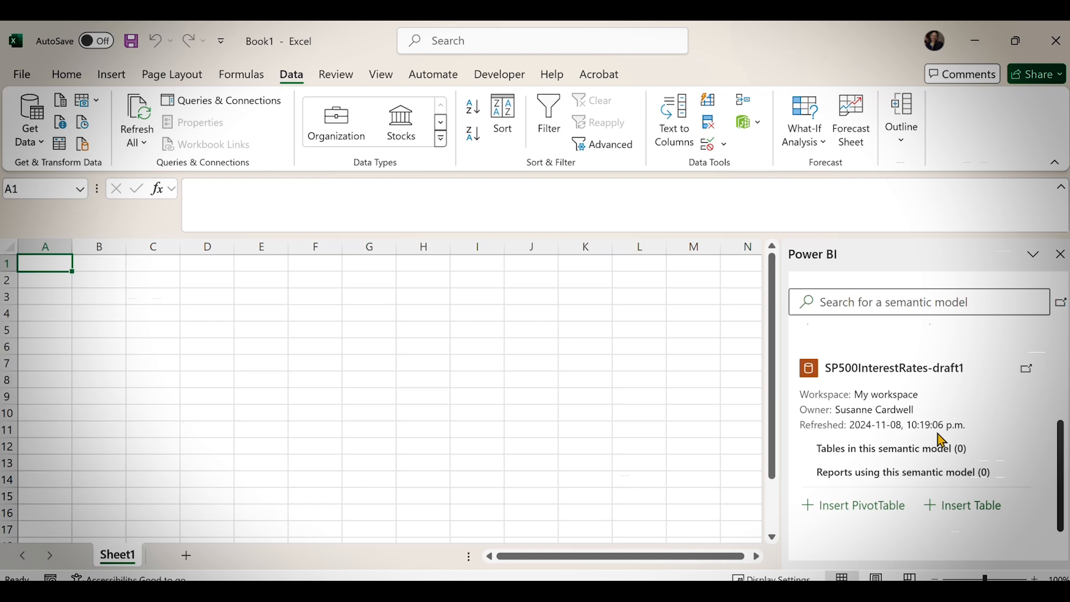
left_click_drag(1062, 454, 1065, 315)
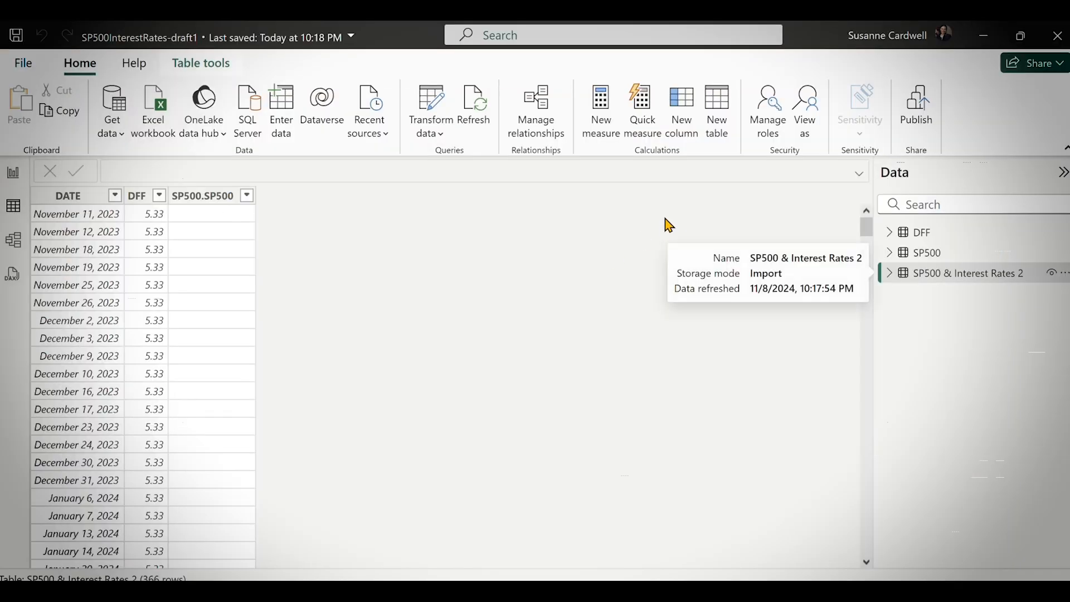
Return to Power BI Desktop and save the pending report changes, deferring the OneDrive upload
left_click(924, 117)
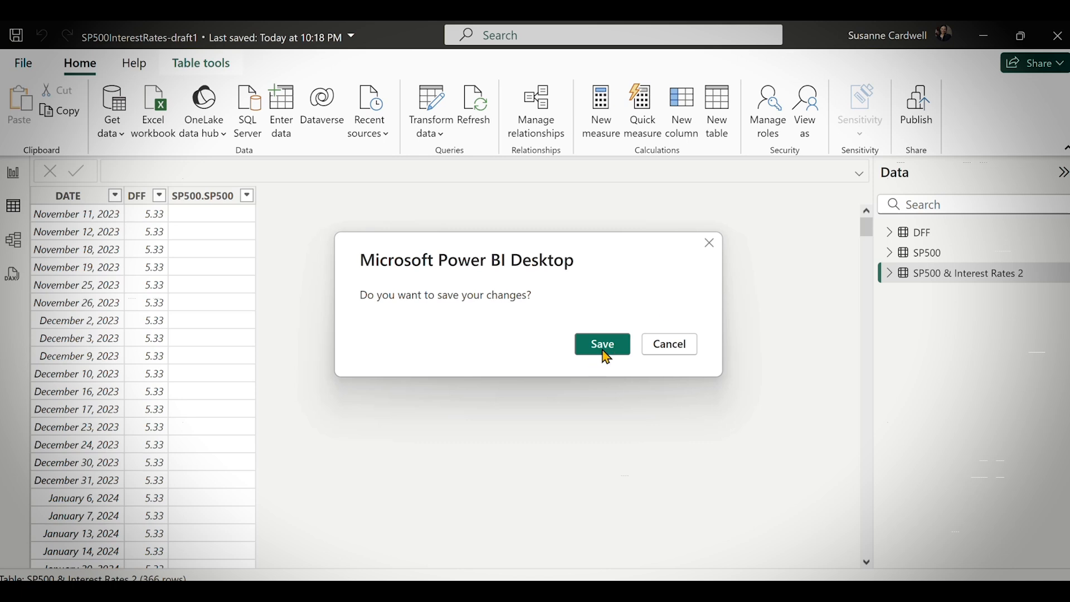
left_click(611, 353)
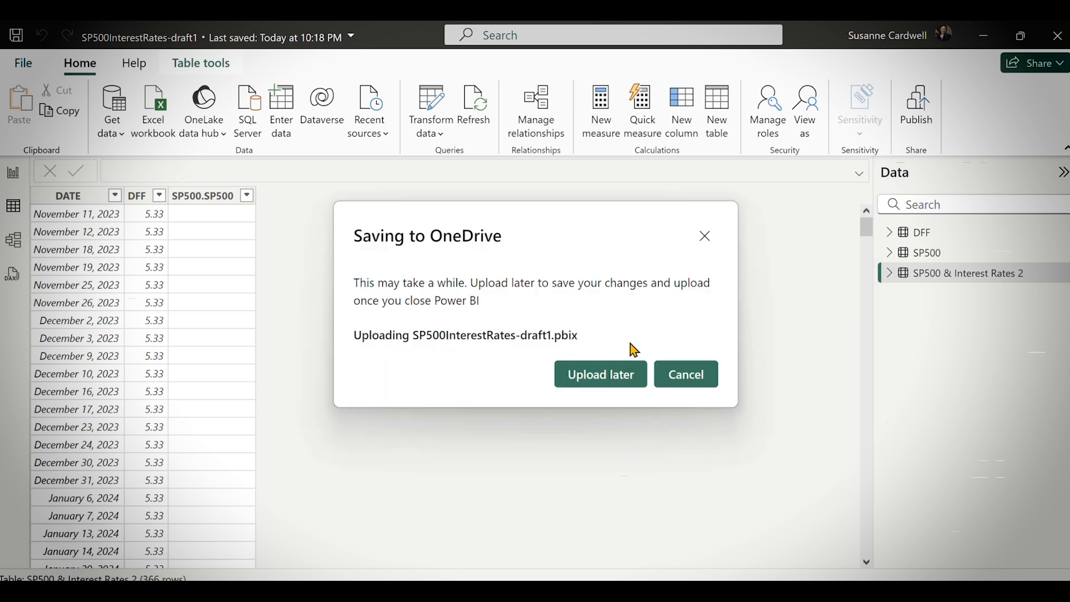
left_click(624, 378)
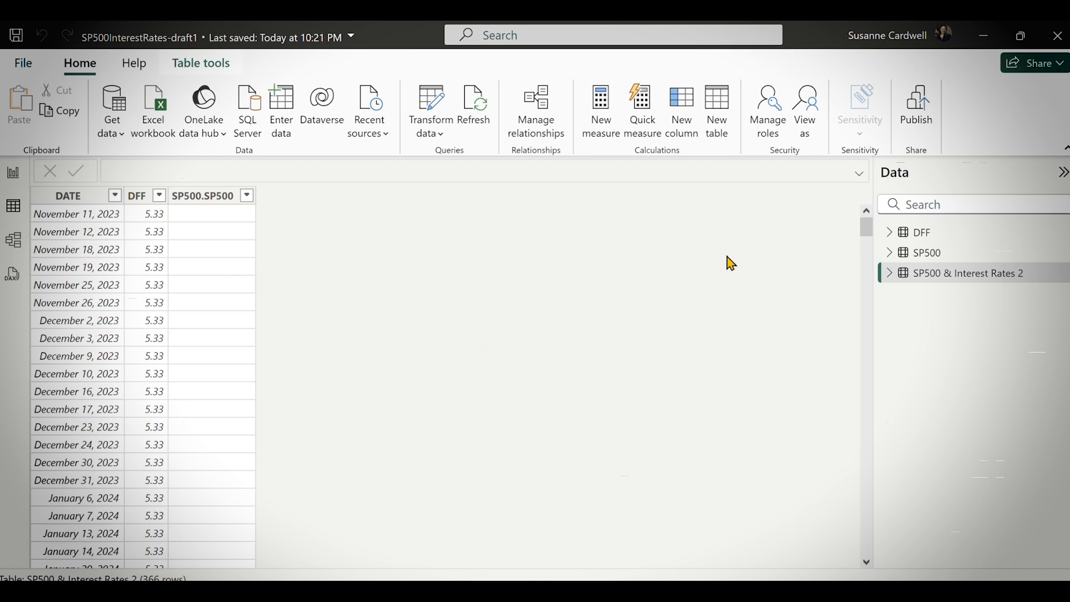
Republish the report to My workspace, replacing the existing SP500InterestRates-draft1 dataset, and dismiss the publishing dialog
left_click(927, 124)
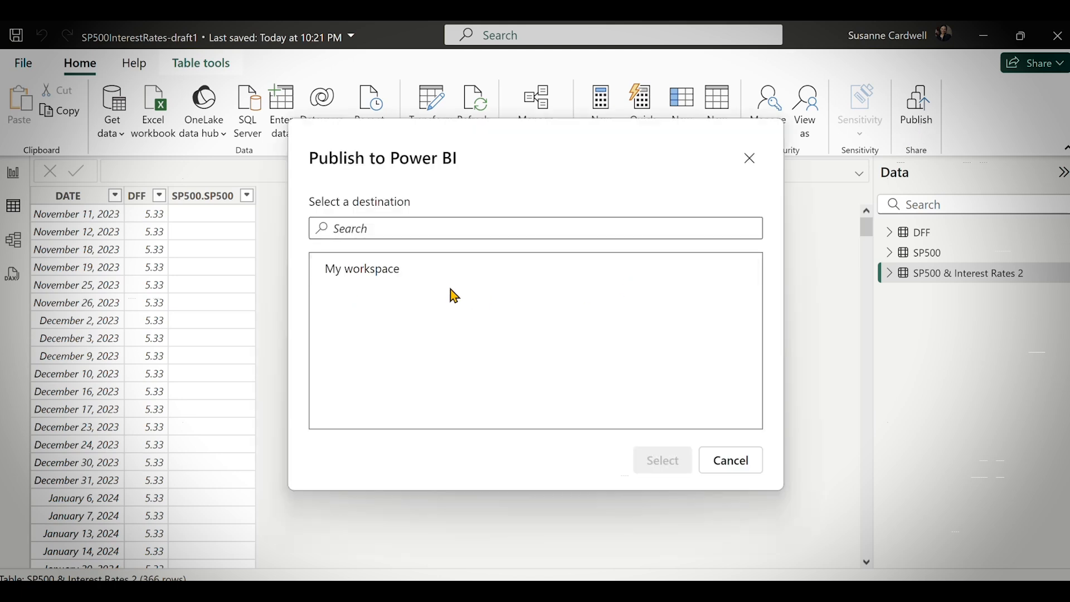
left_click(376, 280)
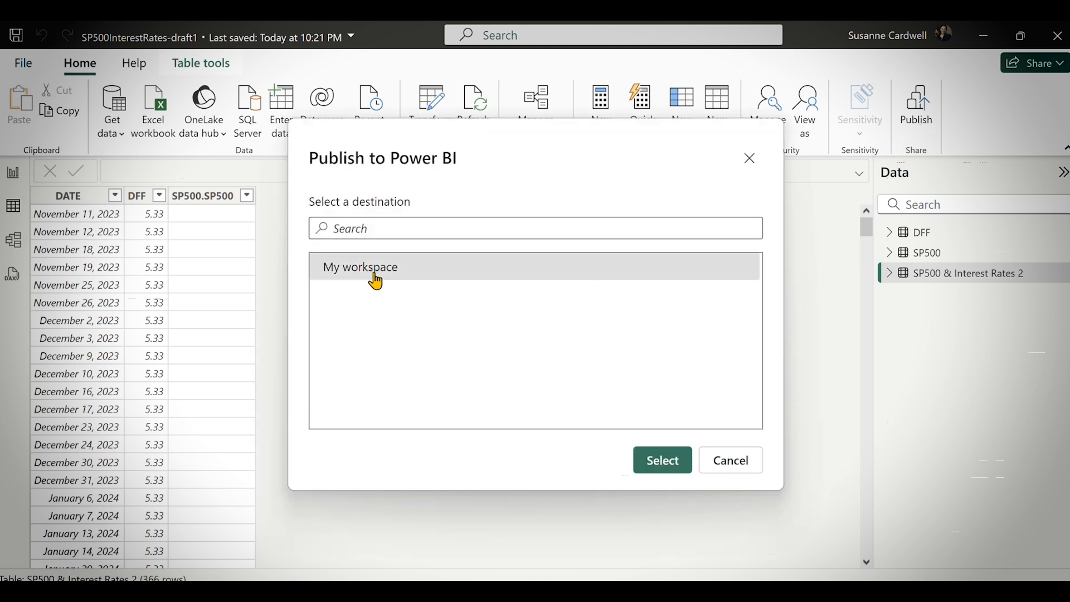
left_click(662, 467)
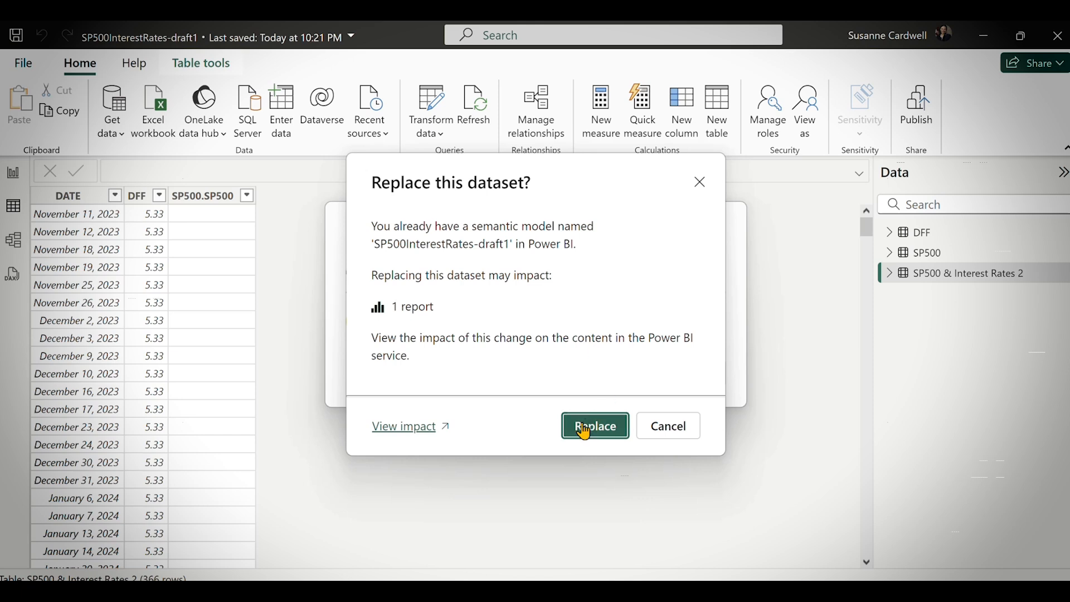
left_click(583, 428)
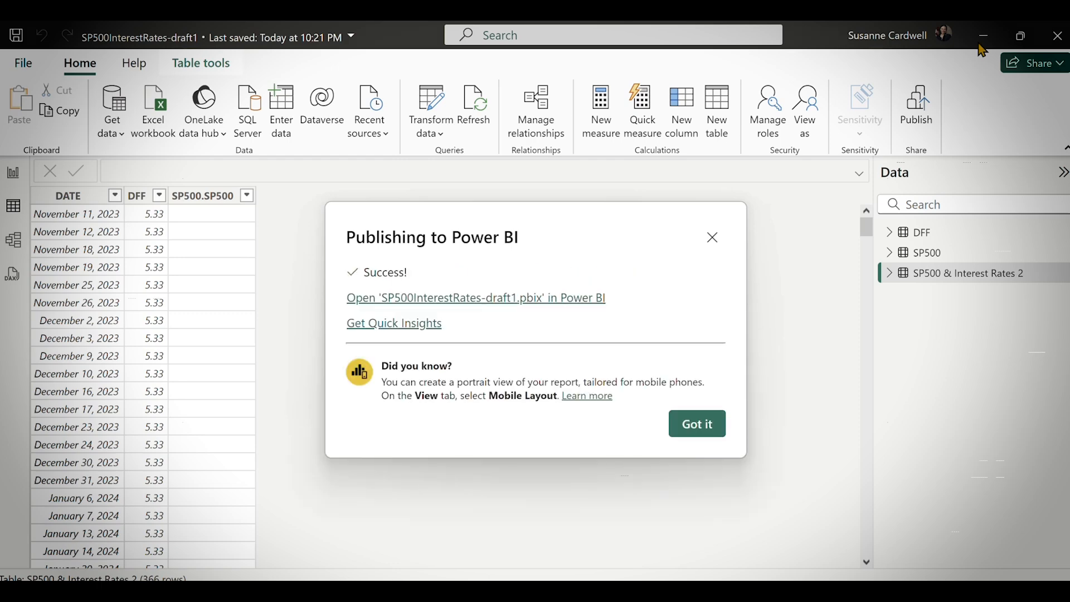
left_click(697, 424)
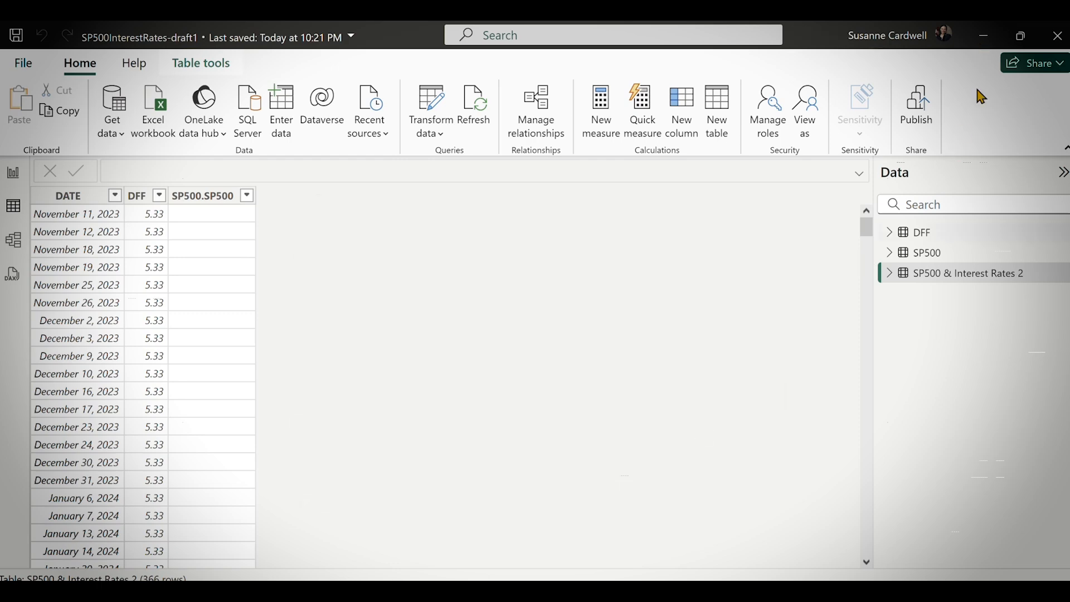
Switch back to Excel and insert the full SP500 & Interest Rates 2 table from the SP500InterestRates-draft1 semantic model
left_click(982, 39)
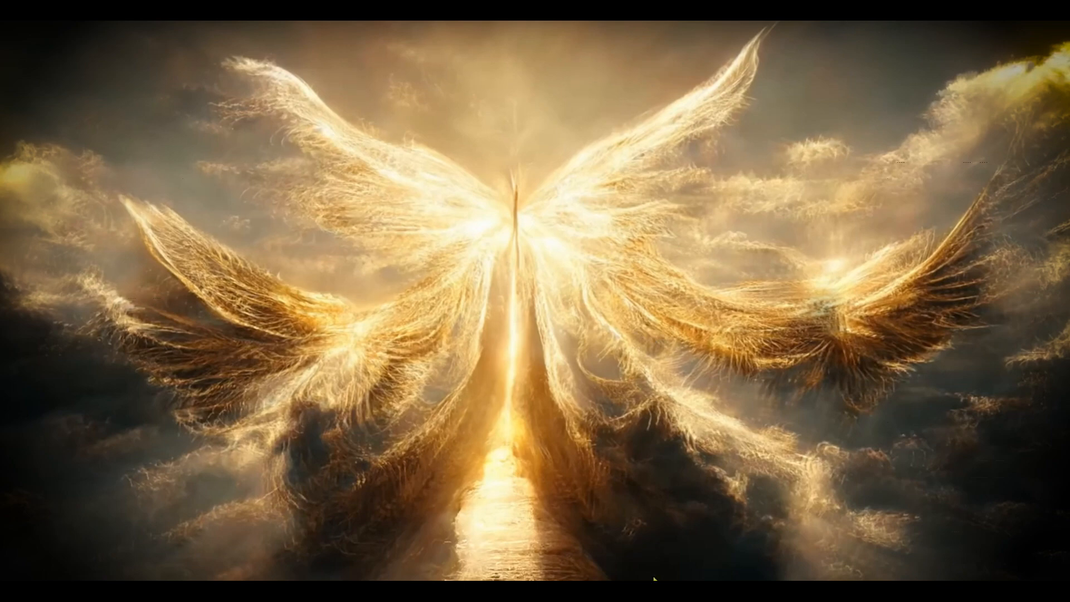
key("alt+Tab")
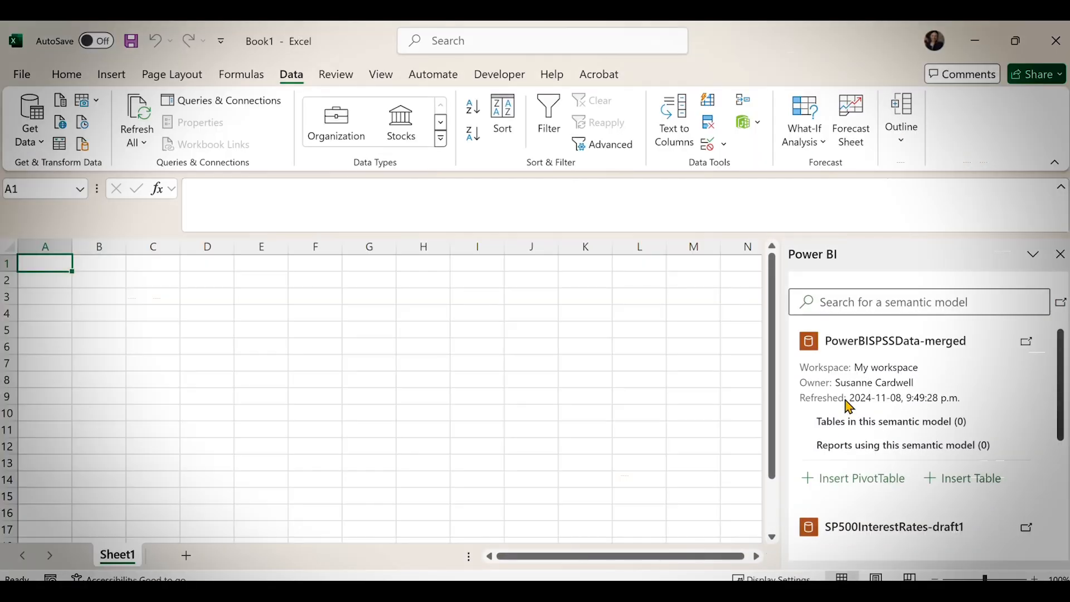
left_click_drag(1057, 438, 1030, 495)
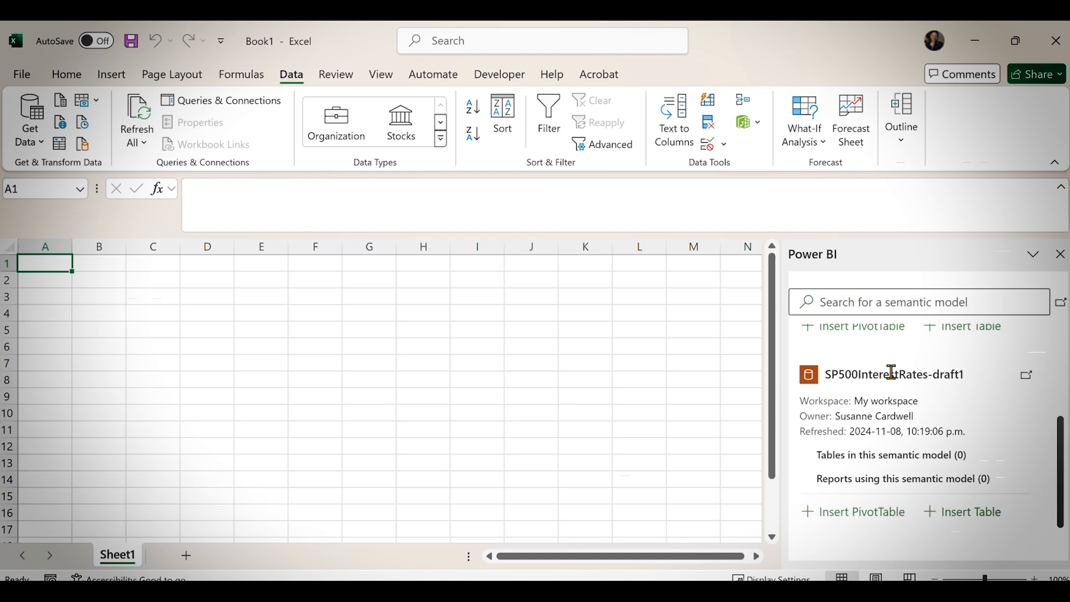
left_click(967, 513)
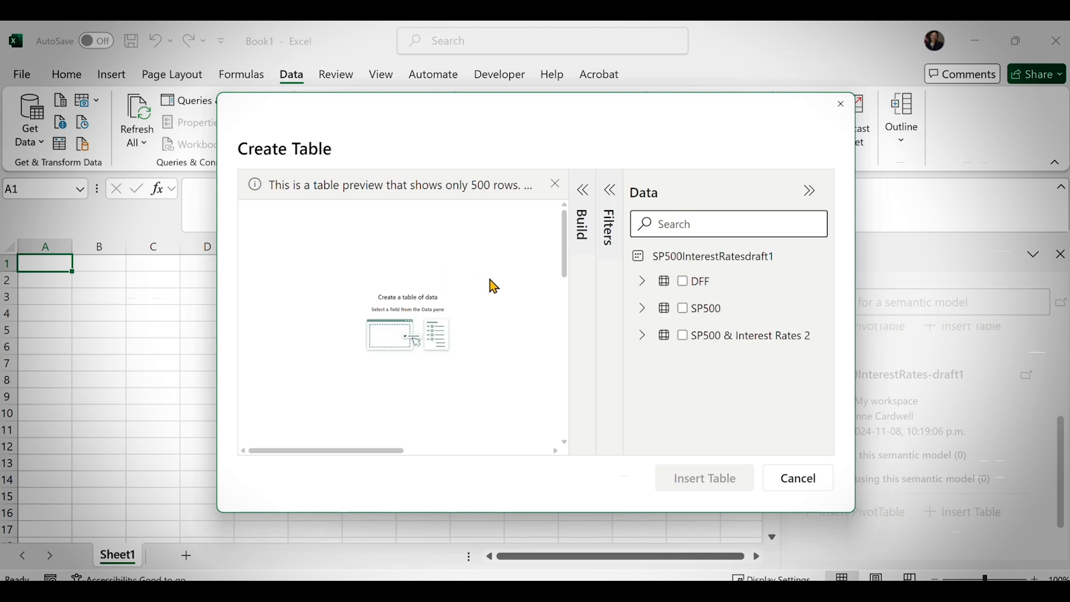
left_click(735, 348)
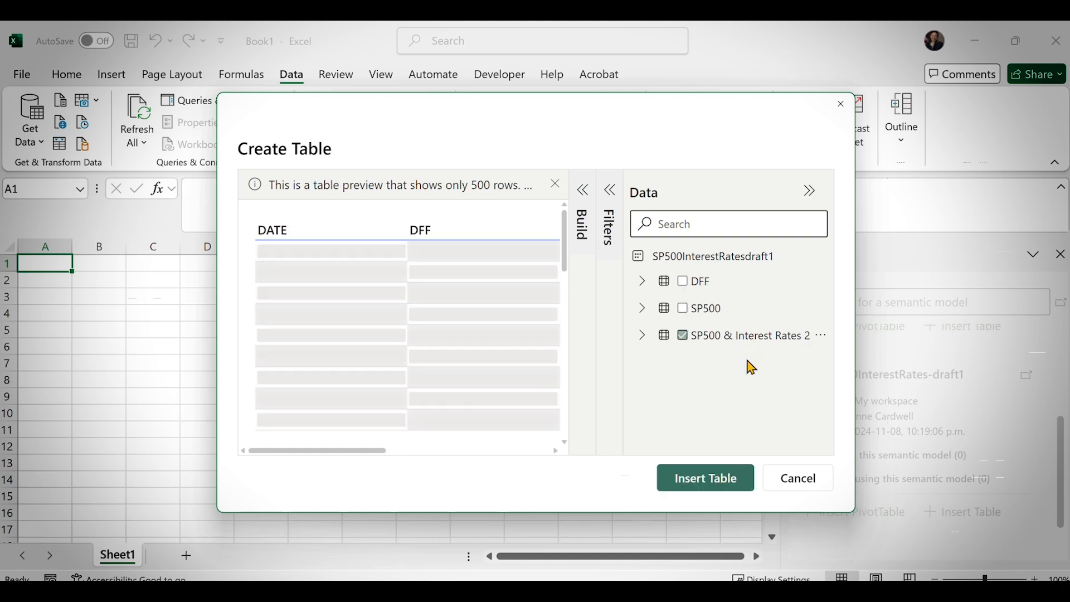
left_click(705, 489)
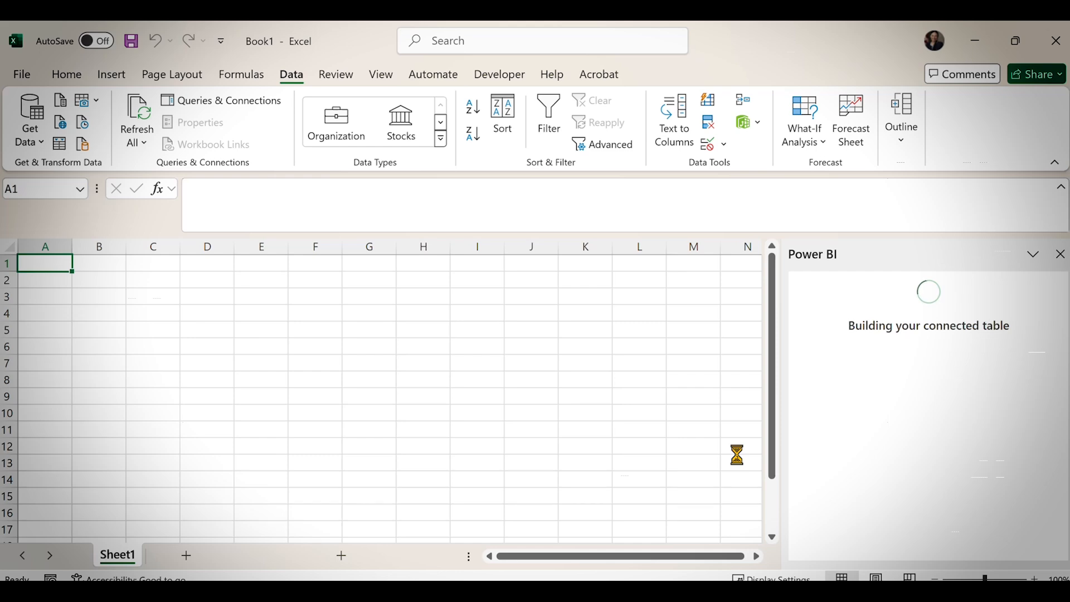
Begin saving the new workbook as an Excel Workbook named PowerBI-SPSS500InterestRates-Final
left_click(25, 78)
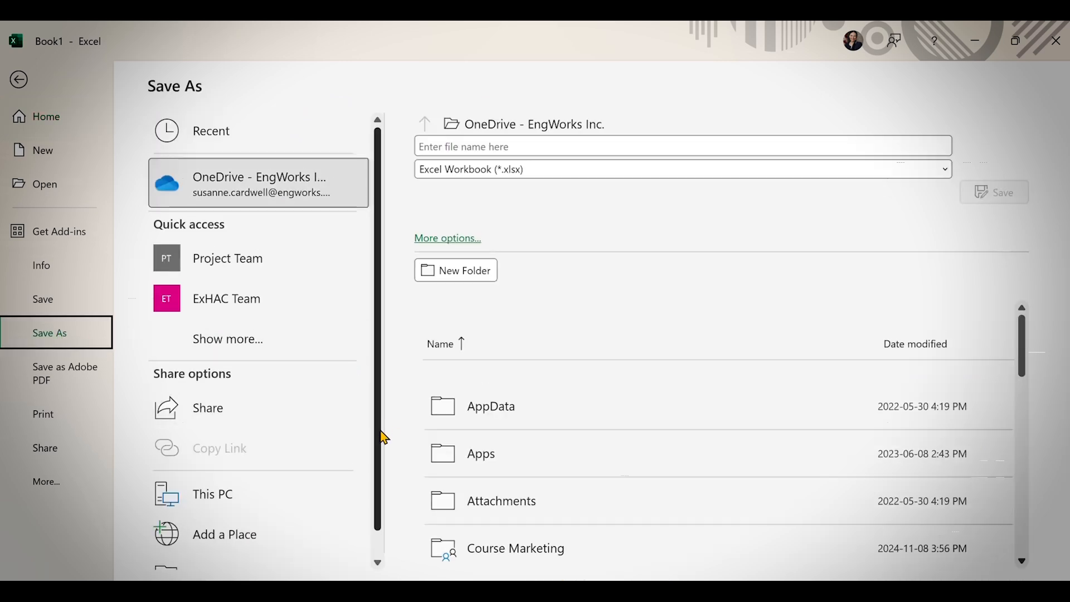
scroll(382, 437, "down", 1)
left_click(429, 147)
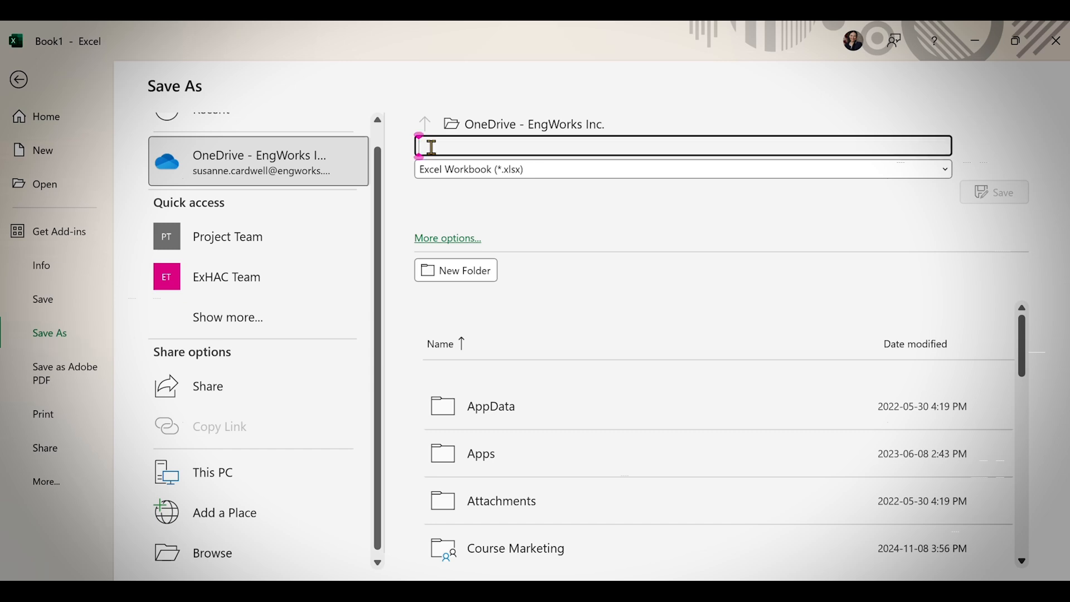
type("Po")
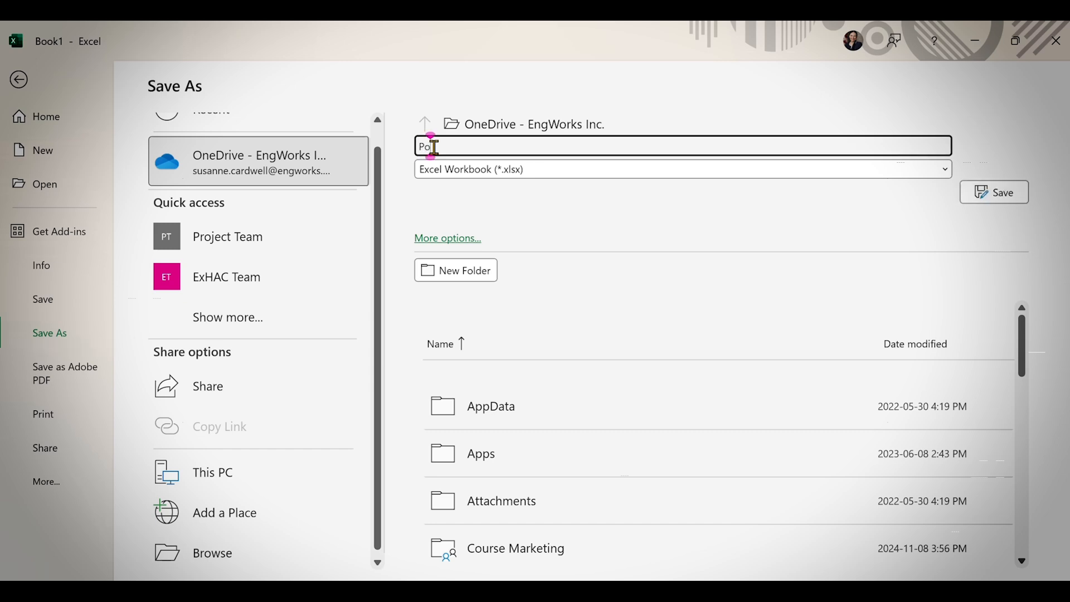
type("werBI-SPSS500")
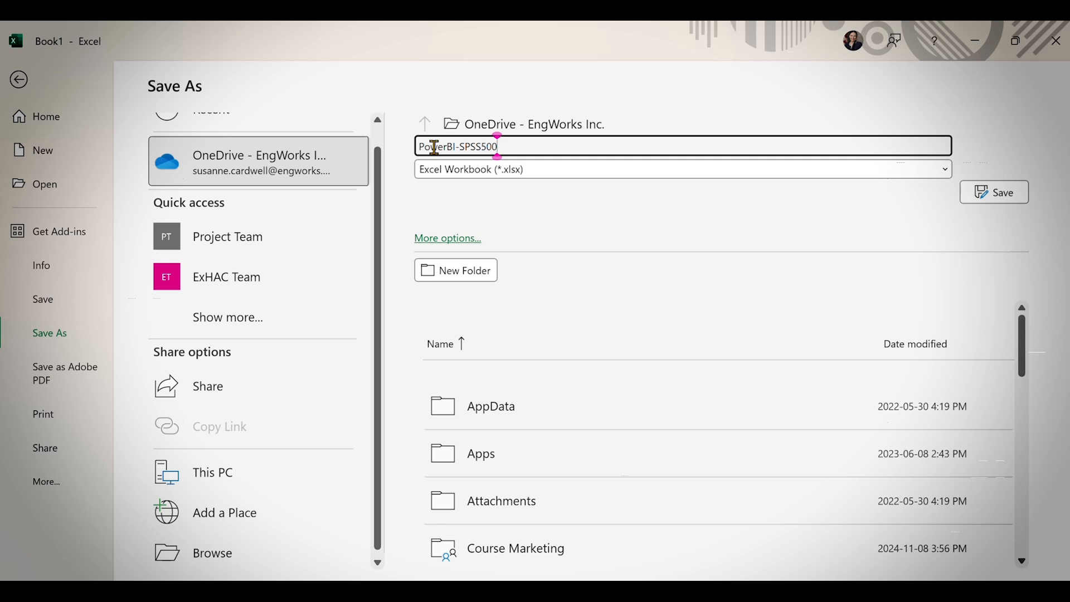
type("InterestRates-")
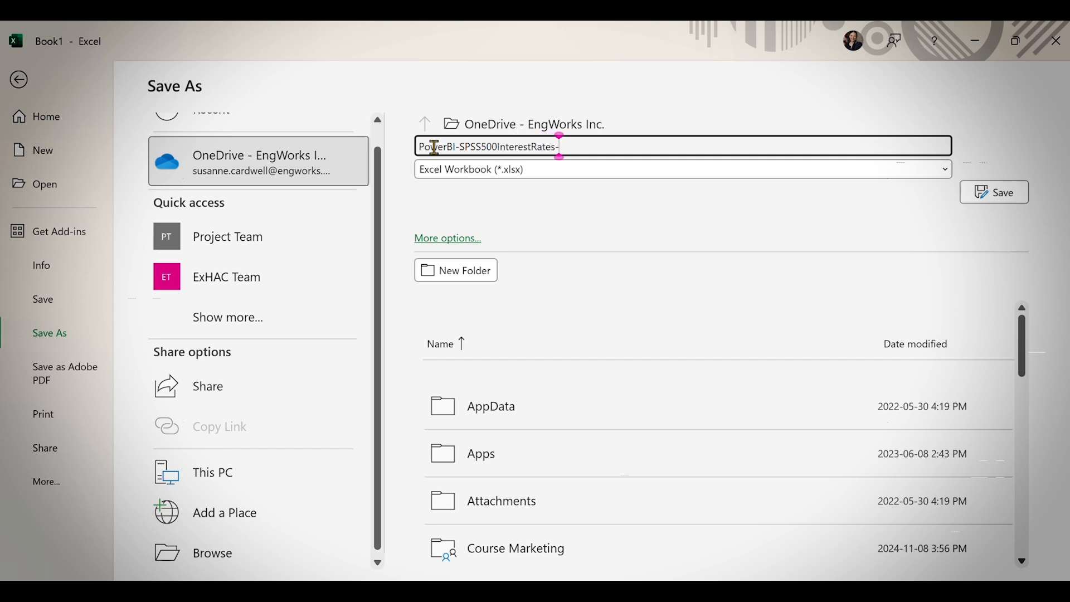
type("Final")
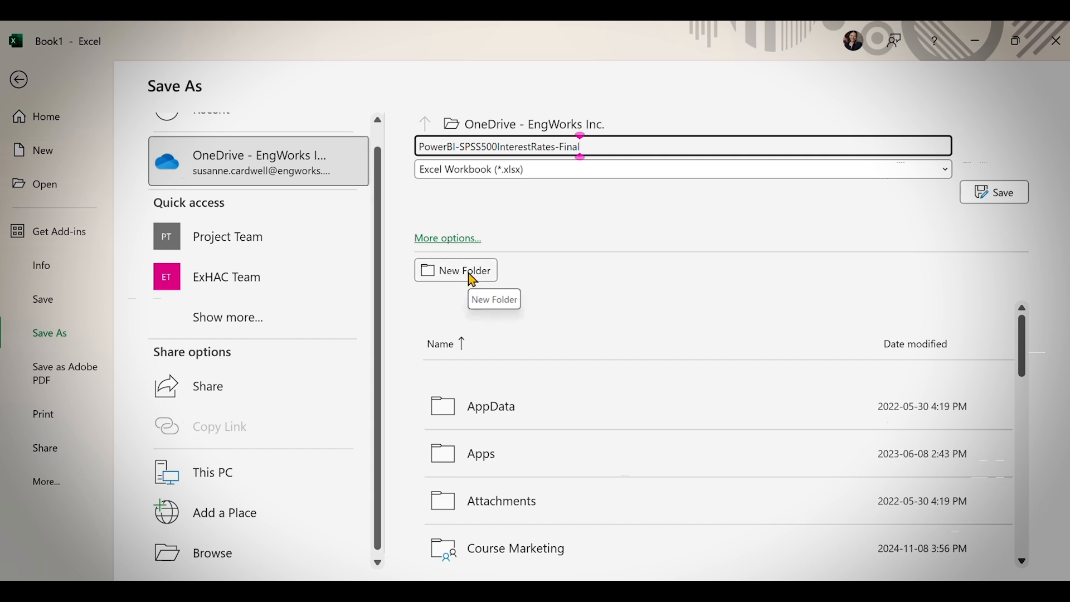
Browse to the Documents folder of the EngWorks Inc OneDrive as the save location and widen the save dialog
left_click(218, 565)
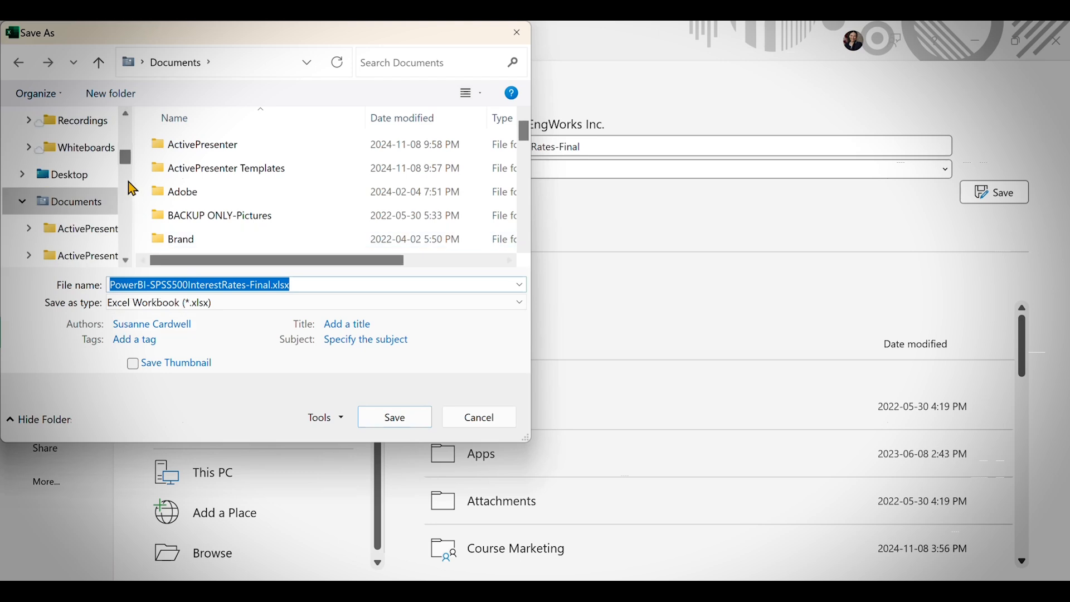
scroll(128, 156, "up", 2)
left_click_drag(128, 156, 128, 146)
left_click(58, 206)
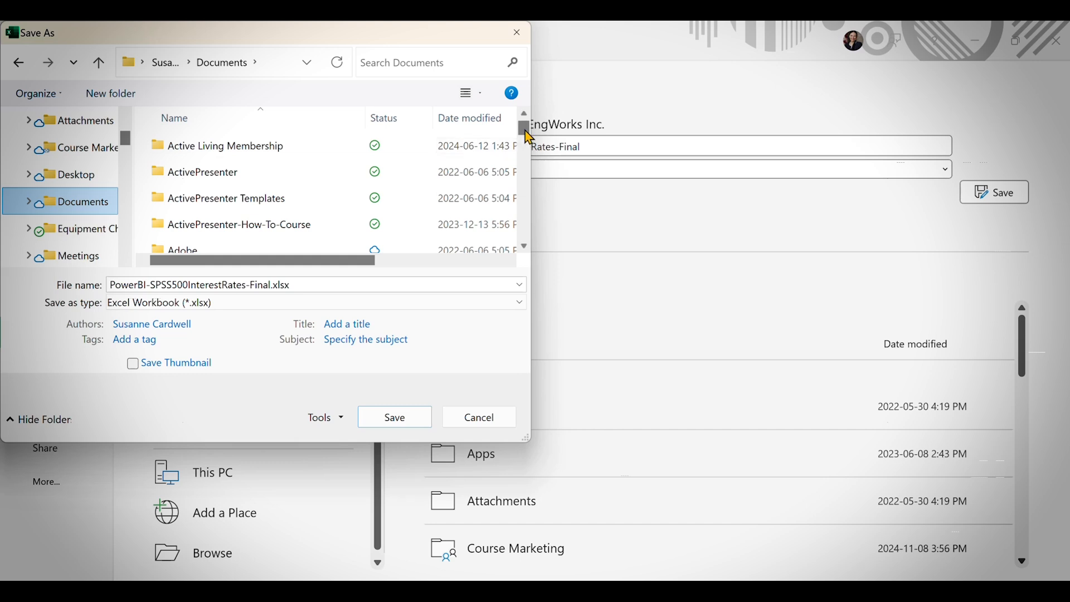
scroll(526, 139, "down", 2)
left_click_drag(529, 145, 507, 92)
left_click_drag(533, 184, 798, 177)
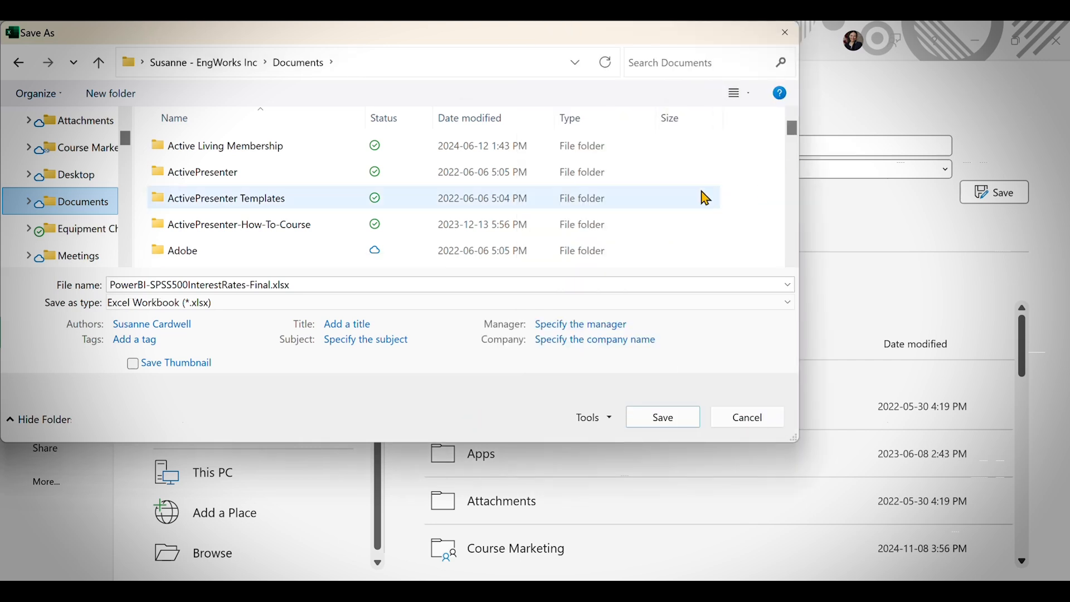
Create a new folder named PowerBI for Azure csv file inside the Documents folder
right_click(761, 216)
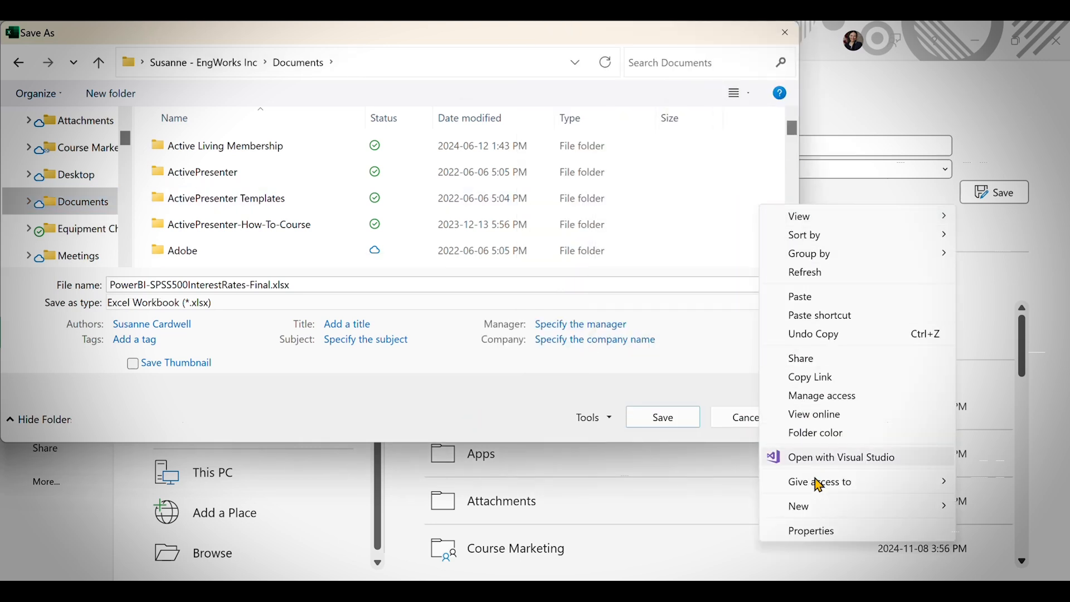
mouse_move(808, 509)
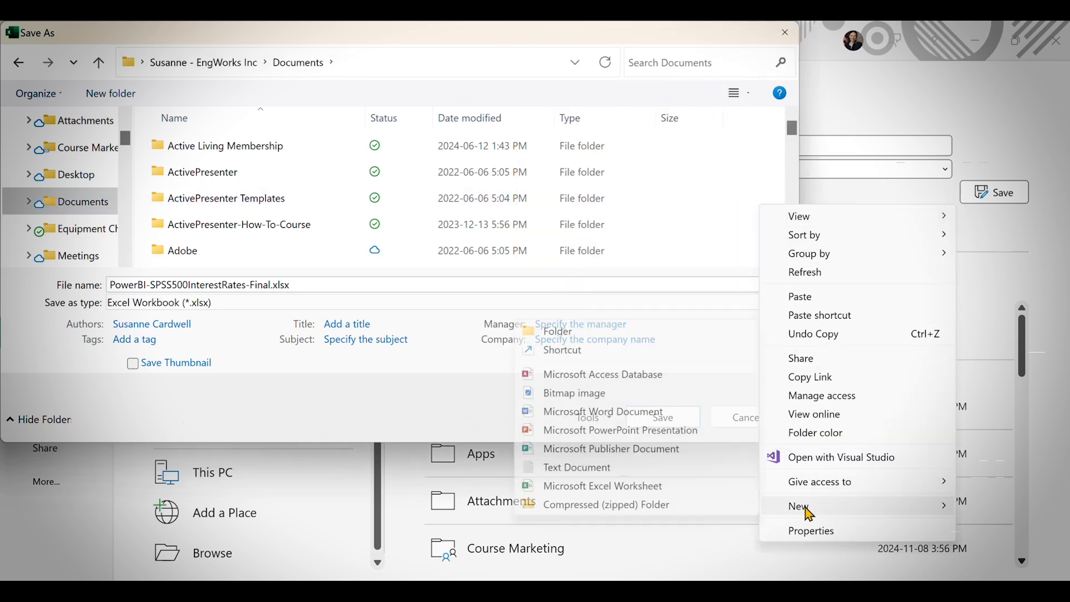
left_click(560, 336)
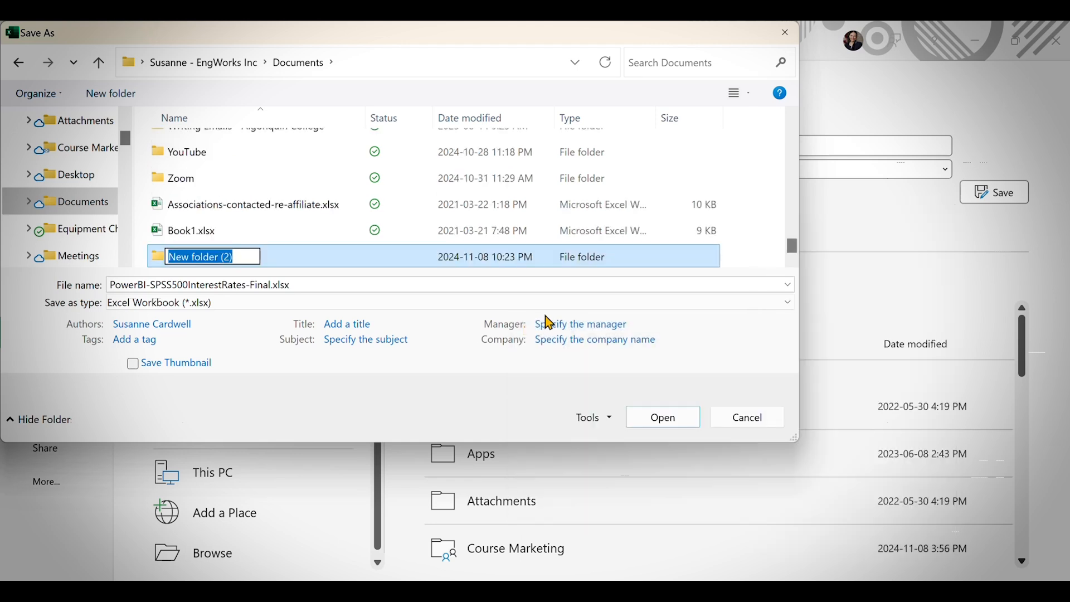
type("PowerBI")
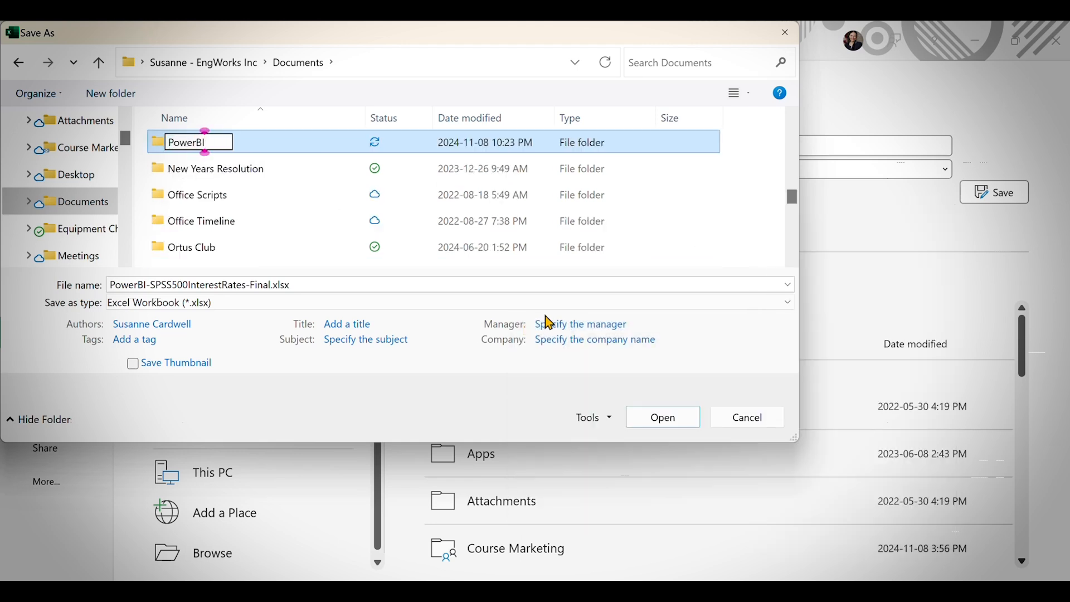
type(" for A")
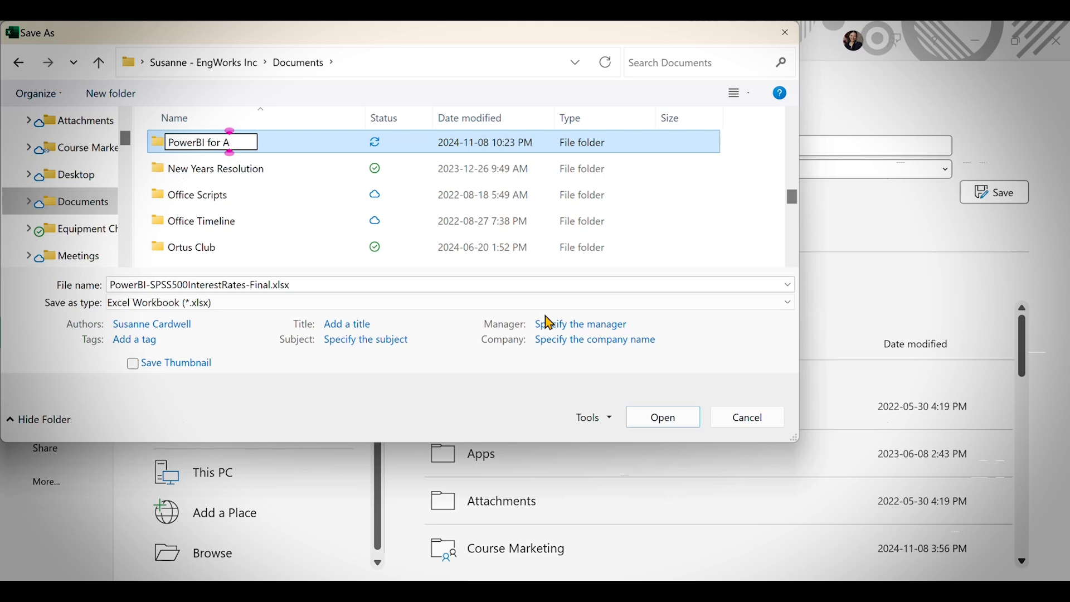
type("zire")
key("BackSpace")
key("BackSpace")
key("BackSpace")
type("ure")
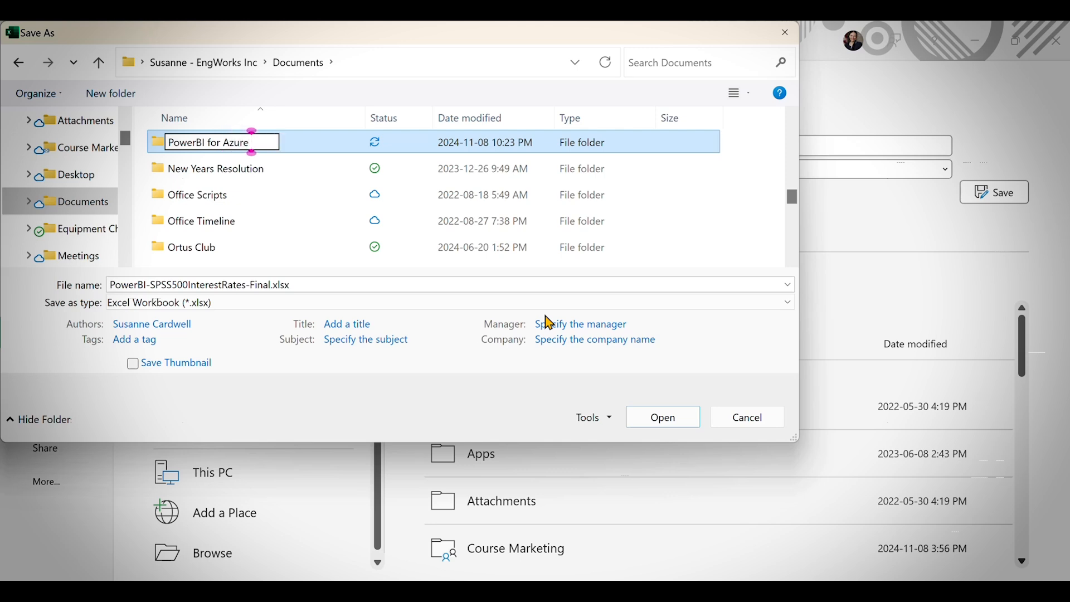
type(" csv f")
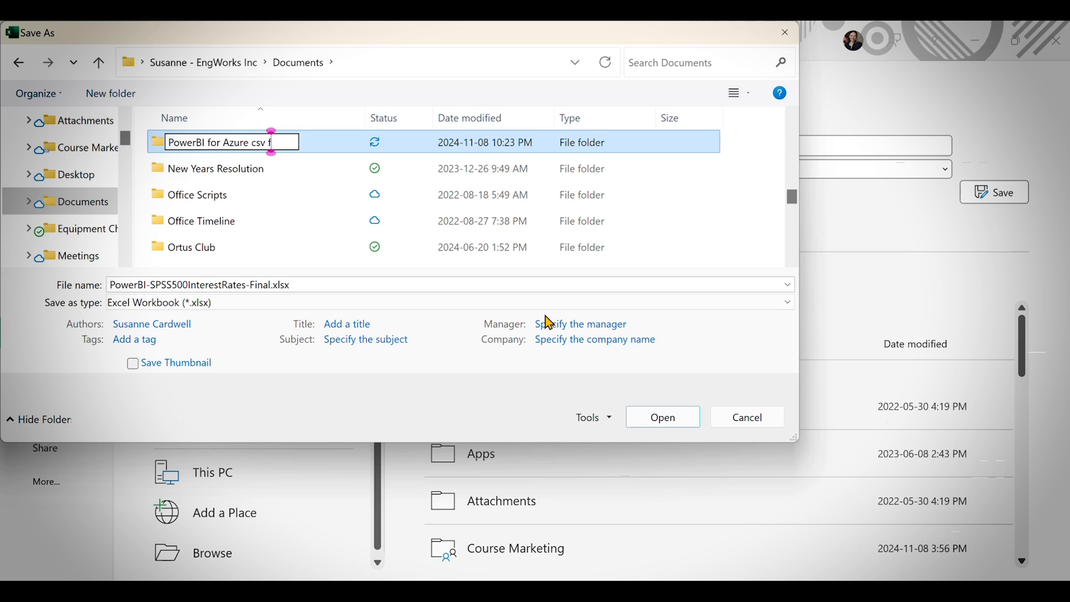
type("ile")
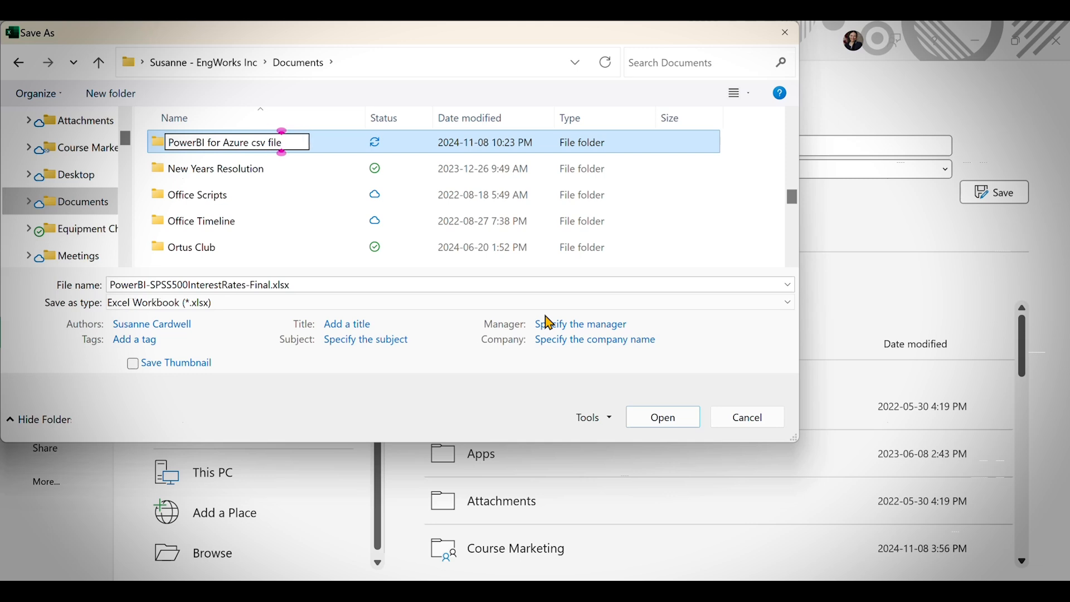
Open the PowerBI for Azure csv file folder and save the workbook there as PowerBI-SPSS500InterestRates-Final.xlsx
left_click(196, 144)
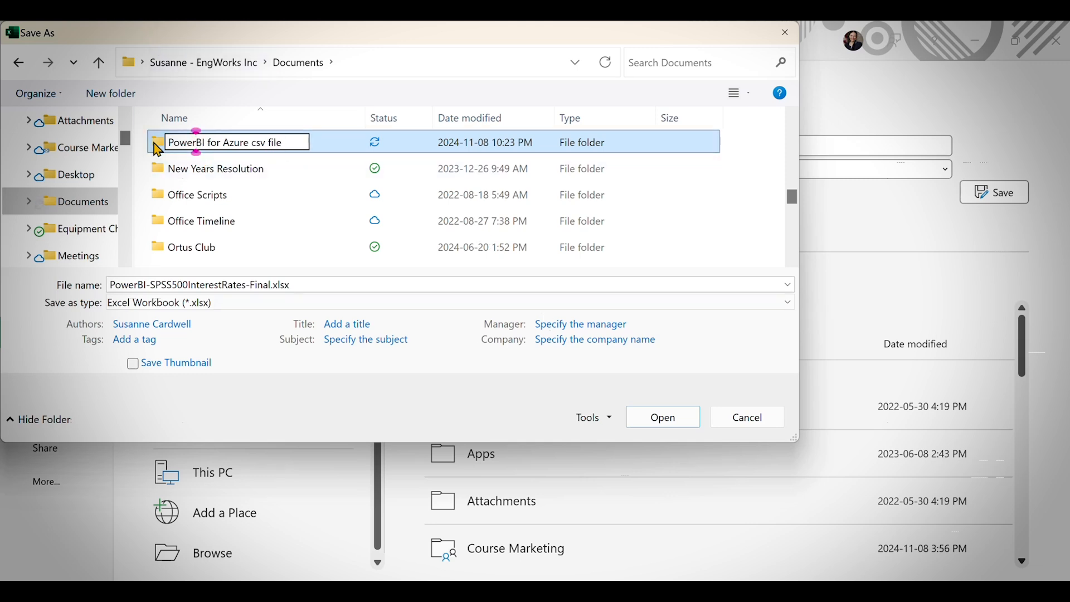
double_click(158, 150)
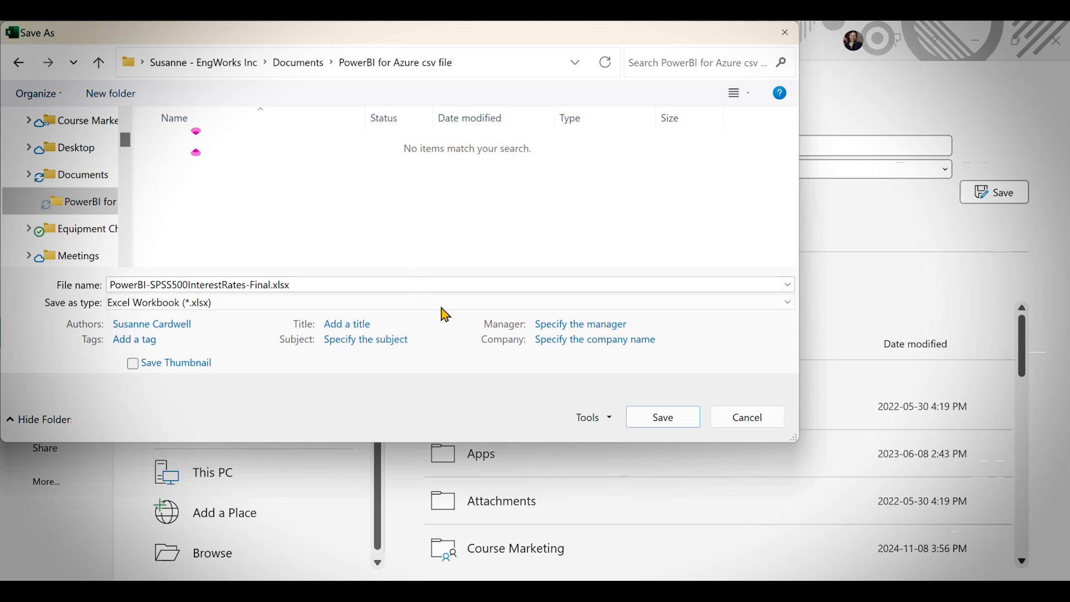
left_click(662, 422)
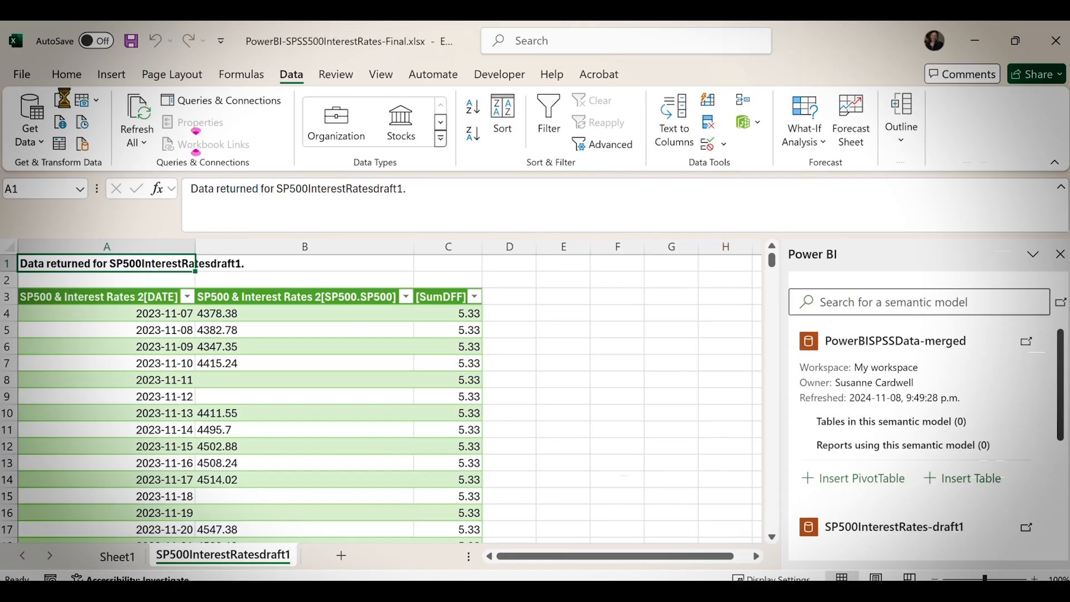
Save a copy of the active sheet only in the same folder as CSV UTF-8 (Comma delimited), and close the file
left_click(24, 74)
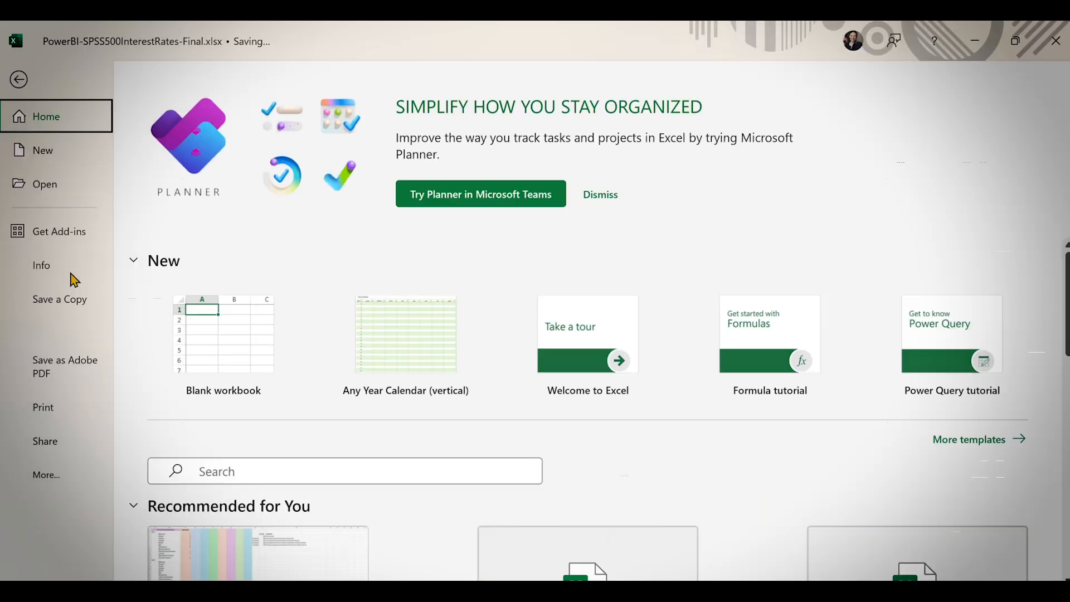
left_click(71, 304)
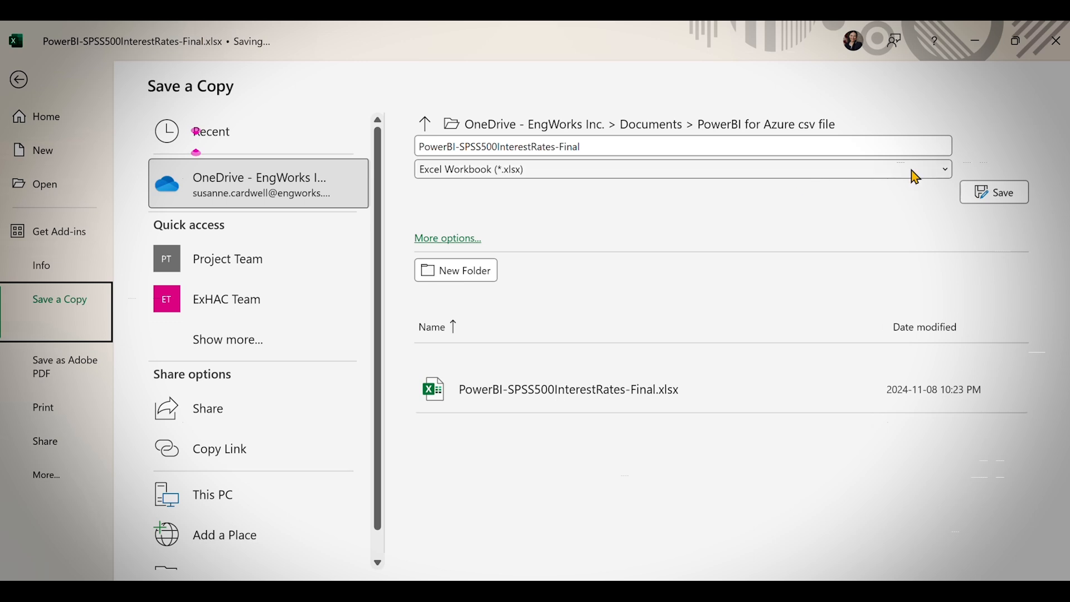
left_click(944, 170)
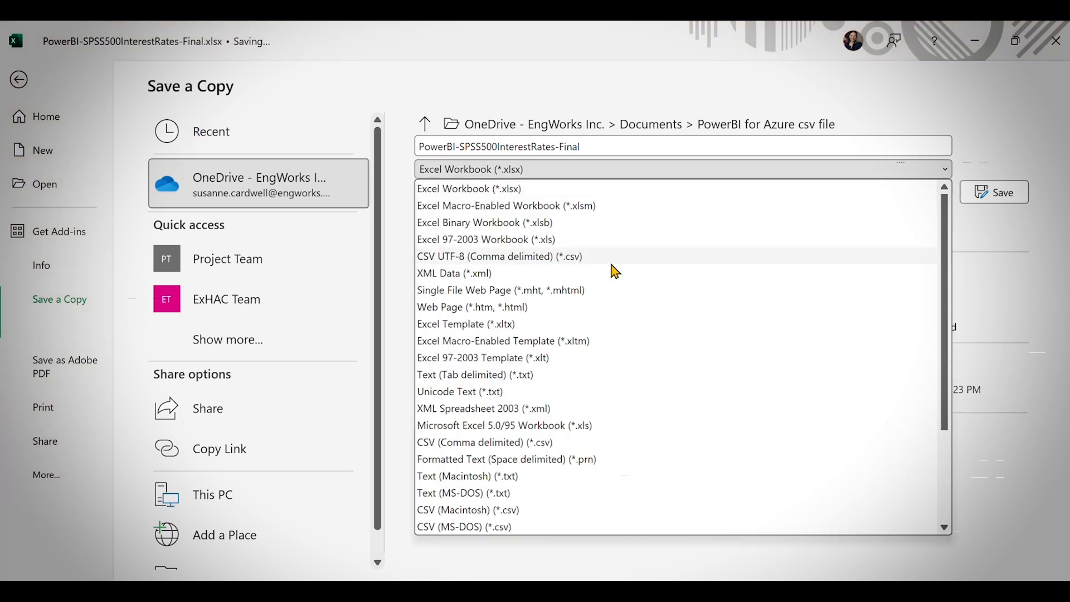
left_click(584, 260)
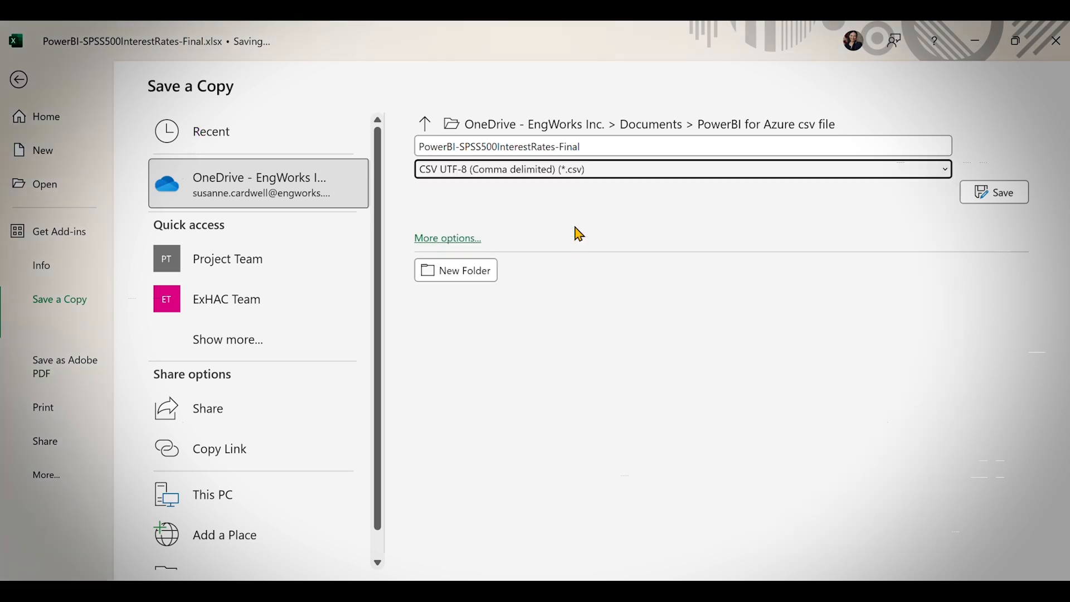
left_click(991, 200)
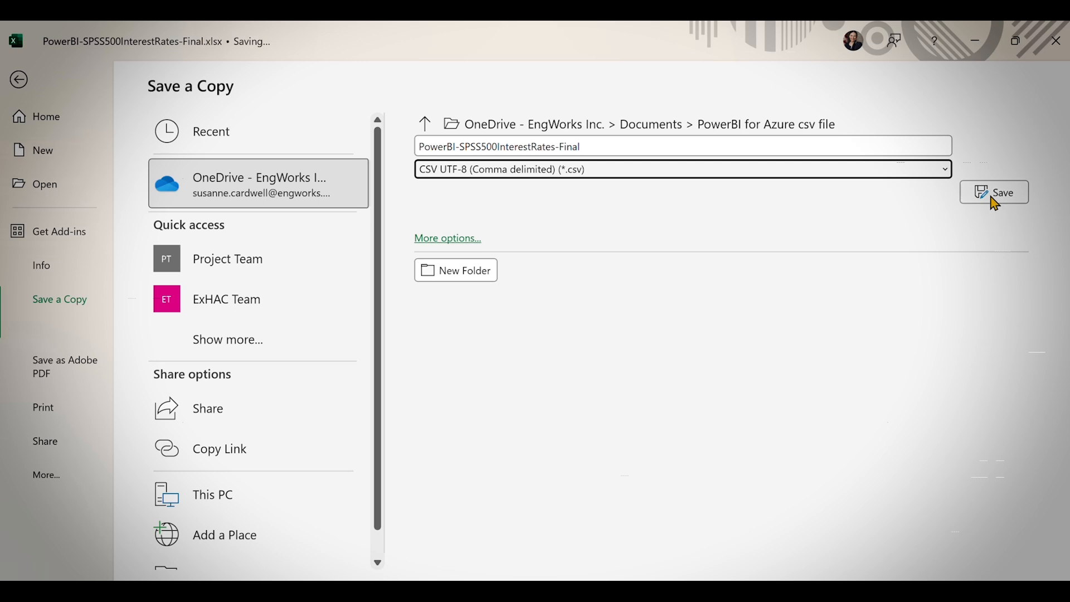
left_click(997, 205)
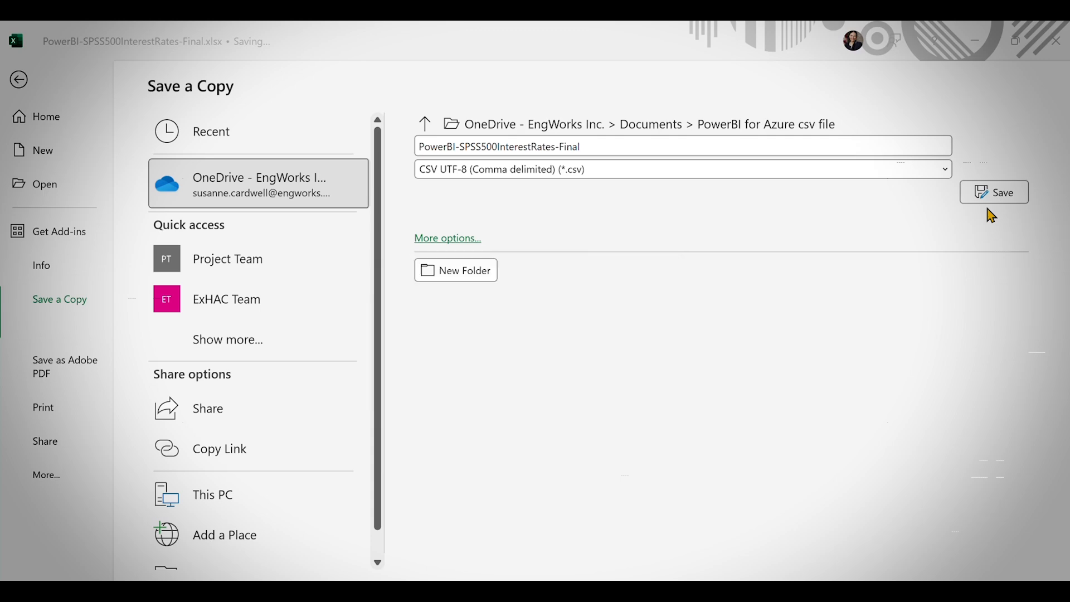
left_click(990, 195)
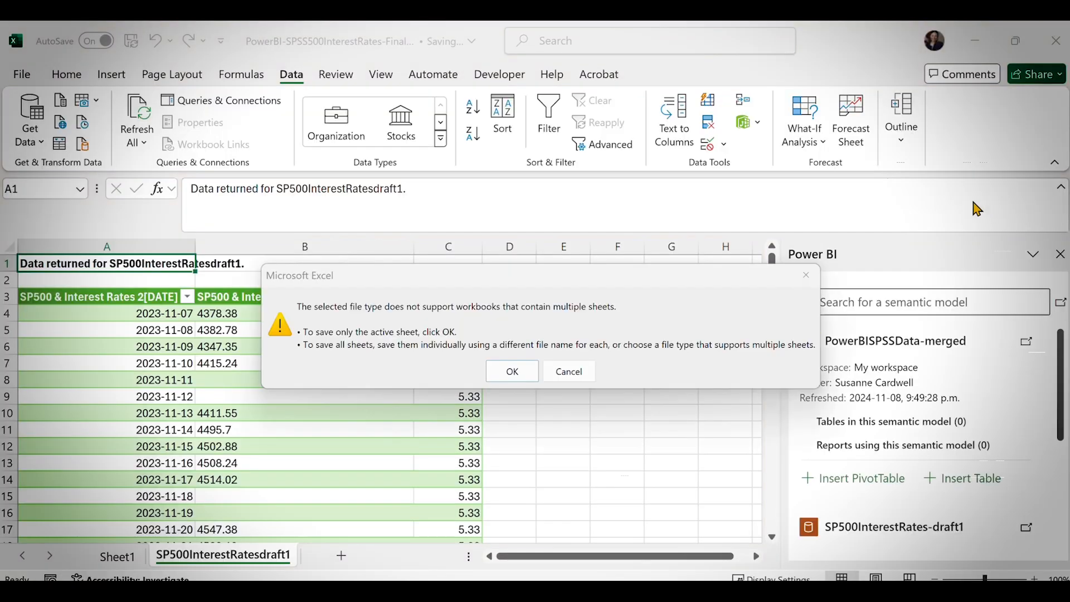
left_click(519, 378)
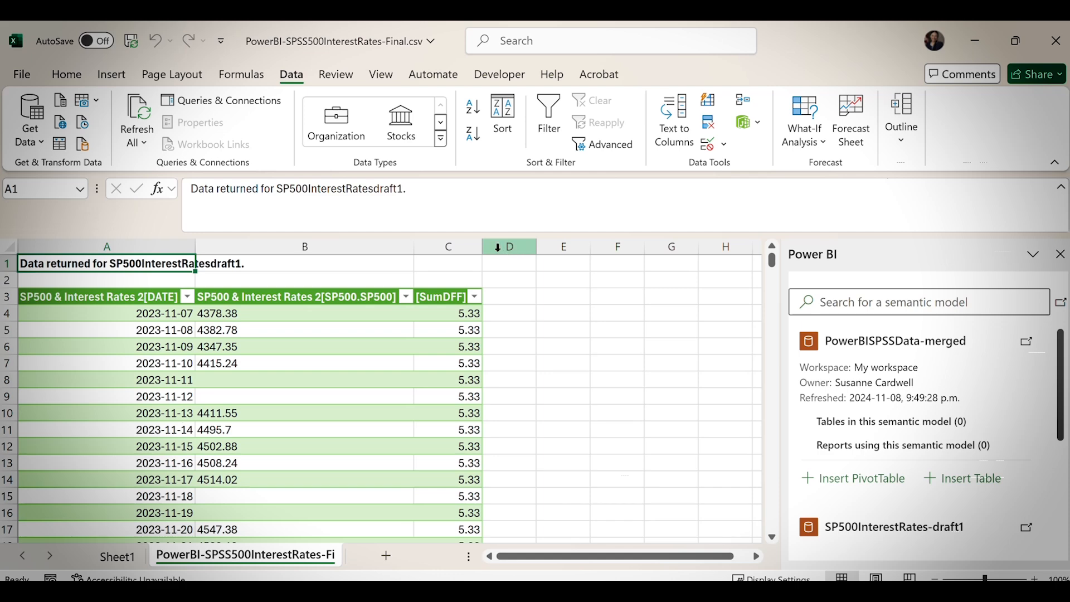
left_click(1055, 40)
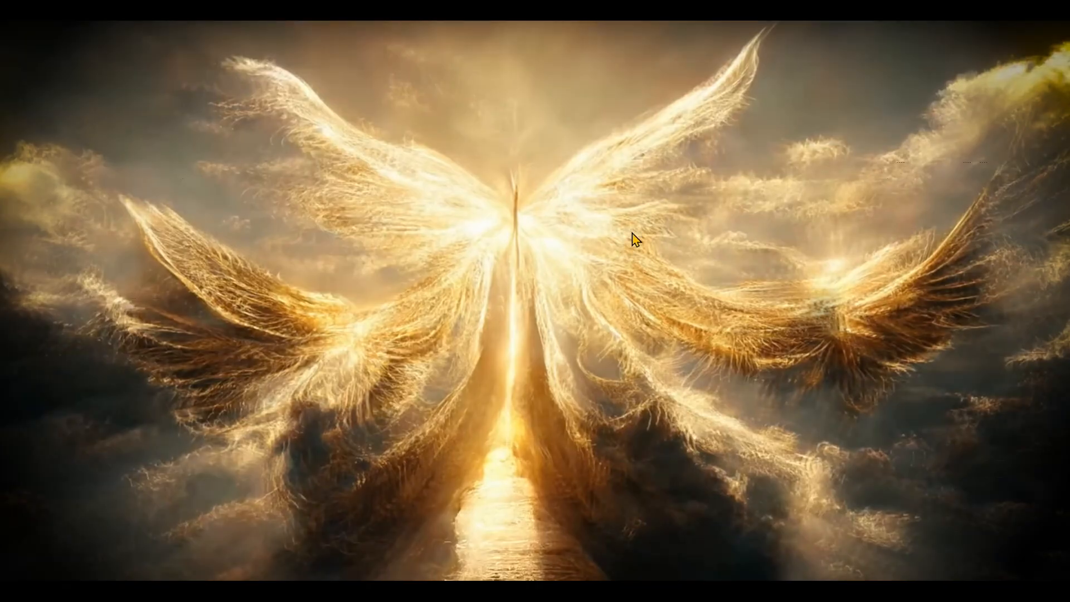